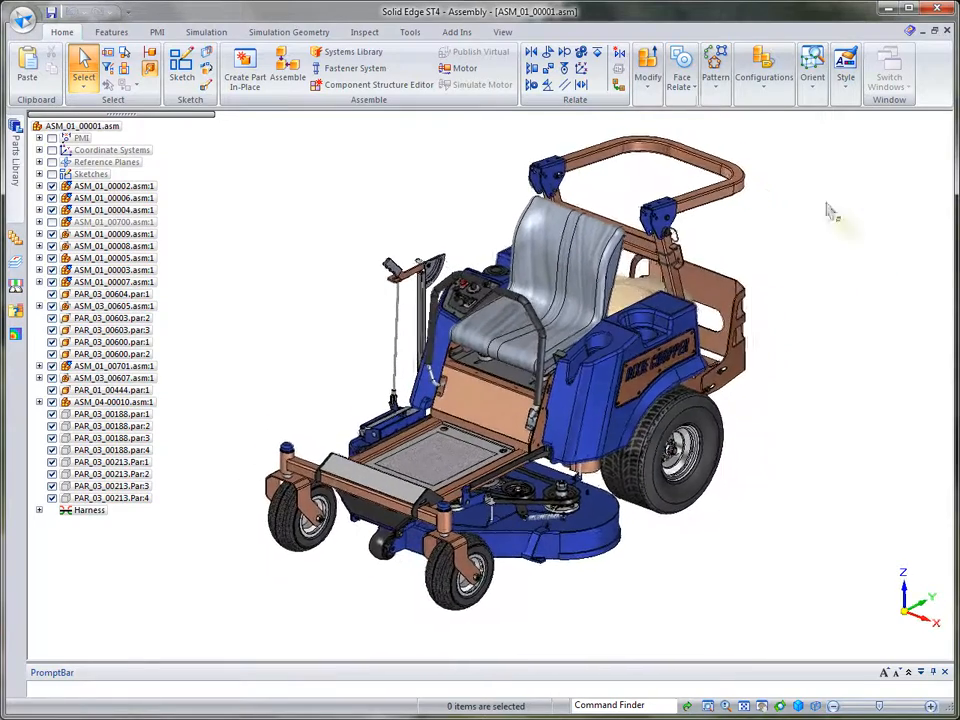
- Apply the 08-Import Data display configuration to the mower assembly
{"action": "left_click", "coordinate": [765, 85]}
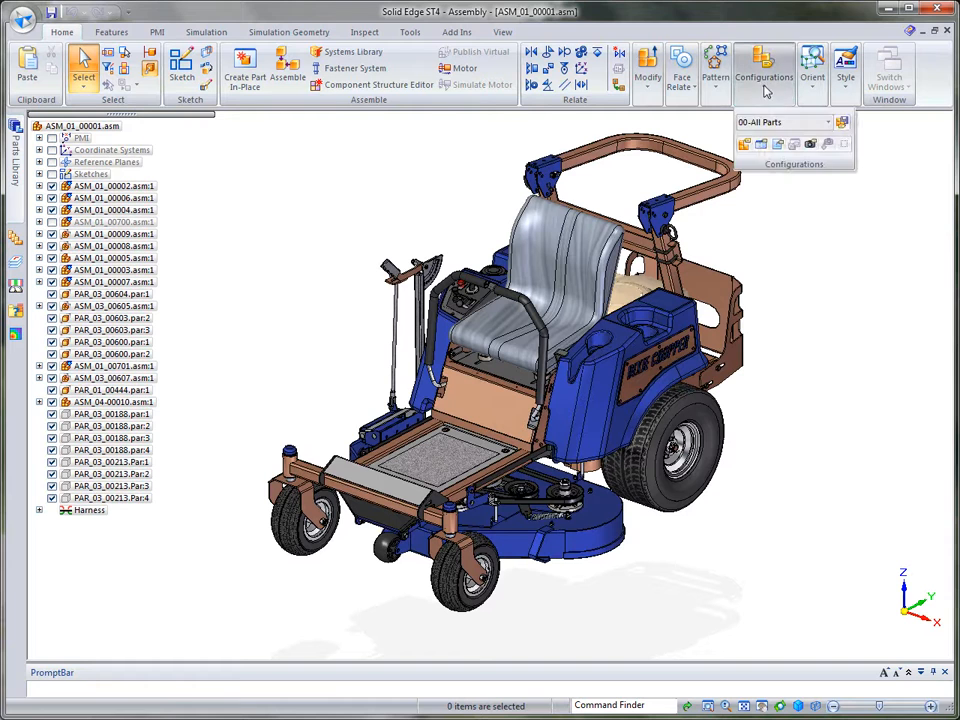
{"action": "left_click", "coordinate": [830, 123]}
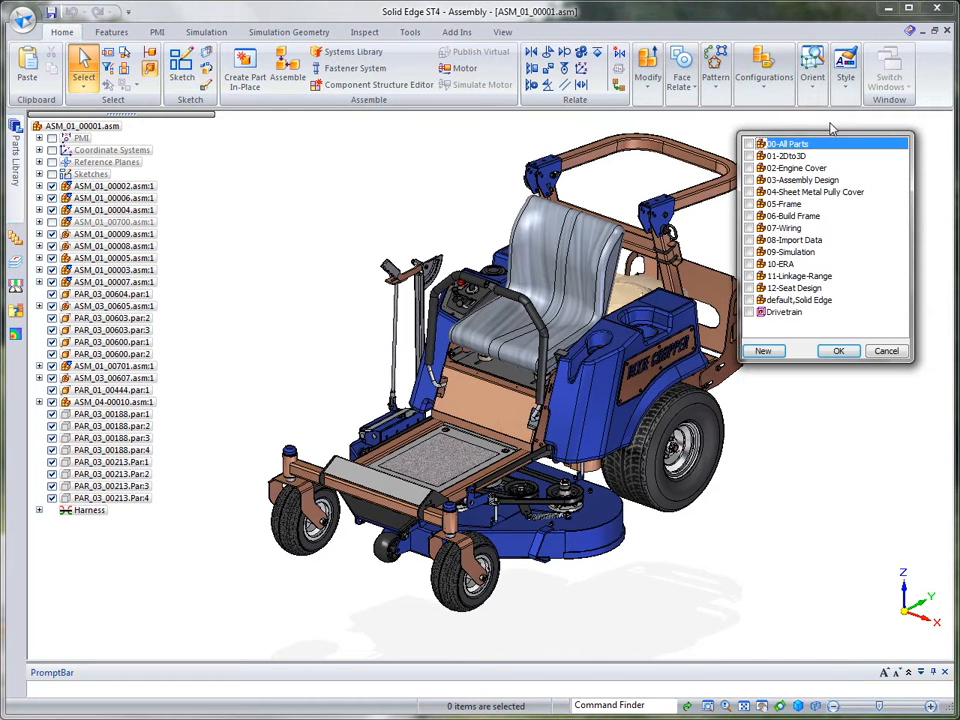
{"action": "left_click", "coordinate": [794, 241]}
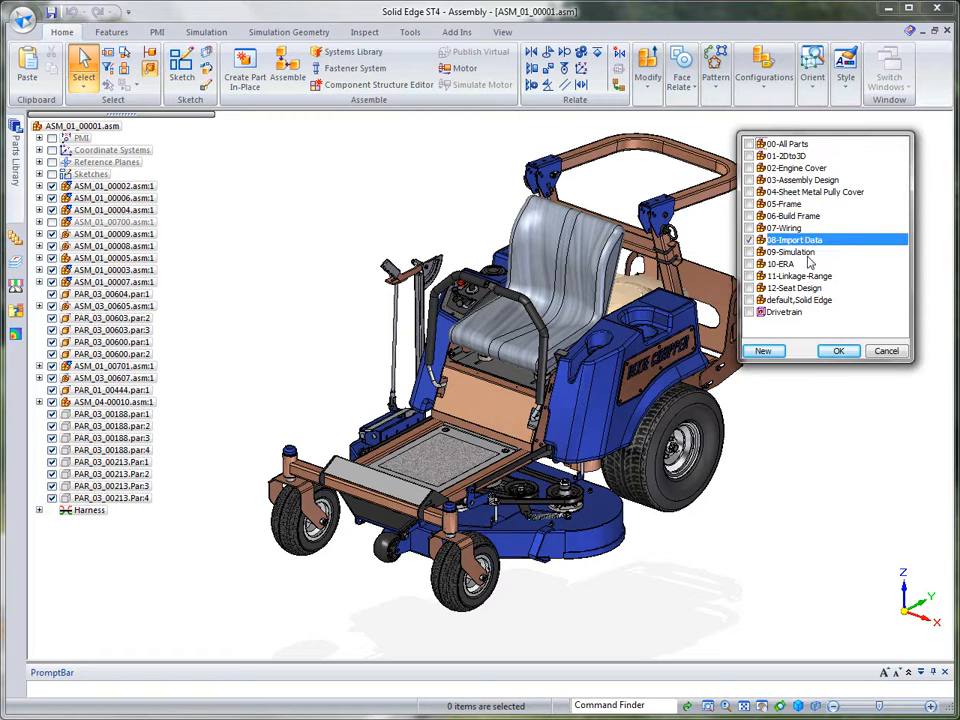
{"action": "left_click", "coordinate": [838, 352]}
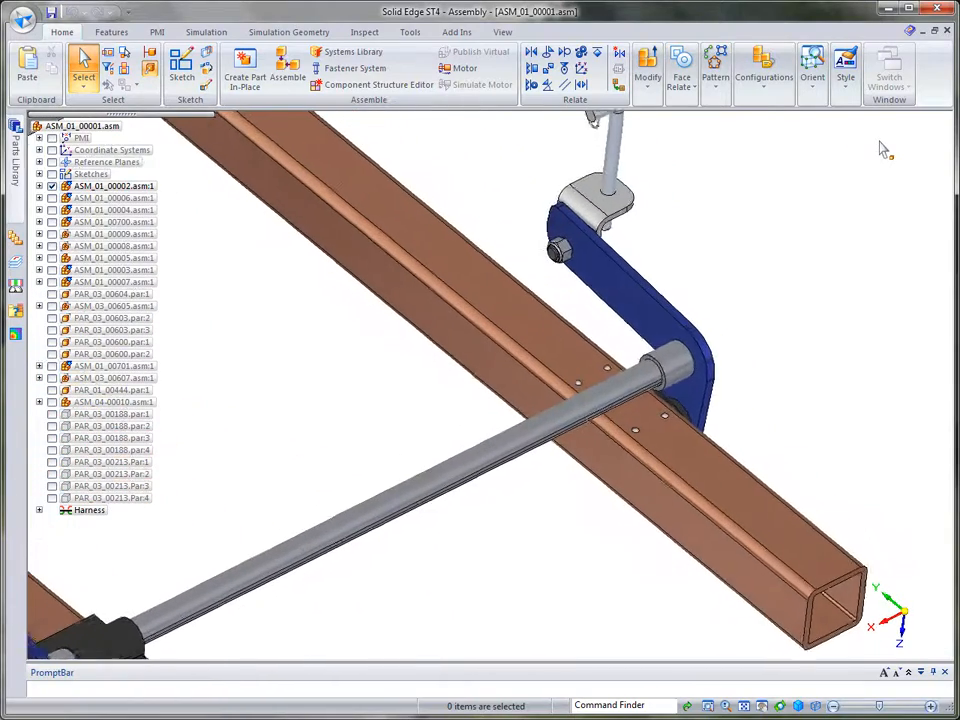
- Select 1ST_CASTING.dwg from the working folder for opening, with all document types listed
{"action": "left_click", "coordinate": [33, 26]}
{"action": "left_click", "coordinate": [60, 85]}
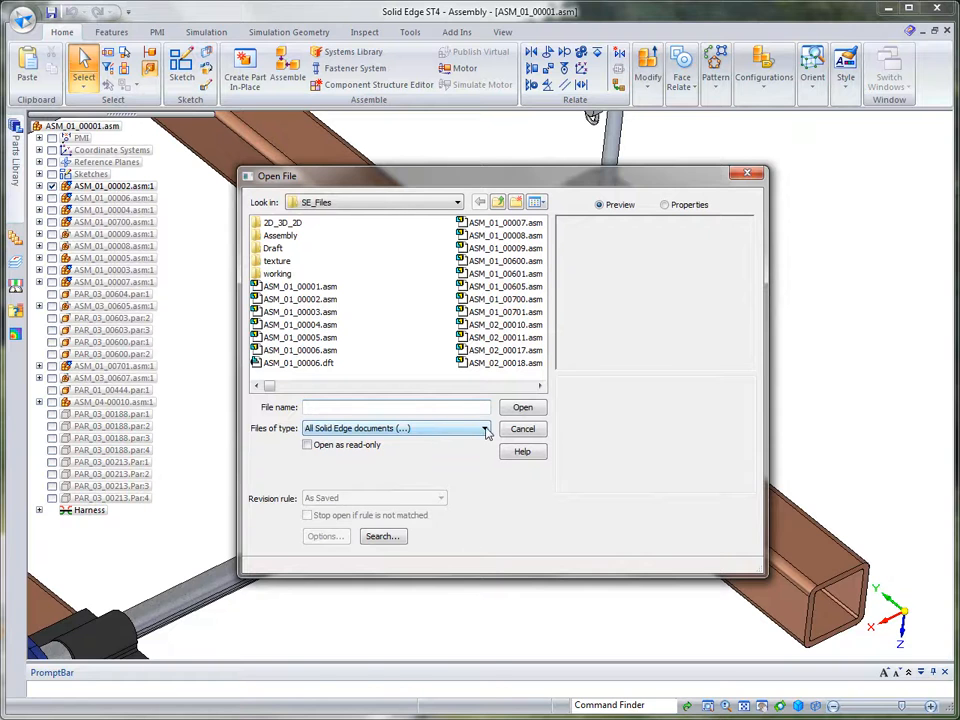
{"action": "left_click", "coordinate": [485, 429]}
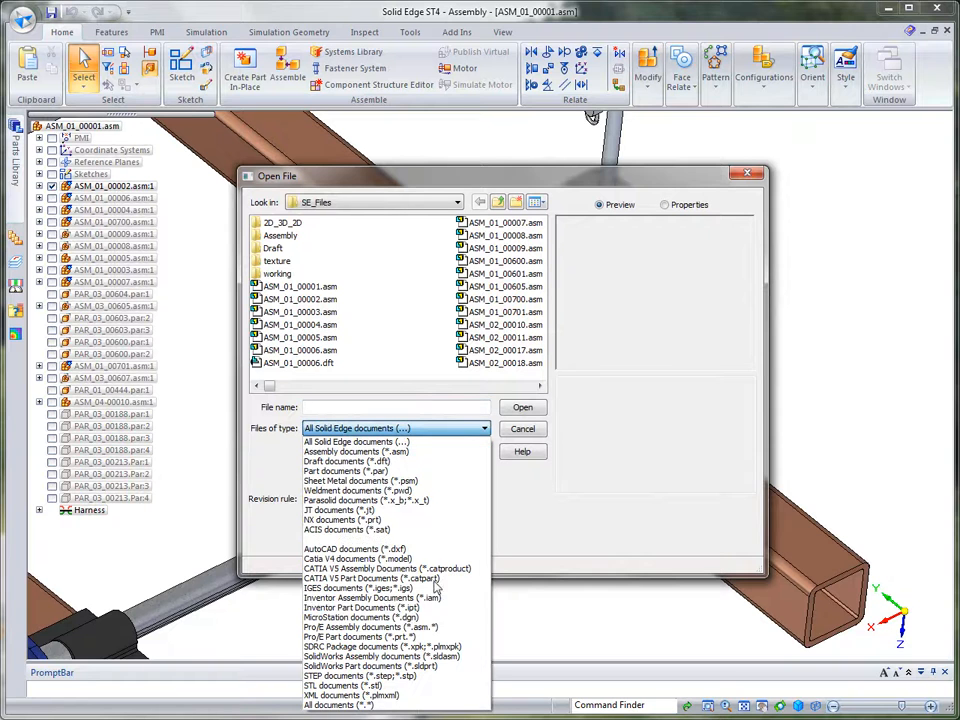
{"action": "left_click", "coordinate": [347, 706]}
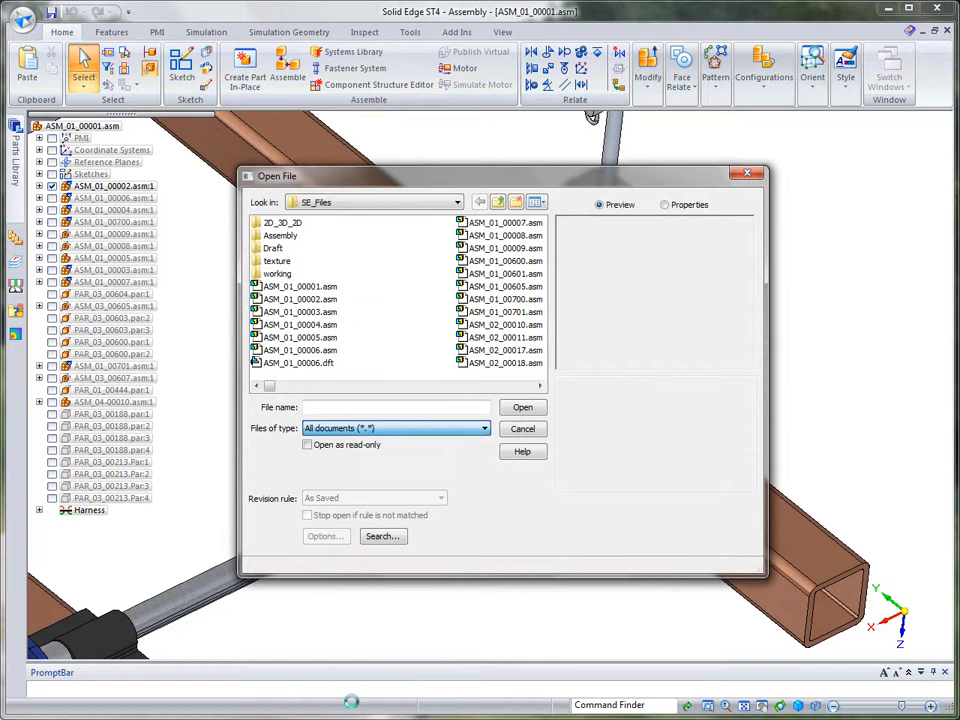
{"action": "double_click", "coordinate": [268, 275]}
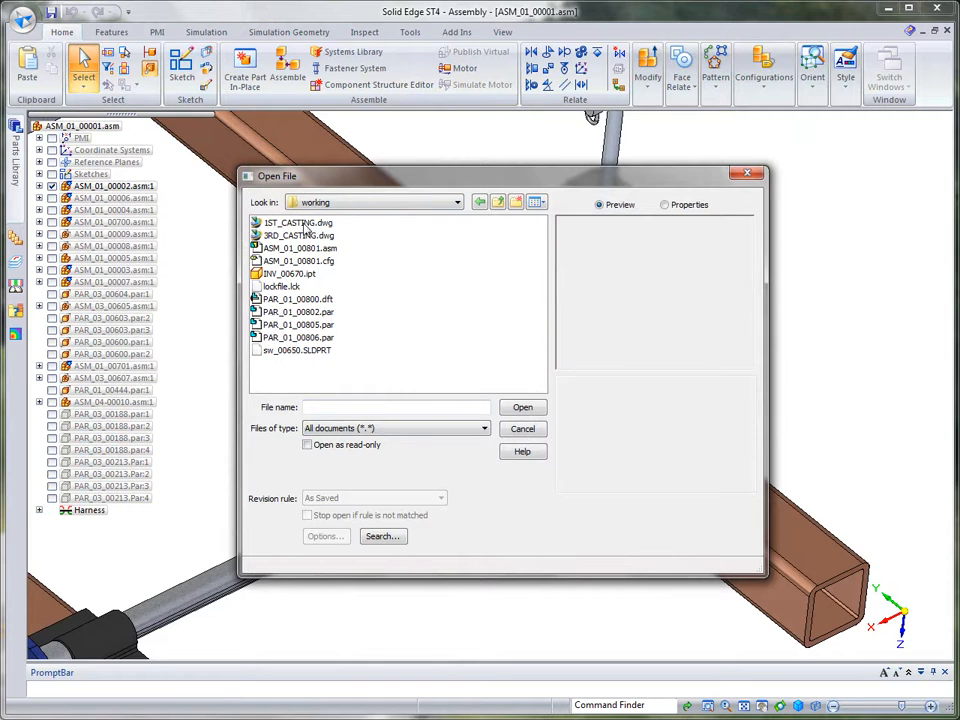
{"action": "left_click", "coordinate": [298, 223]}
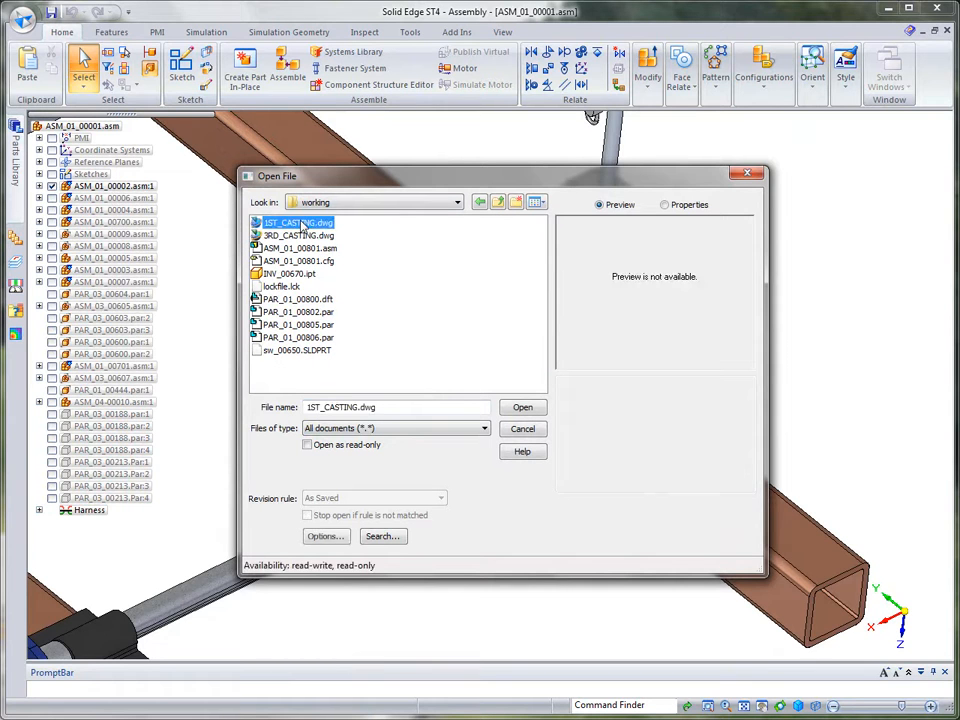
- Bring up the AutoCAD translation wizard for the casting drawing and load the 1SEACAD.INI configuration file
{"action": "left_click", "coordinate": [522, 408]}
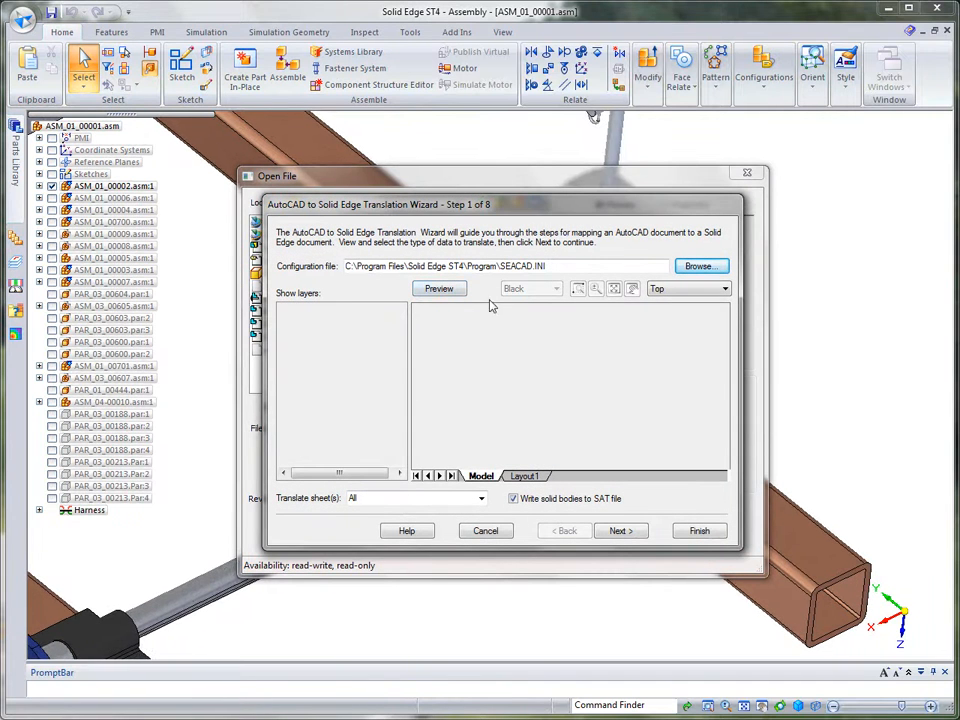
{"action": "left_click", "coordinate": [698, 267]}
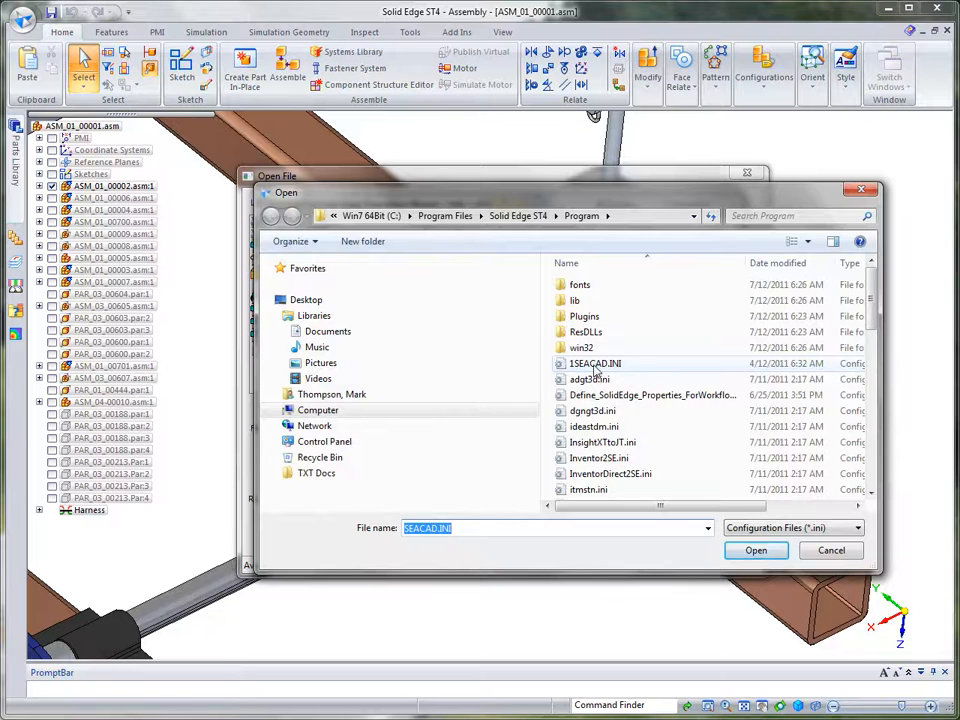
{"action": "double_click", "coordinate": [596, 365]}
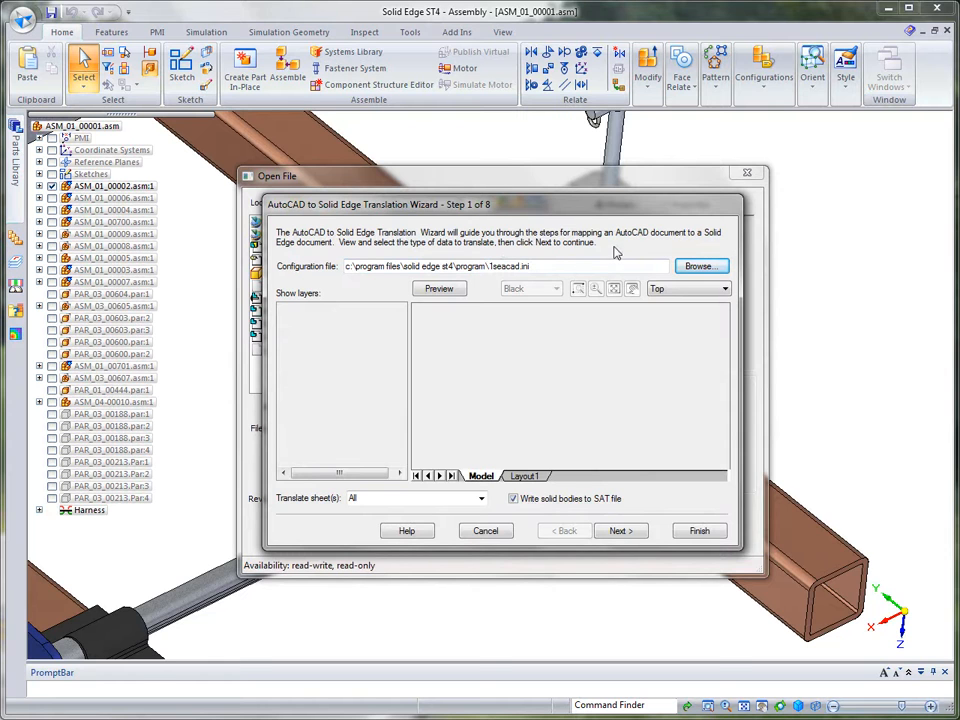
- Preview the casting drawing on a white background, inspecting a corner of the square plate view before fitting the whole sheet
{"action": "left_click", "coordinate": [439, 289]}
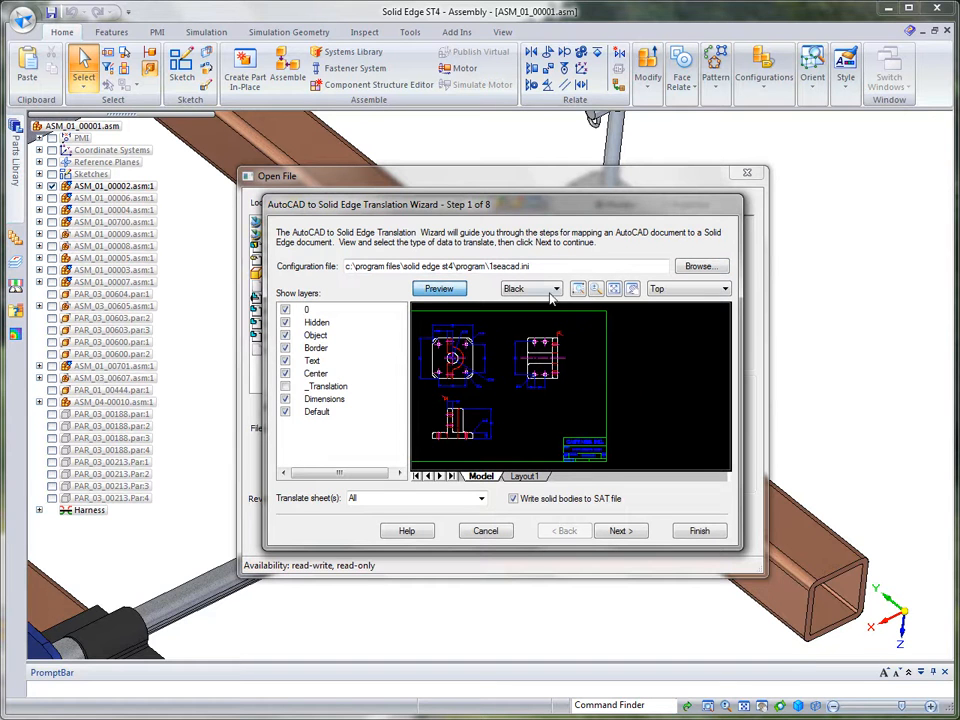
{"action": "left_click", "coordinate": [556, 289]}
{"action": "left_click", "coordinate": [520, 315]}
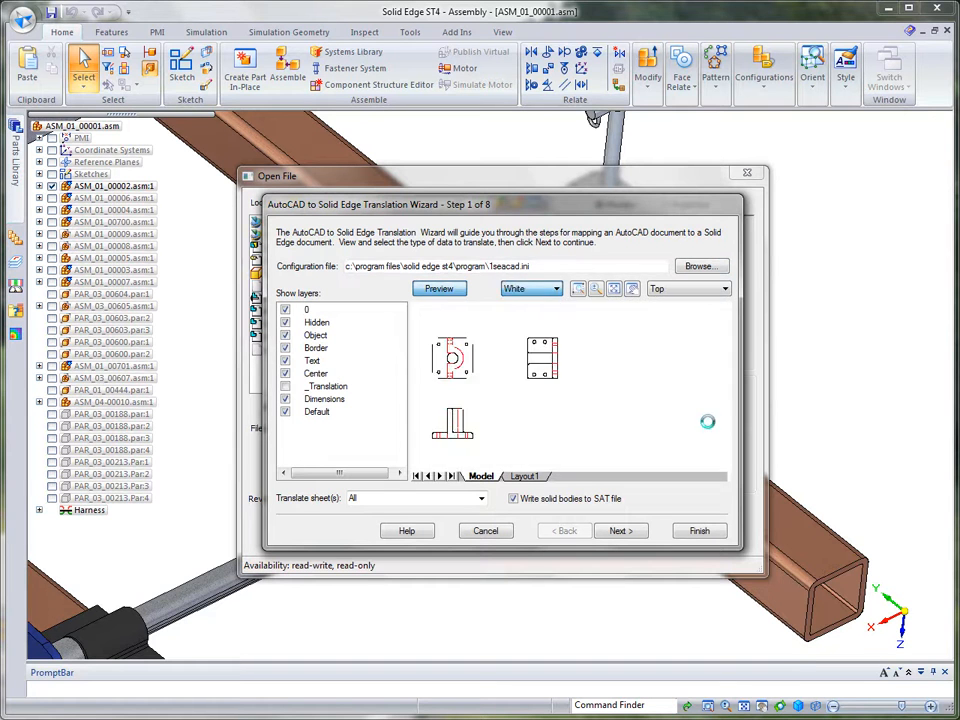
{"action": "left_click", "coordinate": [578, 289]}
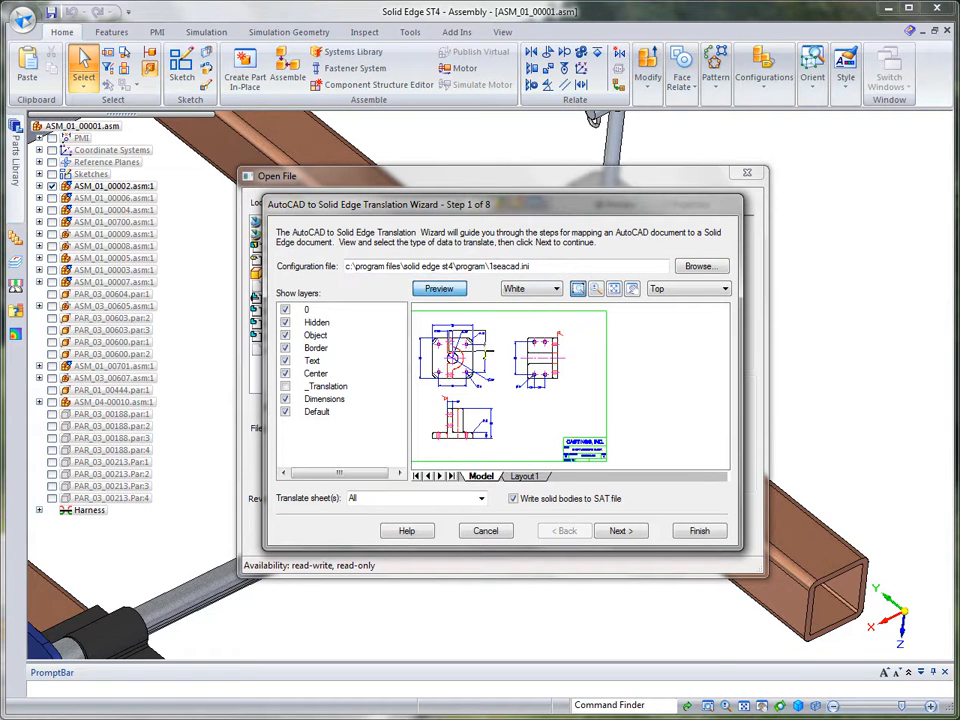
{"action": "left_click_drag", "start_coordinate": [457, 338], "coordinate": [484, 353]}
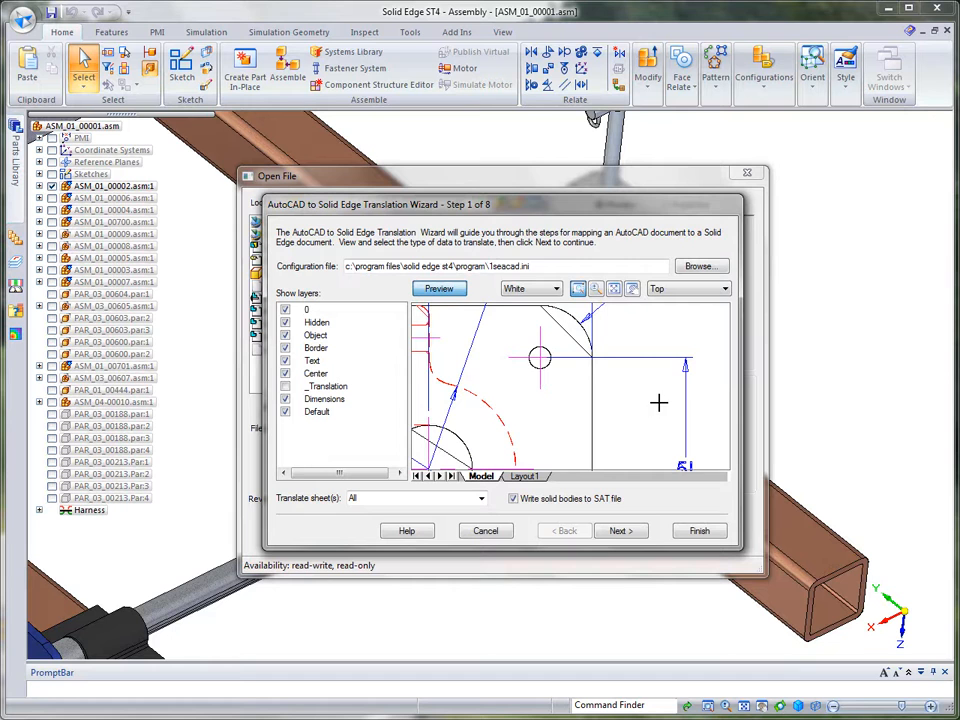
{"action": "left_click", "coordinate": [614, 288]}
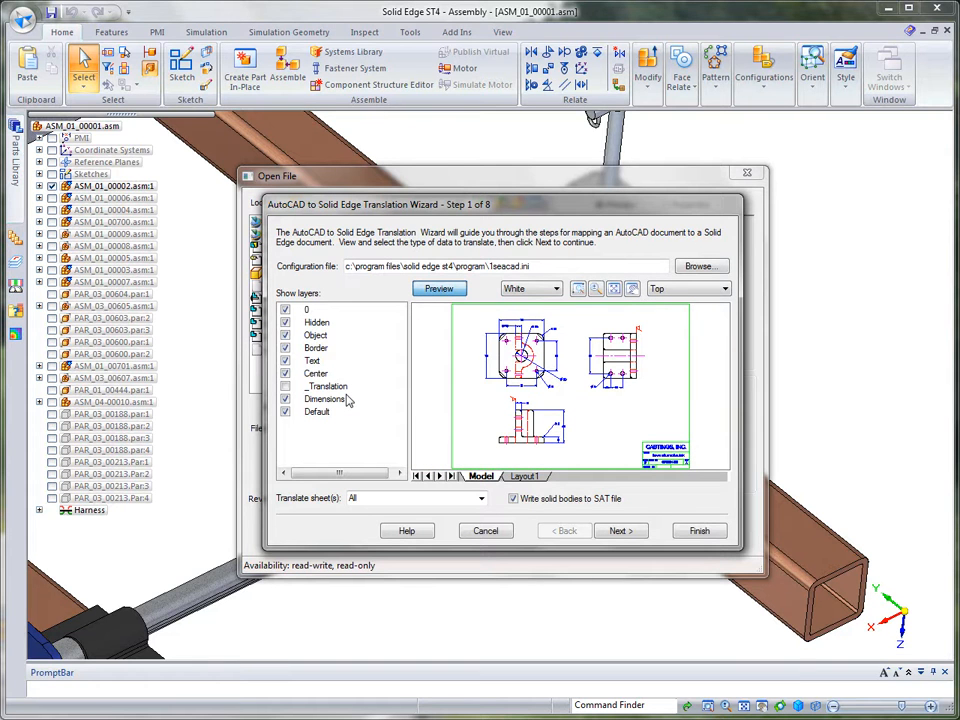
- Set the translation's draft template to metric_draft.dft
{"action": "left_click", "coordinate": [621, 531]}
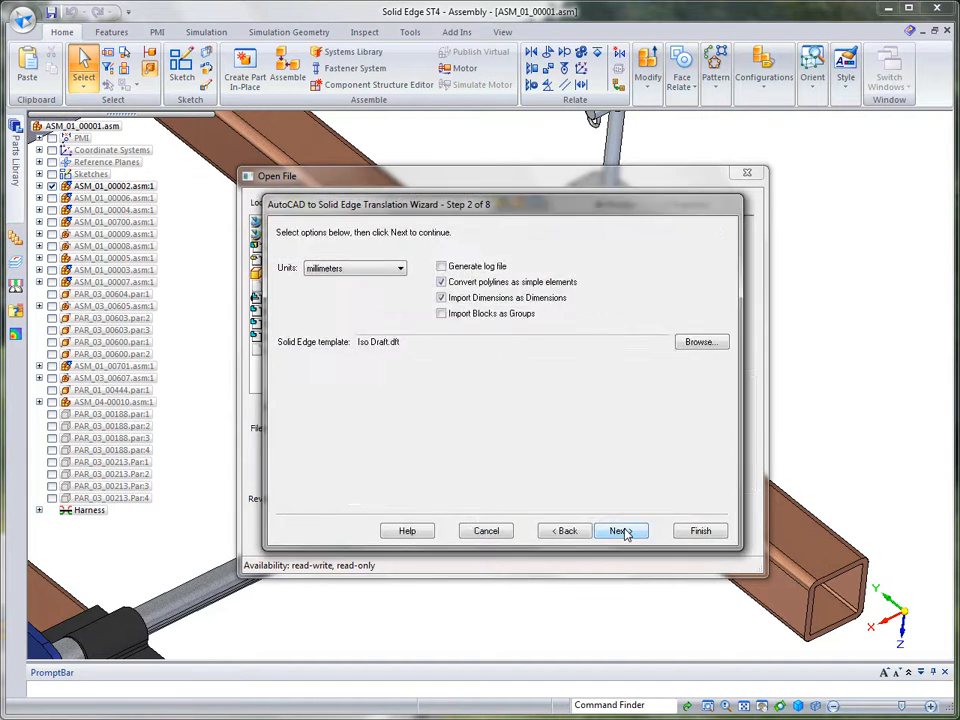
{"action": "left_click", "coordinate": [700, 342]}
{"action": "left_click", "coordinate": [426, 305]}
{"action": "double_click", "coordinate": [424, 307]}
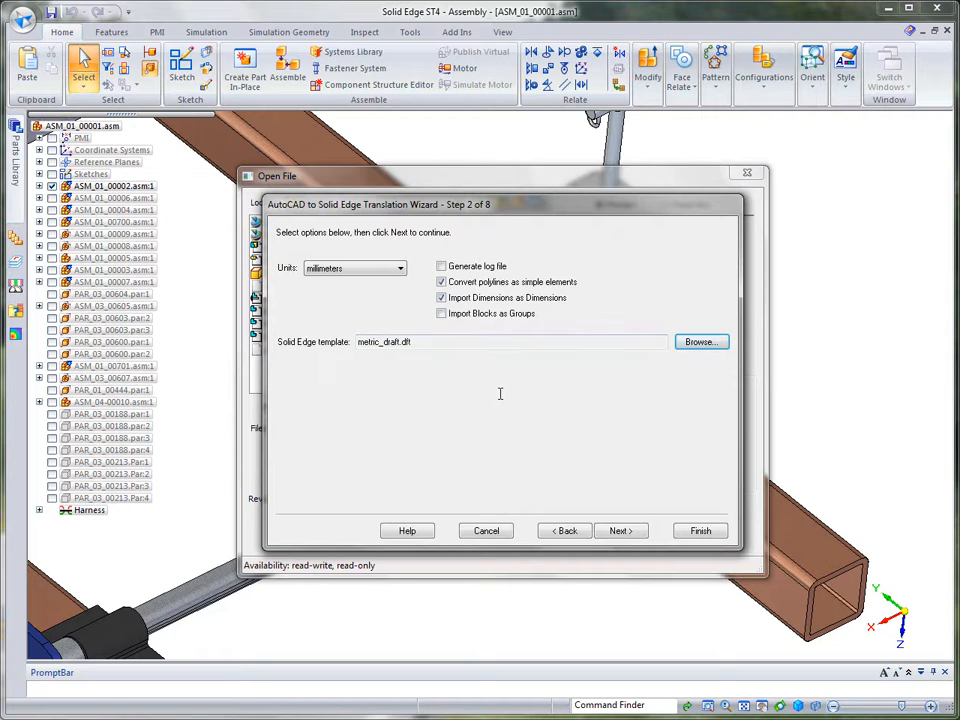
- Accept the remaining sheet and mapping settings, save the remappings to the original configuration file, and open the translated casting drawing
{"action": "left_click", "coordinate": [620, 531]}
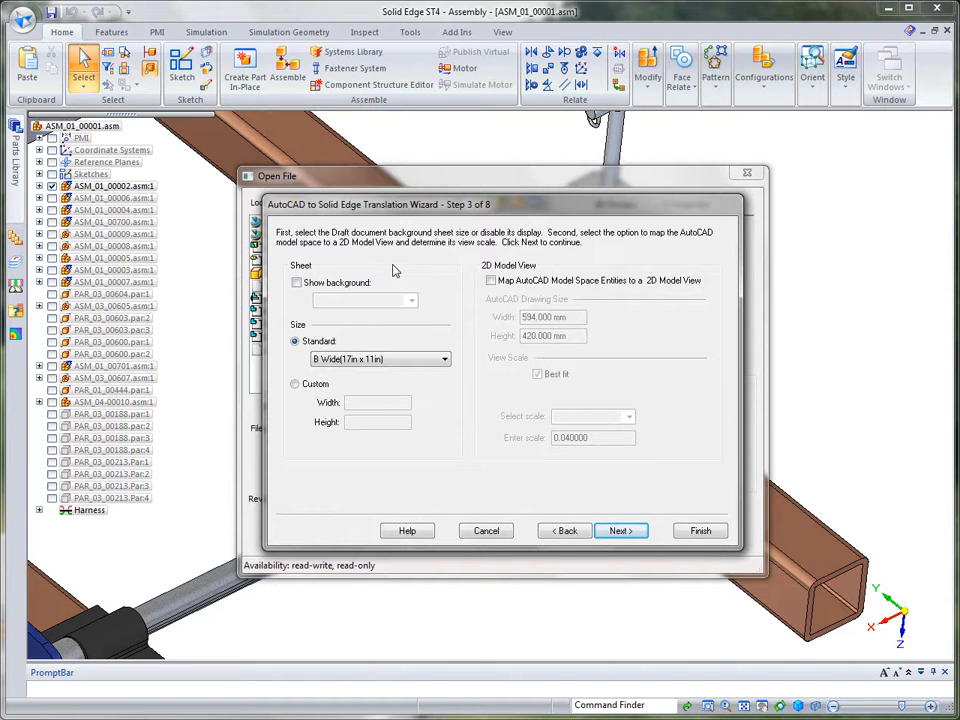
{"action": "left_click", "coordinate": [622, 532]}
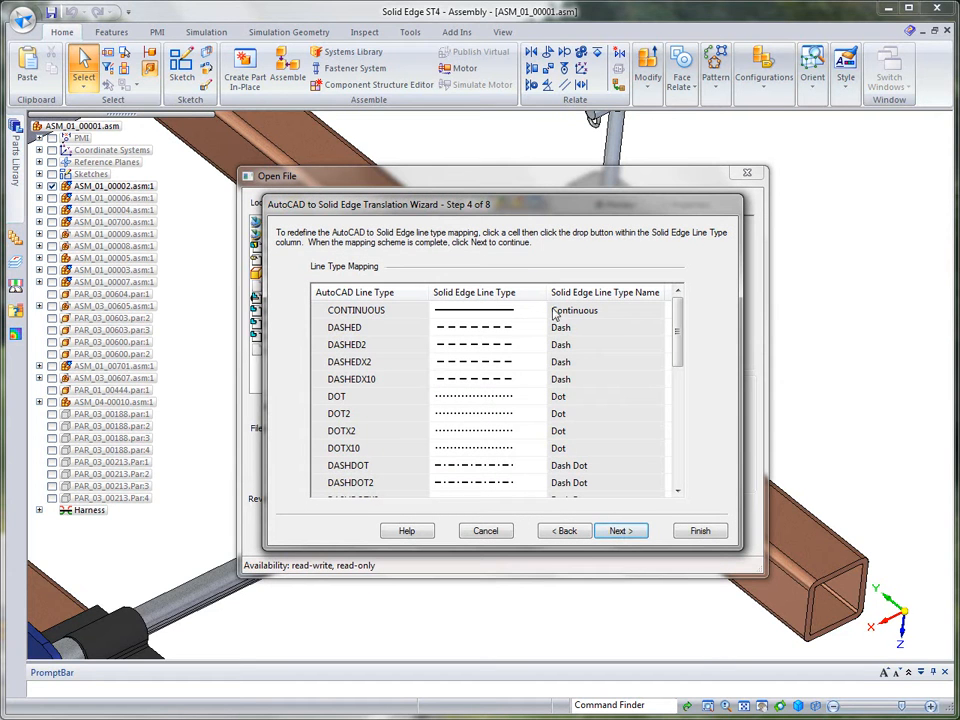
{"action": "left_click", "coordinate": [622, 532]}
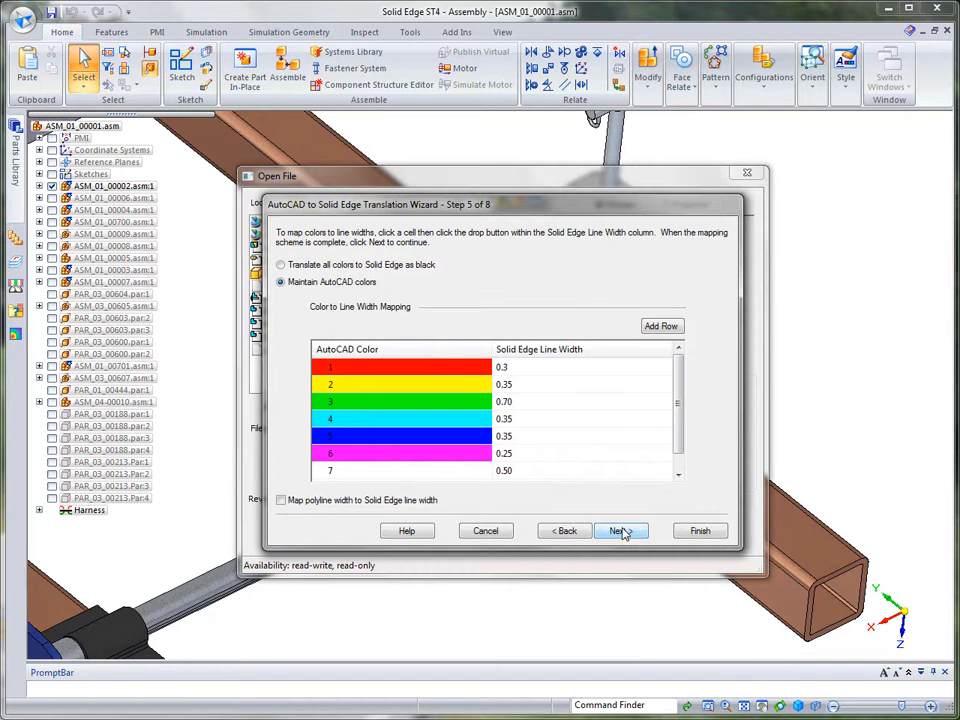
{"action": "left_click", "coordinate": [622, 532]}
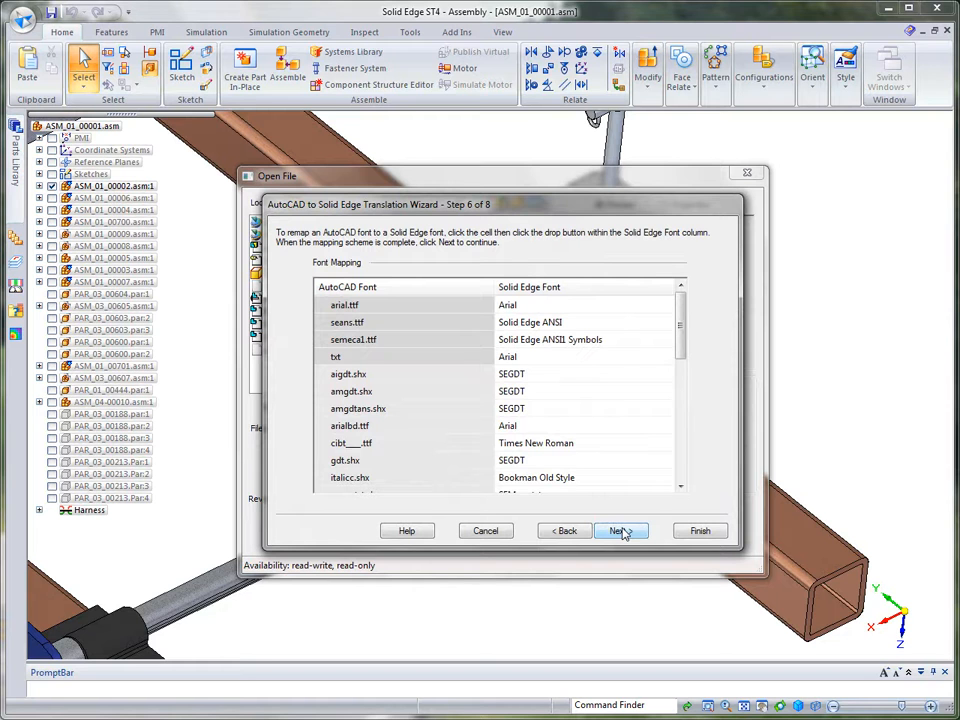
{"action": "left_click", "coordinate": [622, 531]}
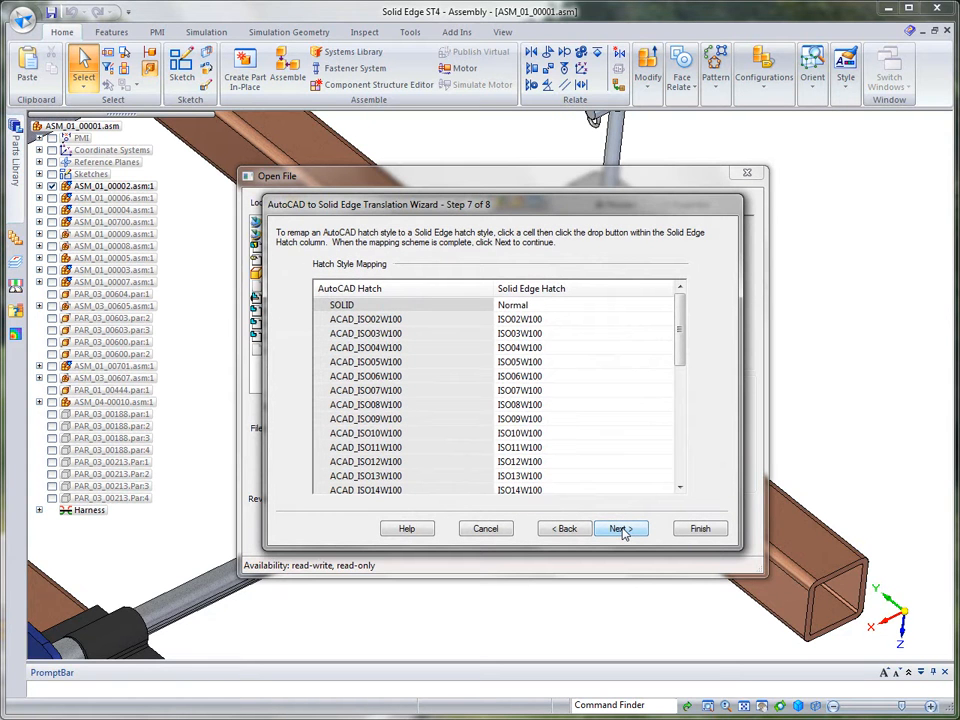
{"action": "left_click", "coordinate": [622, 531]}
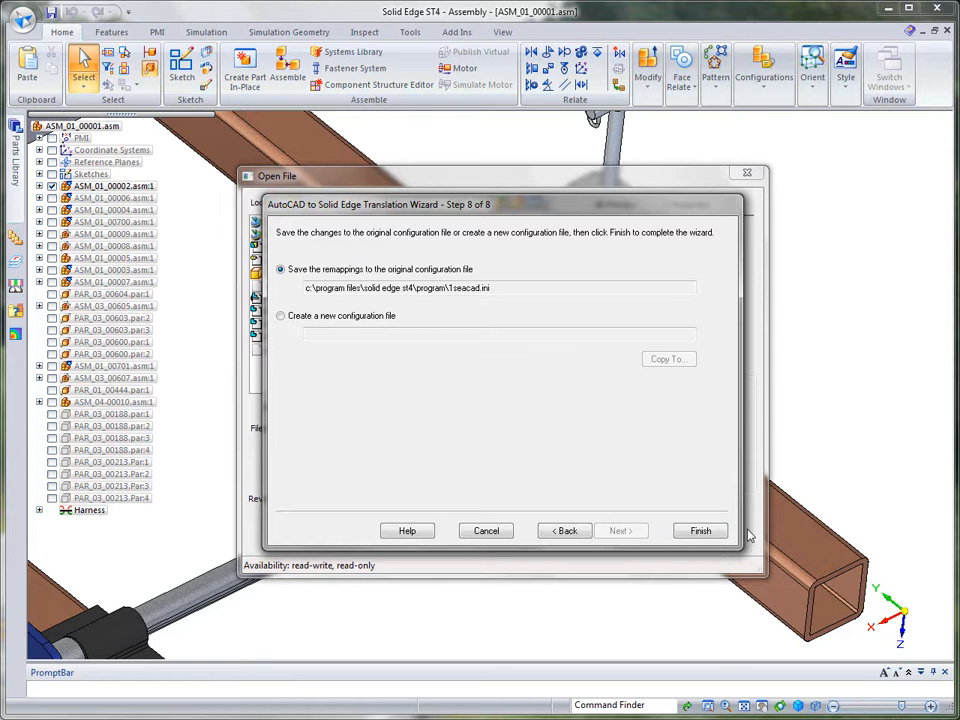
{"action": "left_click", "coordinate": [703, 531]}
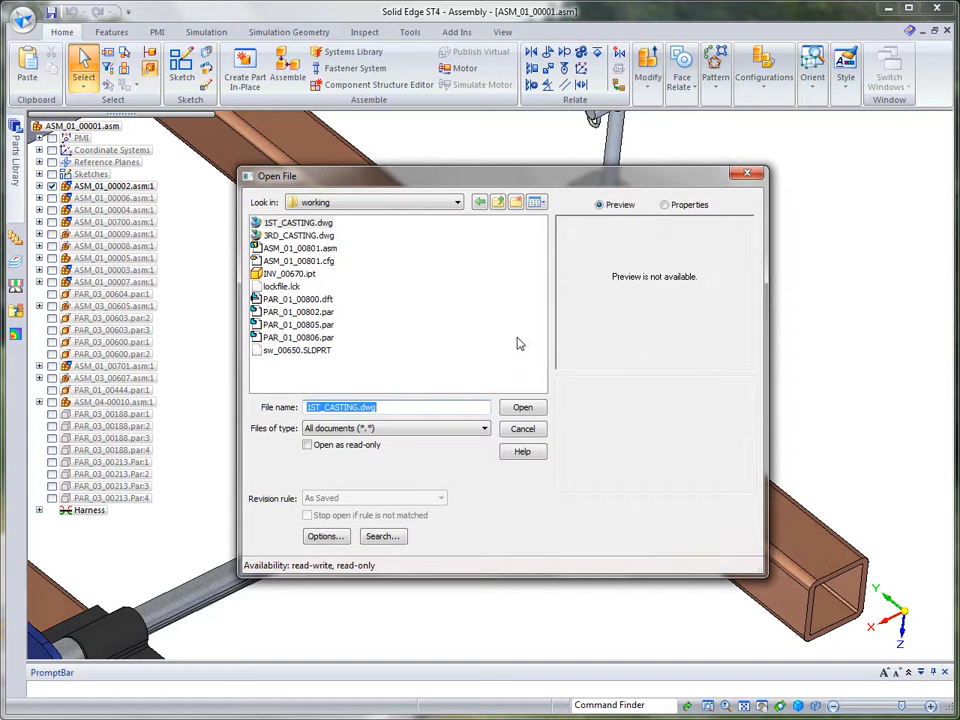
{"action": "left_click", "coordinate": [527, 407]}
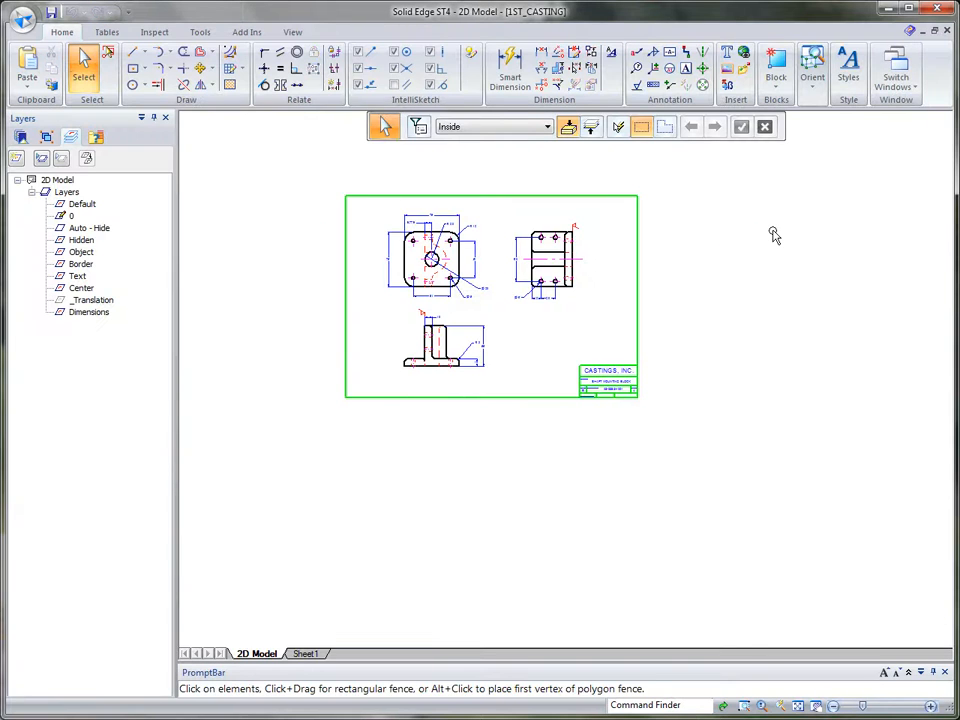
- Examine the imported casting's three views, dimensions and title block
{"action": "scroll", "coordinate": [770, 234], "scroll_direction": "up", "scroll_amount": 3}
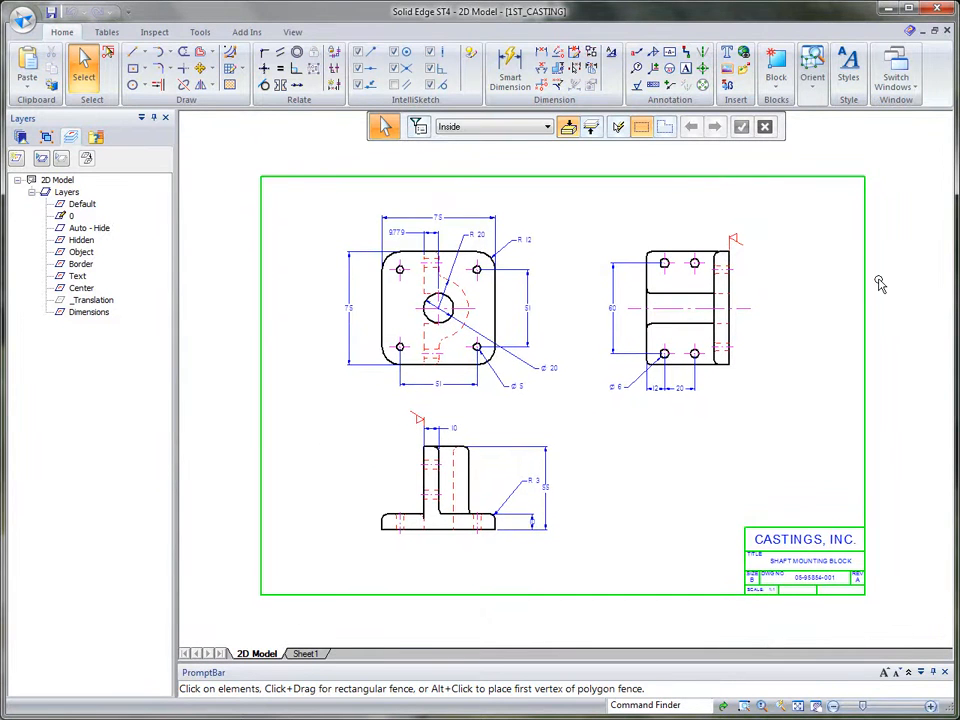
{"action": "scroll", "coordinate": [885, 282], "scroll_direction": "up", "scroll_amount": 2}
{"action": "scroll", "coordinate": [928, 275], "scroll_direction": "down", "scroll_amount": 2}
{"action": "scroll", "coordinate": [928, 275], "scroll_direction": "up", "scroll_amount": 2}
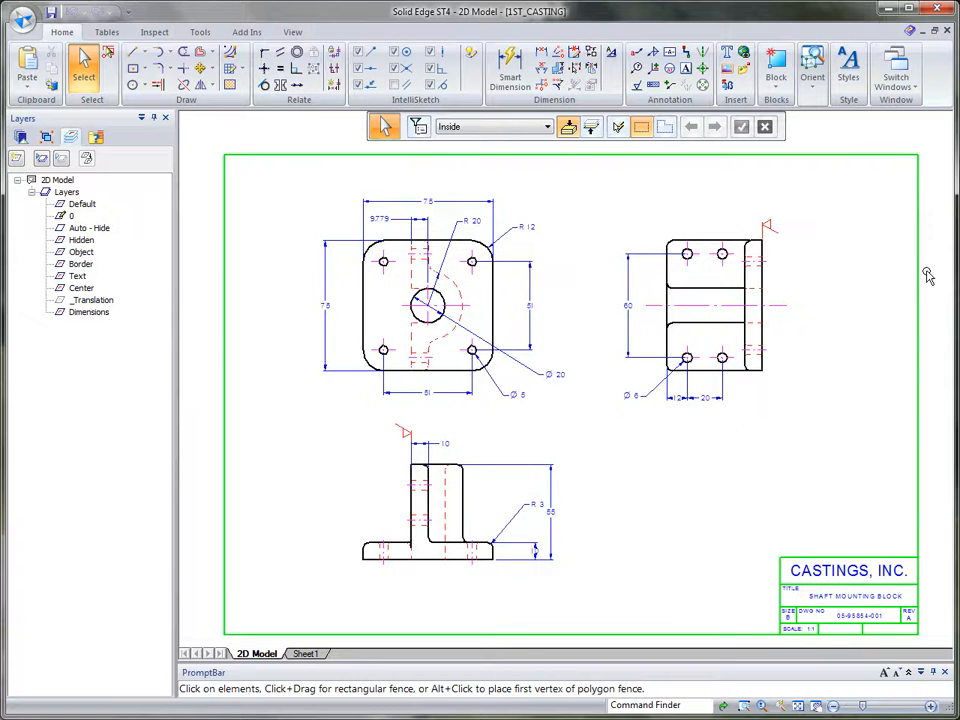
{"action": "scroll", "coordinate": [928, 275], "scroll_direction": "down", "scroll_amount": 1}
{"action": "scroll", "coordinate": [883, 272], "scroll_direction": "up", "scroll_amount": 2}
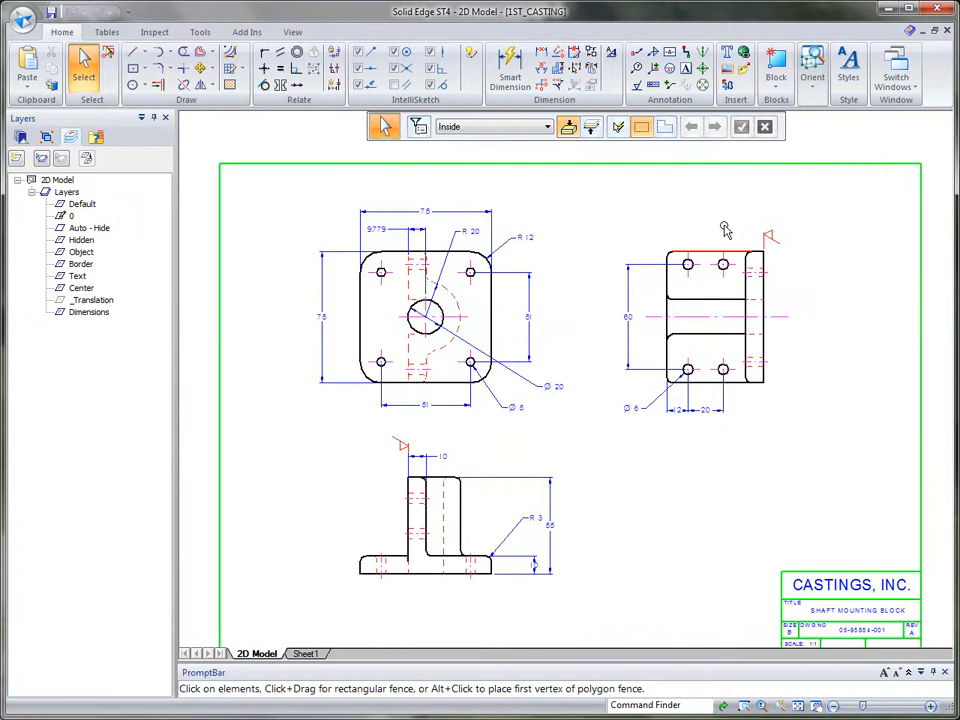
{"action": "scroll", "coordinate": [848, 157], "scroll_direction": "down", "scroll_amount": 3}
{"action": "scroll", "coordinate": [874, 135], "scroll_direction": "up", "scroll_amount": 2}
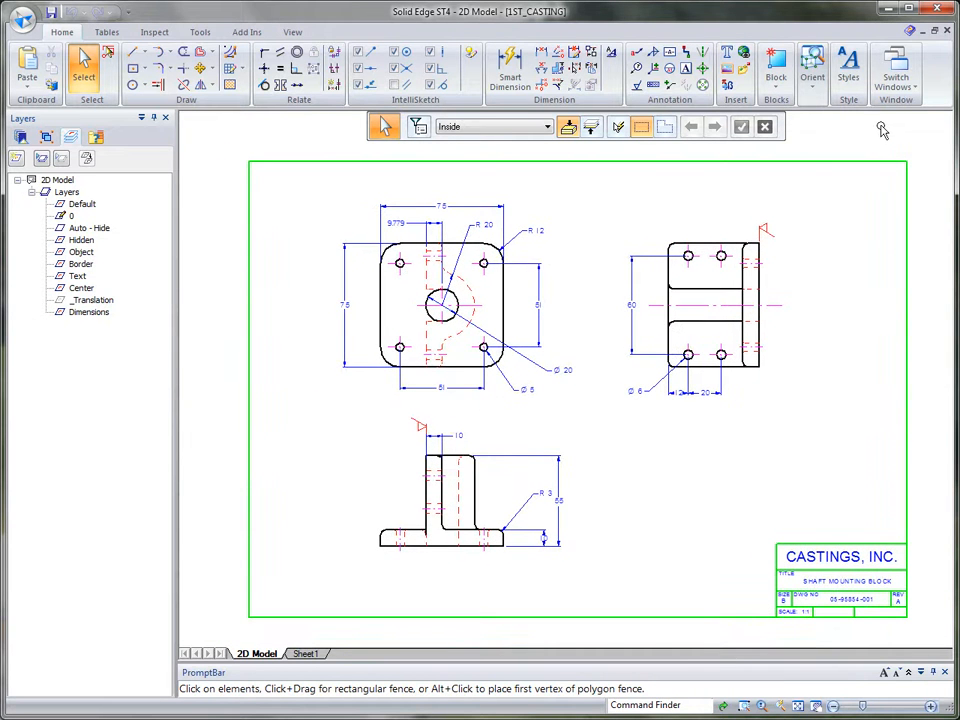
- Hide the Center, Text and Border layers of the 2D model
{"action": "left_click", "coordinate": [82, 288]}
{"action": "left_click", "coordinate": [82, 276], "text": "ctrl"}
{"action": "left_click", "coordinate": [82, 264], "text": "ctrl"}
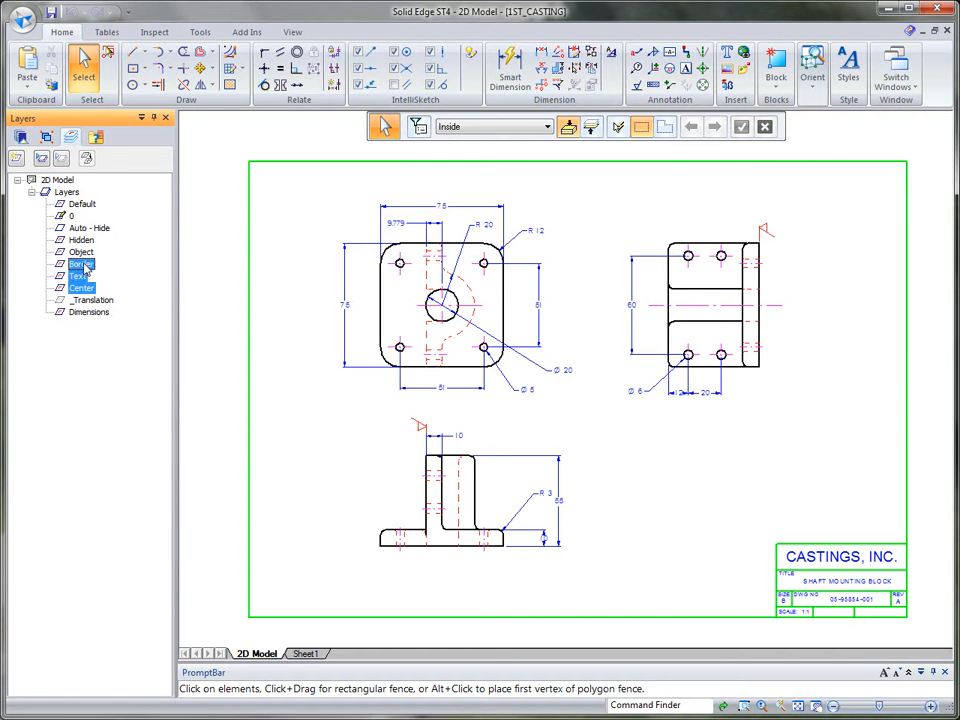
{"action": "left_click", "coordinate": [61, 158]}
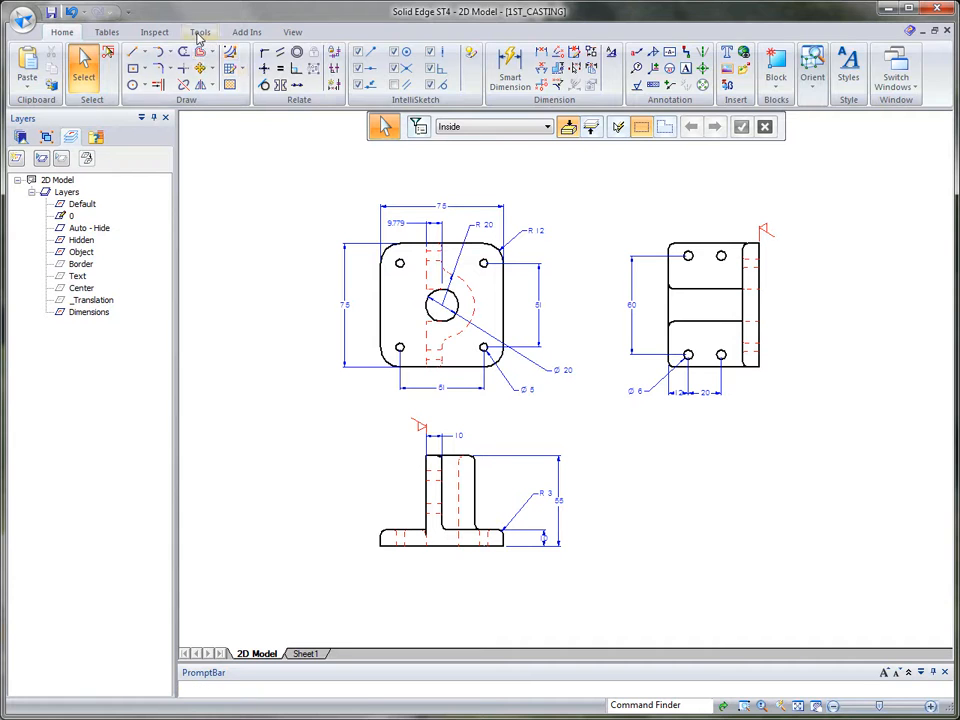
- Start Create 3D with a new metric_part.par file, first-angle projection, and linear, radial and angular dimensions included
{"action": "left_click", "coordinate": [200, 33]}
{"action": "left_click", "coordinate": [199, 66]}
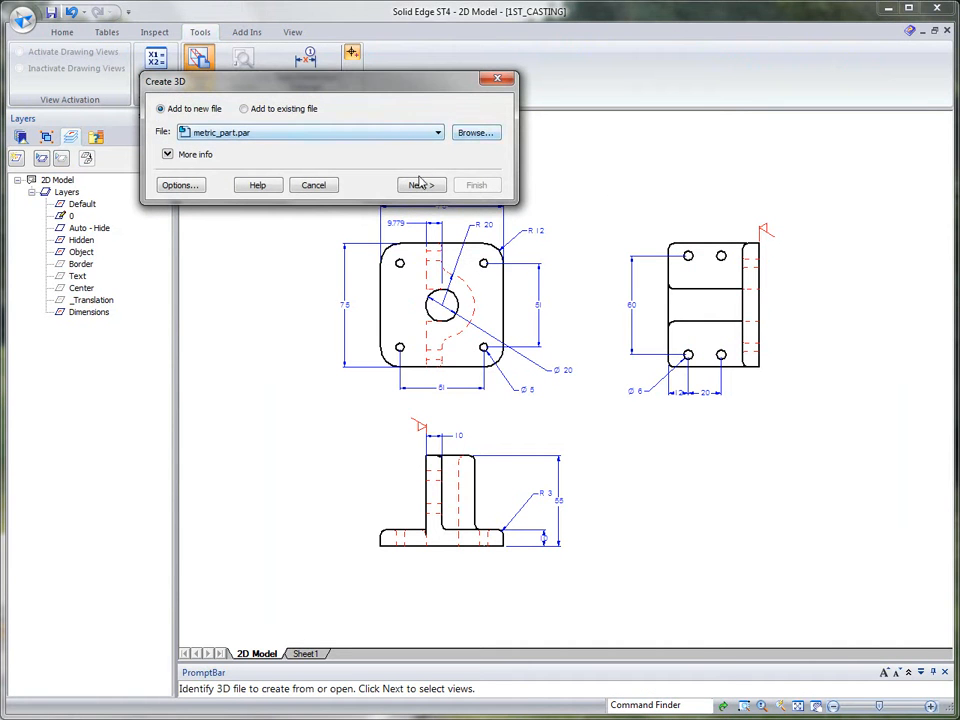
{"action": "left_click", "coordinate": [183, 186]}
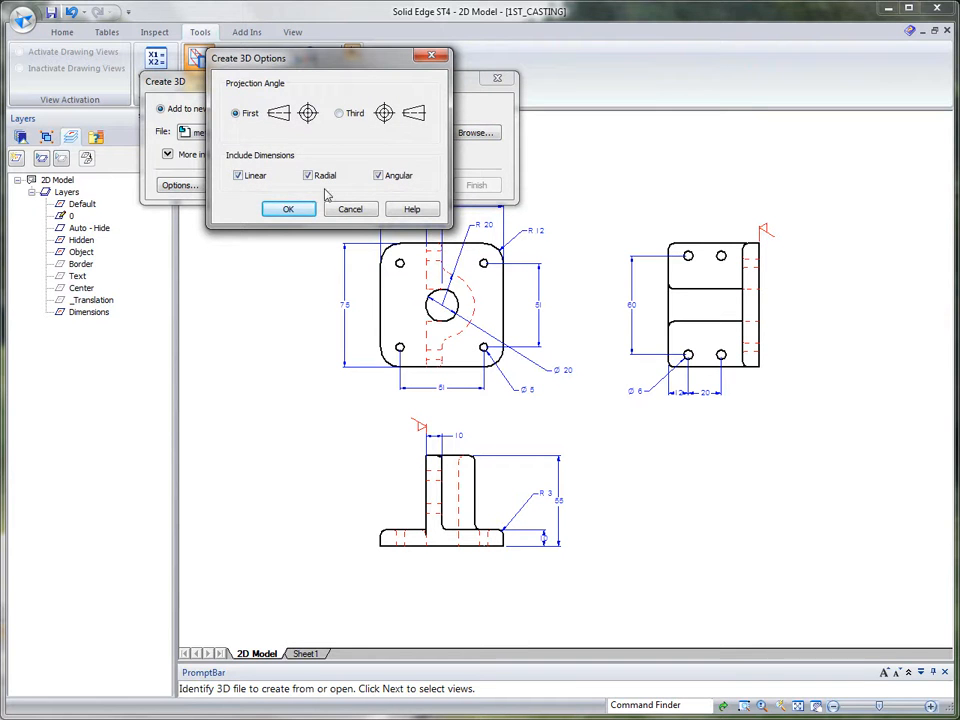
{"action": "left_click", "coordinate": [290, 210]}
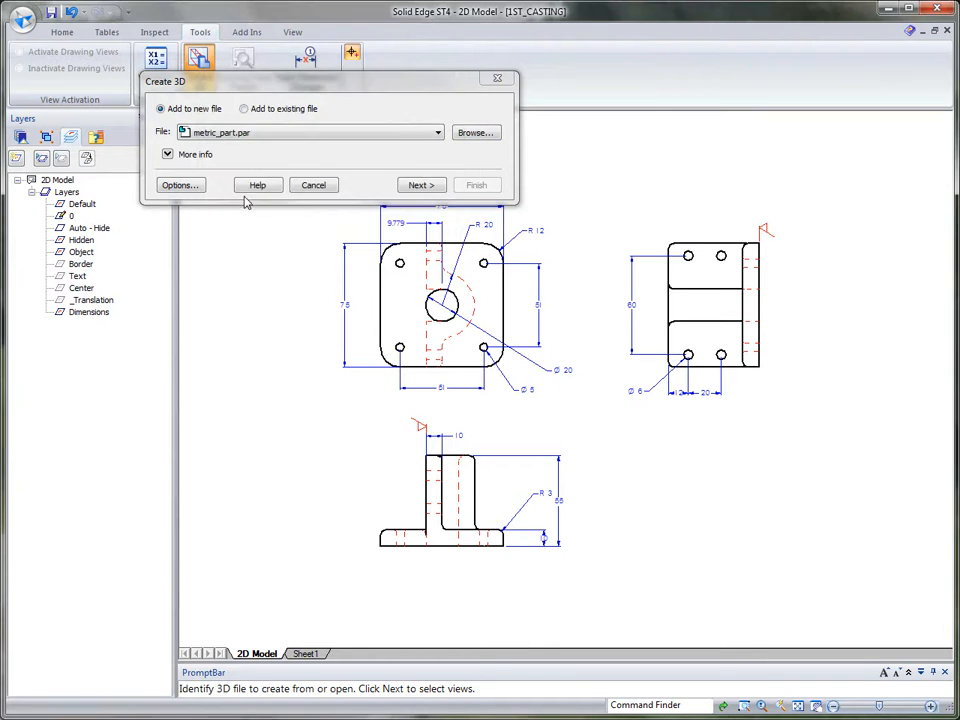
{"action": "left_click", "coordinate": [420, 186]}
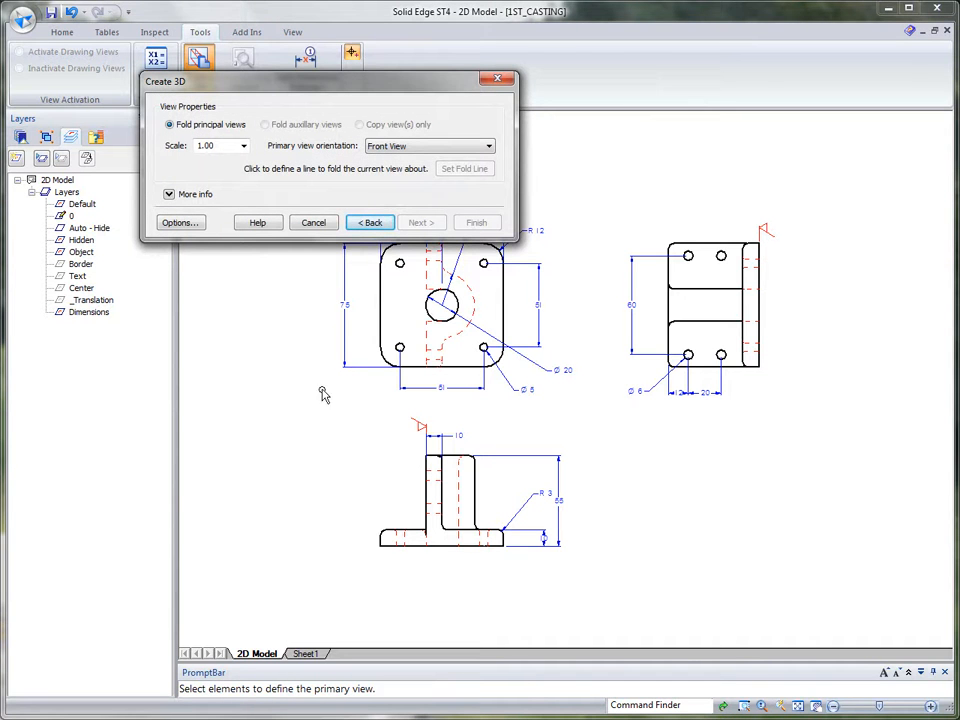
- Define the square plate view as the front view, fold the side and lower views as principal views, and create the 3D sketches
{"action": "mouse_move", "coordinate": [297, 401]}
{"action": "left_mouse_down"}
{"action": "mouse_move", "coordinate": [456, 417]}
{"action": "mouse_move", "coordinate": [598, 366]}
{"action": "mouse_move", "coordinate": [585, 229]}
{"action": "mouse_move", "coordinate": [585, 171]}
{"action": "mouse_move", "coordinate": [596, 170]}
{"action": "left_mouse_up"}
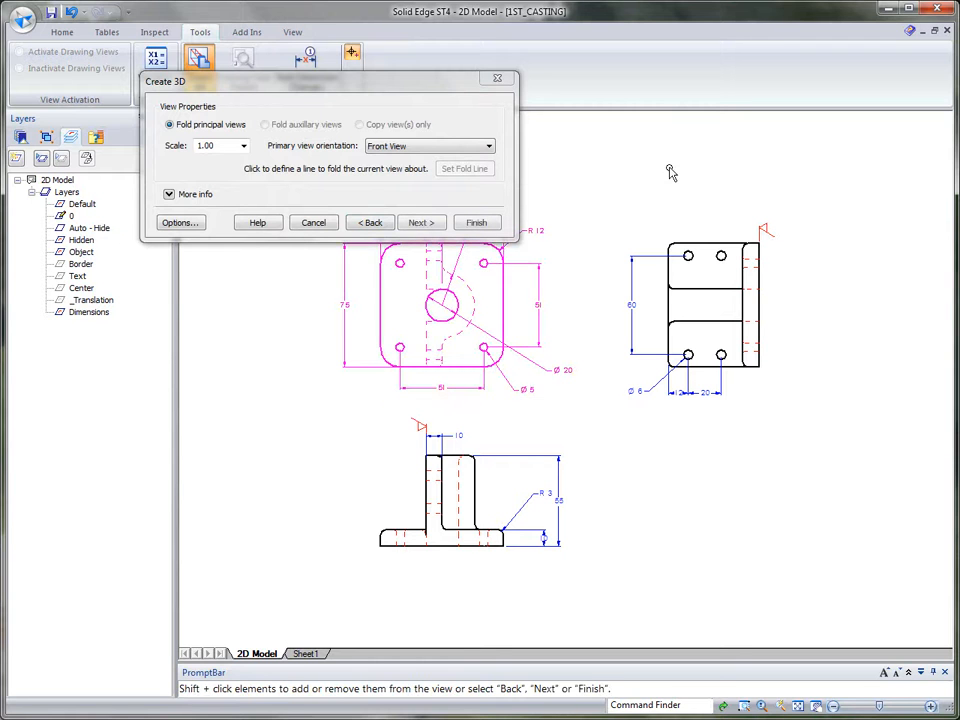
{"action": "left_click", "coordinate": [424, 224]}
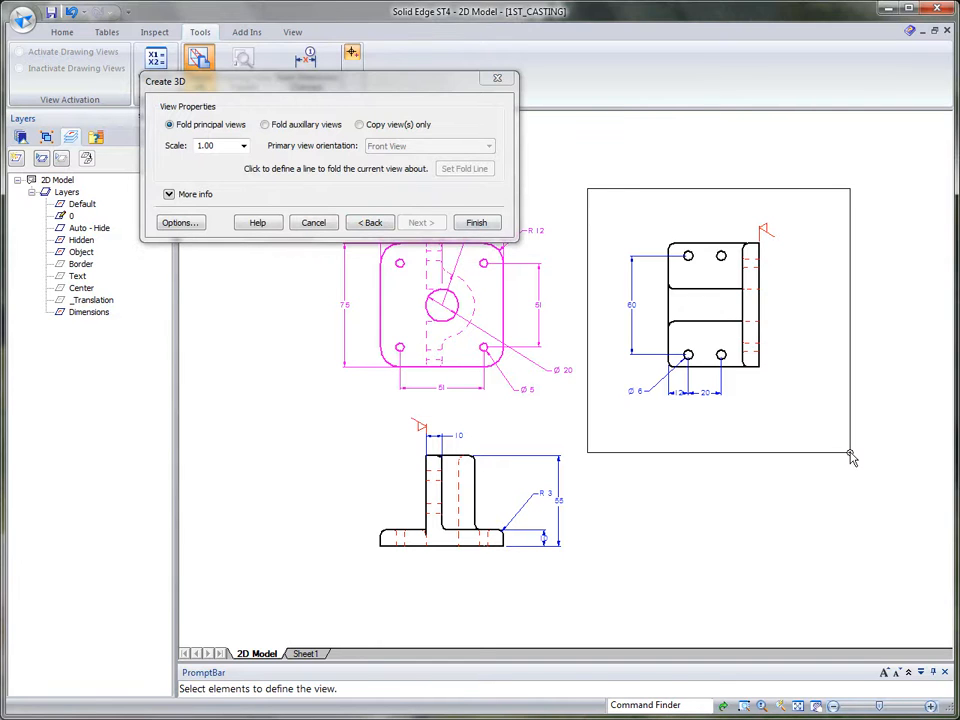
{"action": "left_click_drag", "start_coordinate": [587, 188], "coordinate": [851, 454]}
{"action": "left_click", "coordinate": [428, 229]}
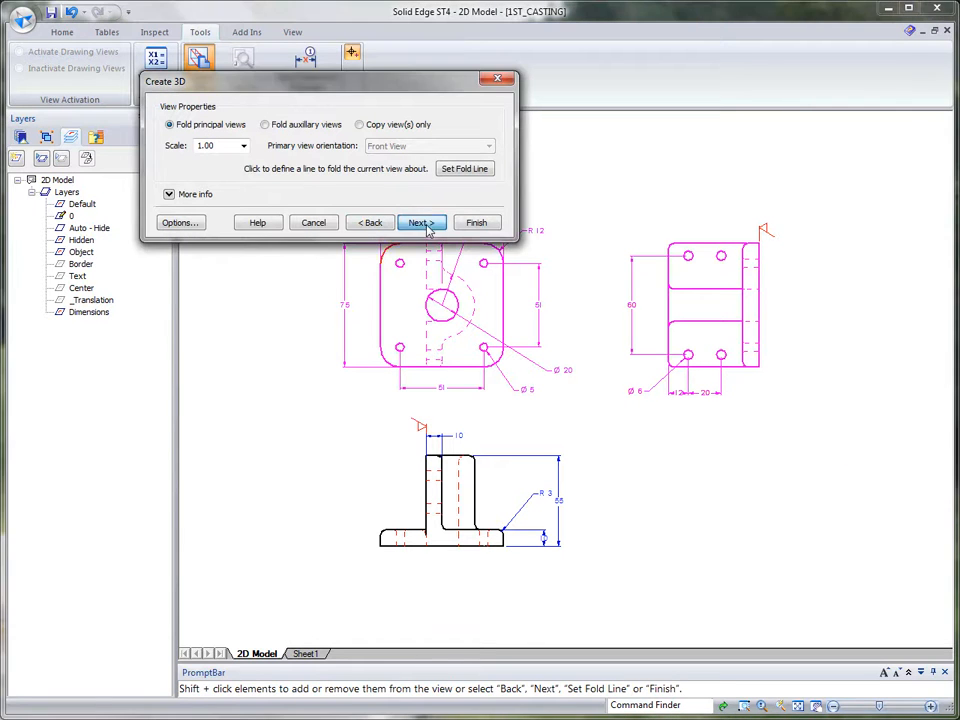
{"action": "left_click", "coordinate": [428, 229]}
{"action": "left_click_drag", "start_coordinate": [336, 407], "coordinate": [602, 581]}
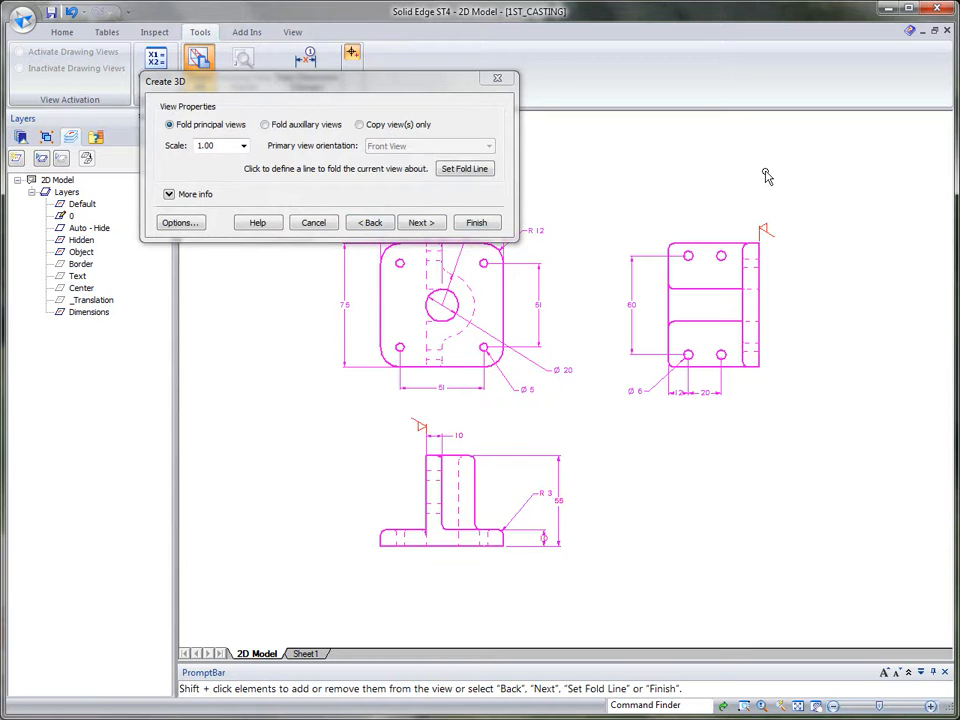
{"action": "left_click", "coordinate": [476, 223]}
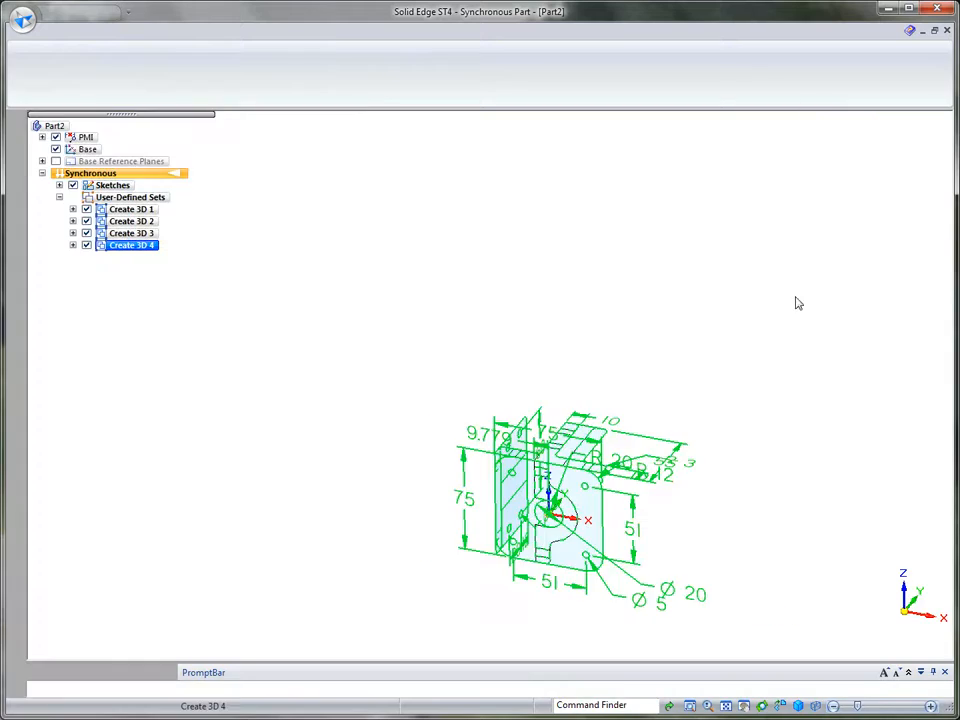
- Extrude the rounded square plate outline as a chain to 10 mm, snapping to the thickness endpoint with center and end point keypoints
{"action": "left_click", "coordinate": [760, 265]}
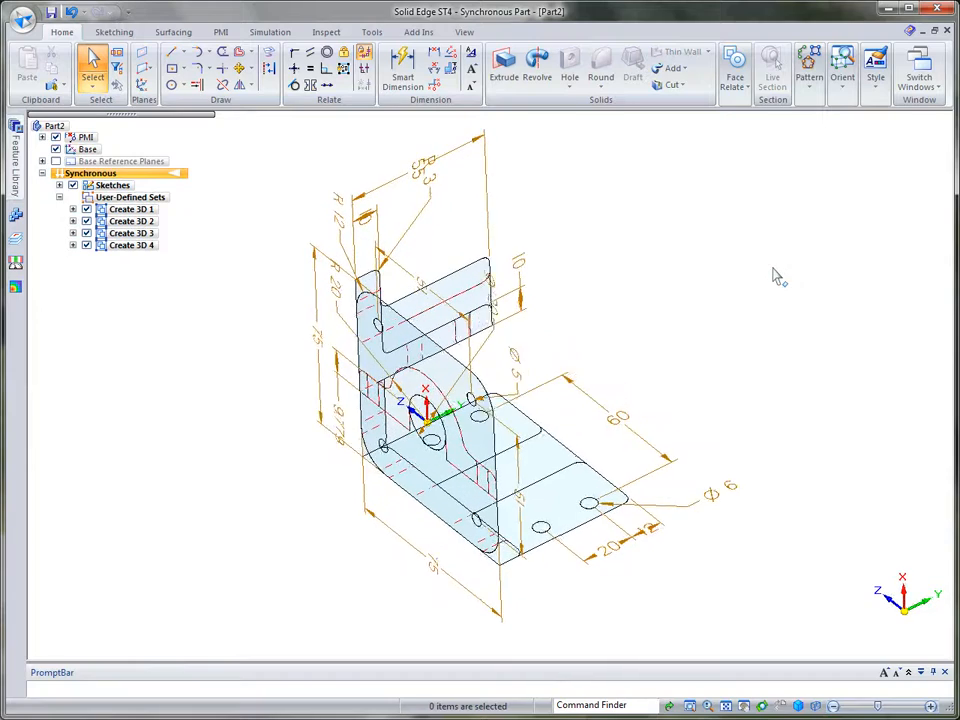
{"action": "middle_click_drag", "start_coordinate": [743, 263], "coordinate": [767, 265]}
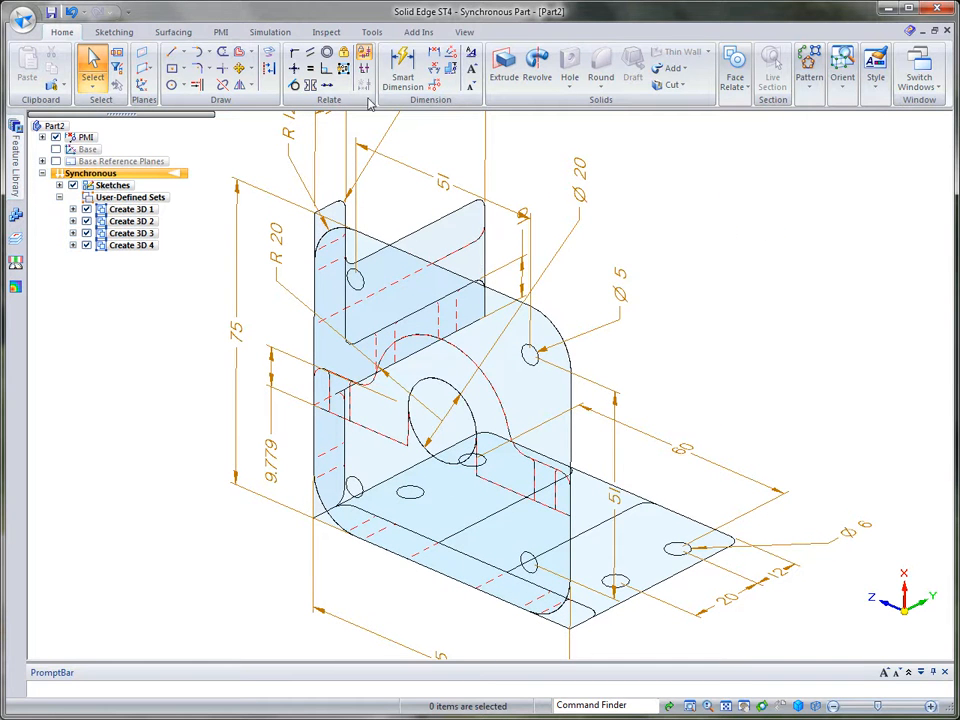
{"action": "right_click", "coordinate": [720, 193]}
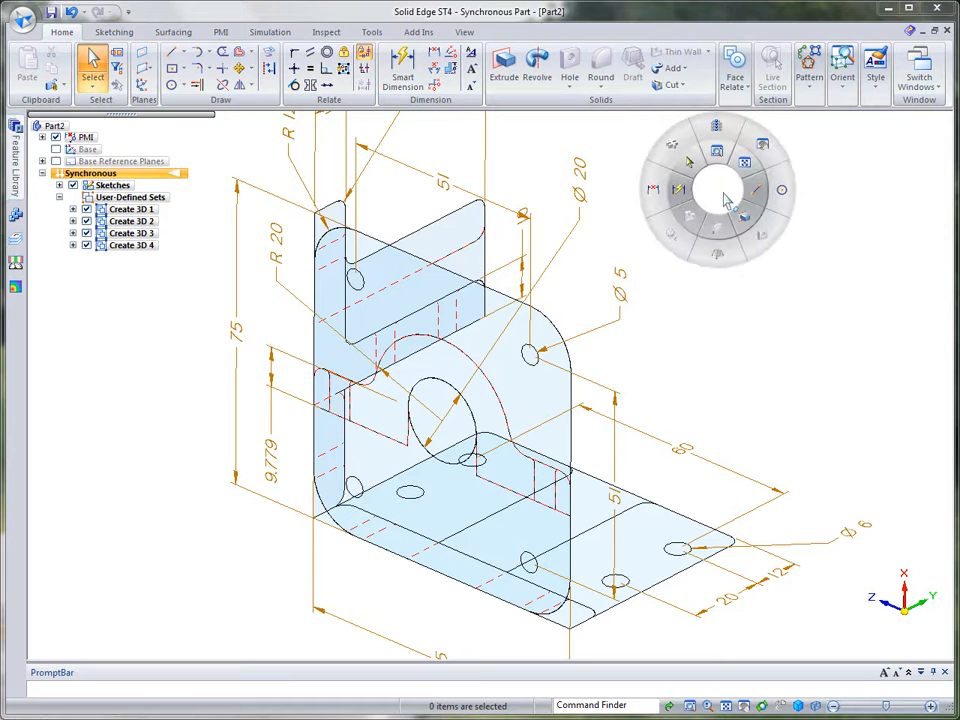
{"action": "left_click", "coordinate": [743, 219]}
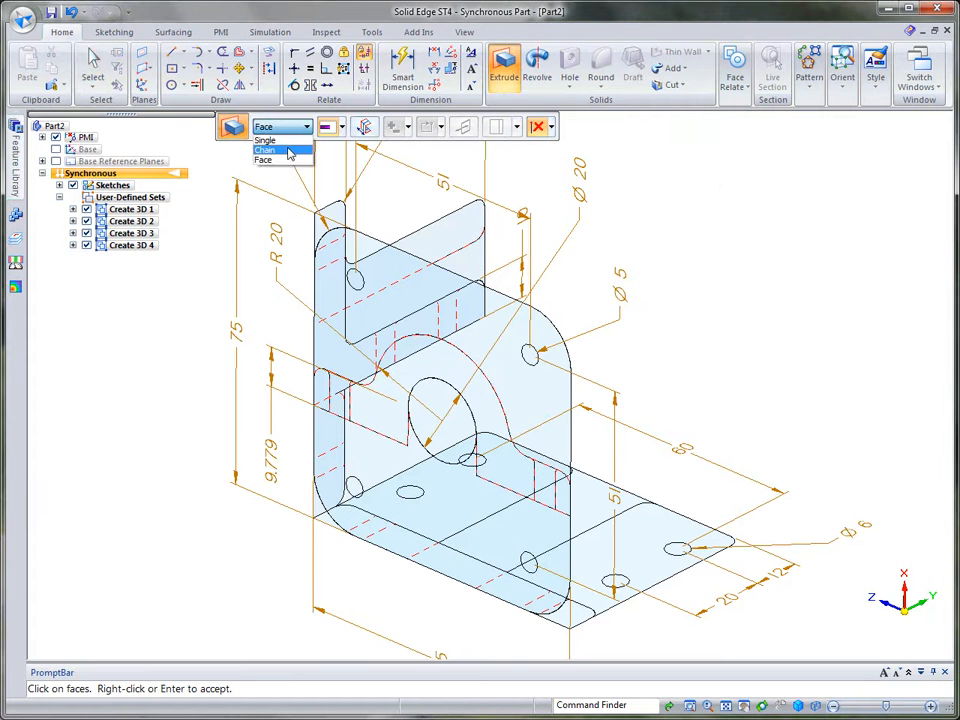
{"action": "left_click", "coordinate": [289, 152]}
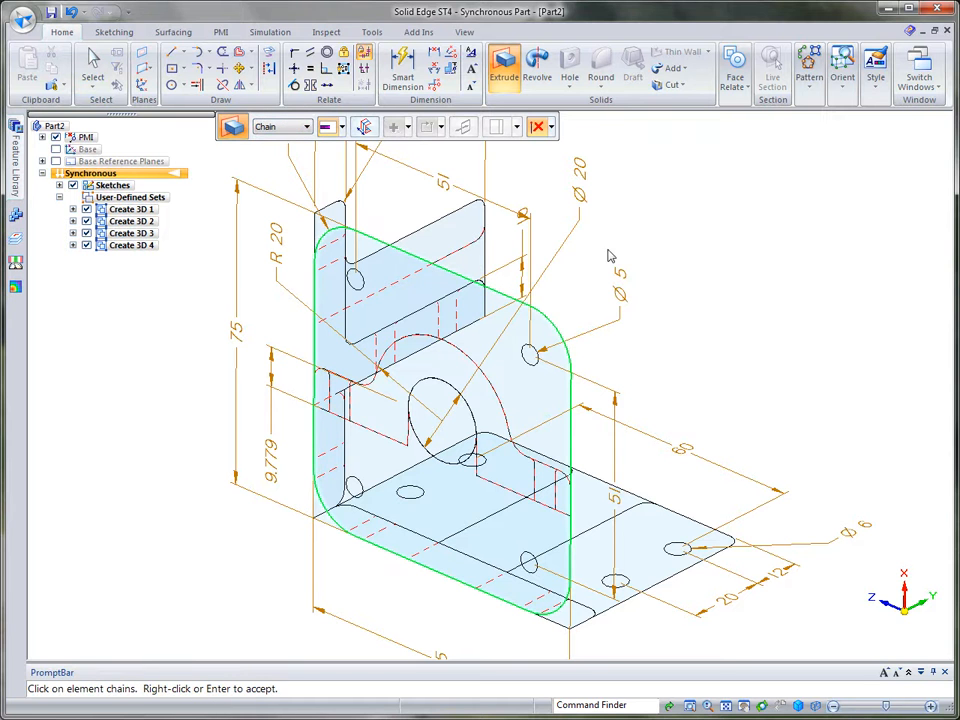
{"action": "right_click", "coordinate": [716, 251]}
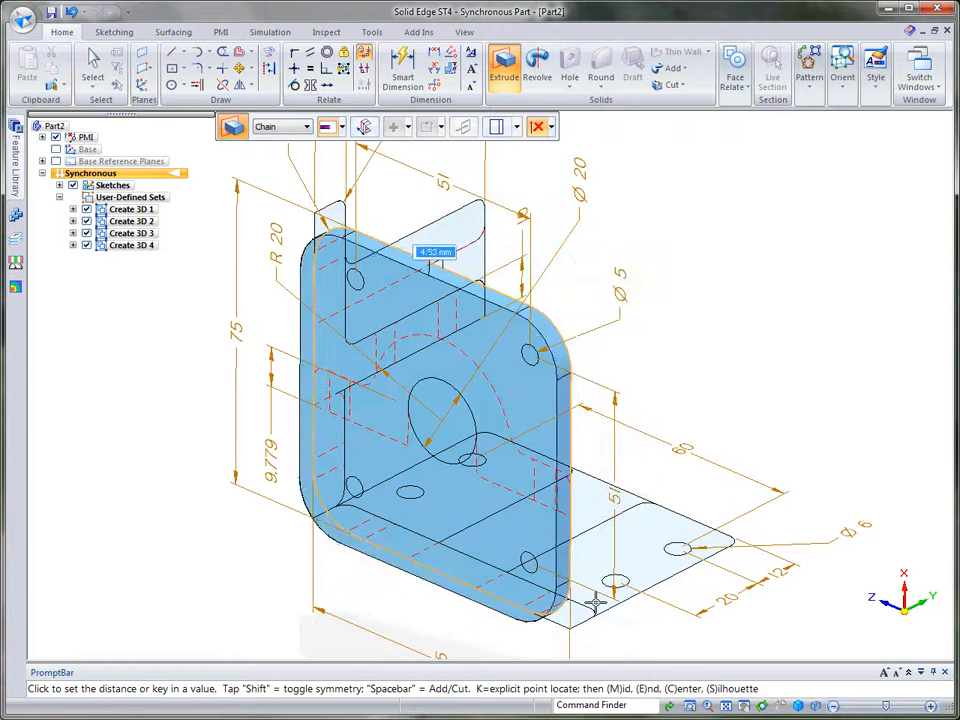
{"action": "left_click", "coordinate": [550, 126]}
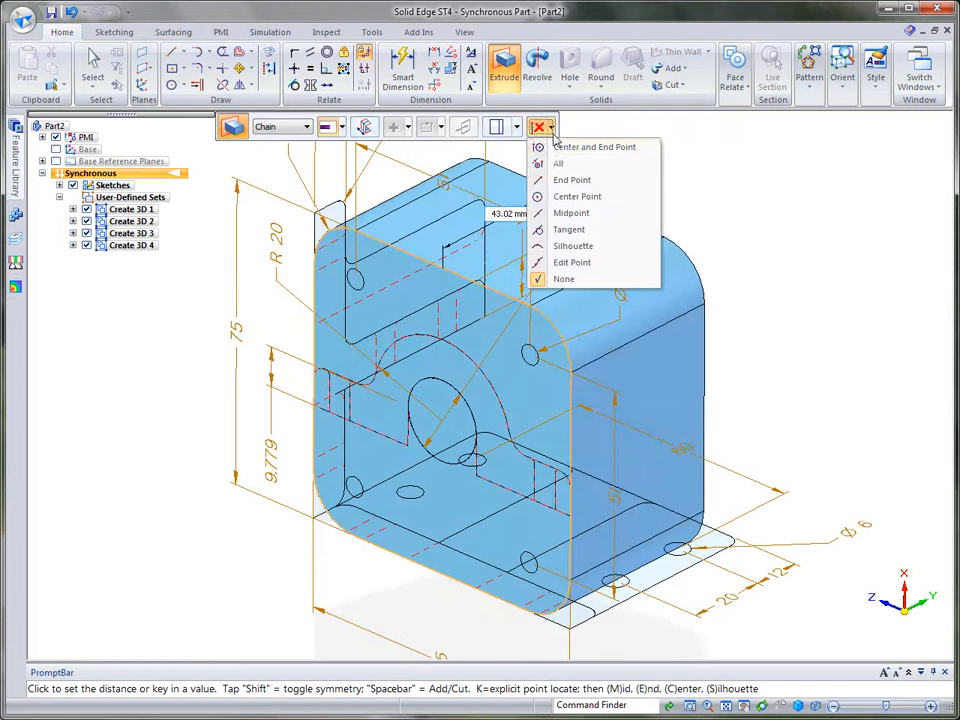
{"action": "left_click", "coordinate": [548, 146]}
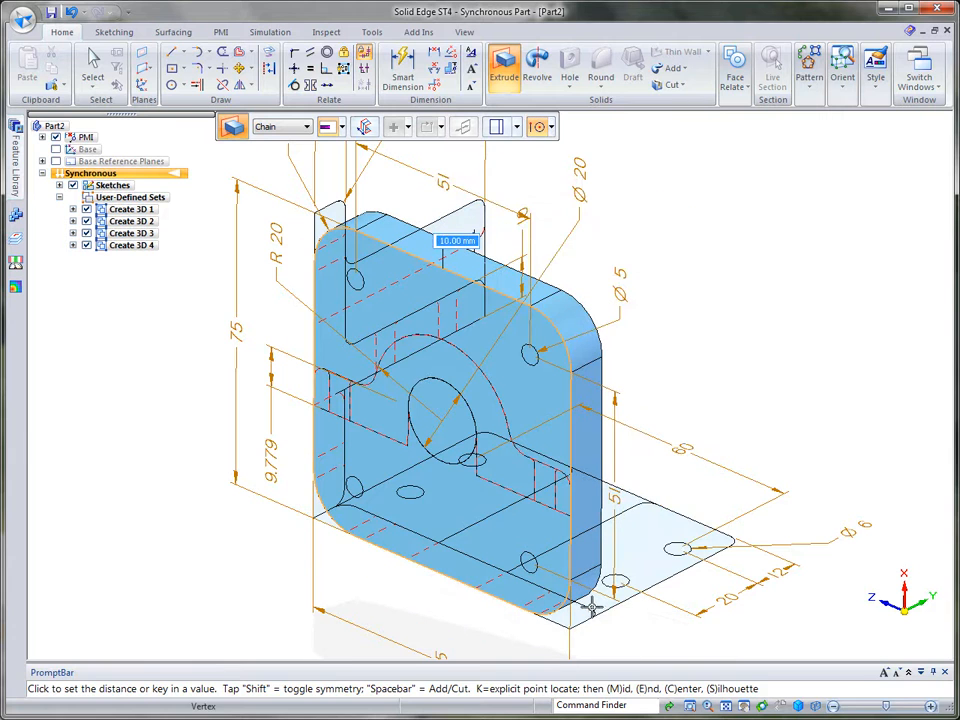
{"action": "left_click", "coordinate": [716, 470]}
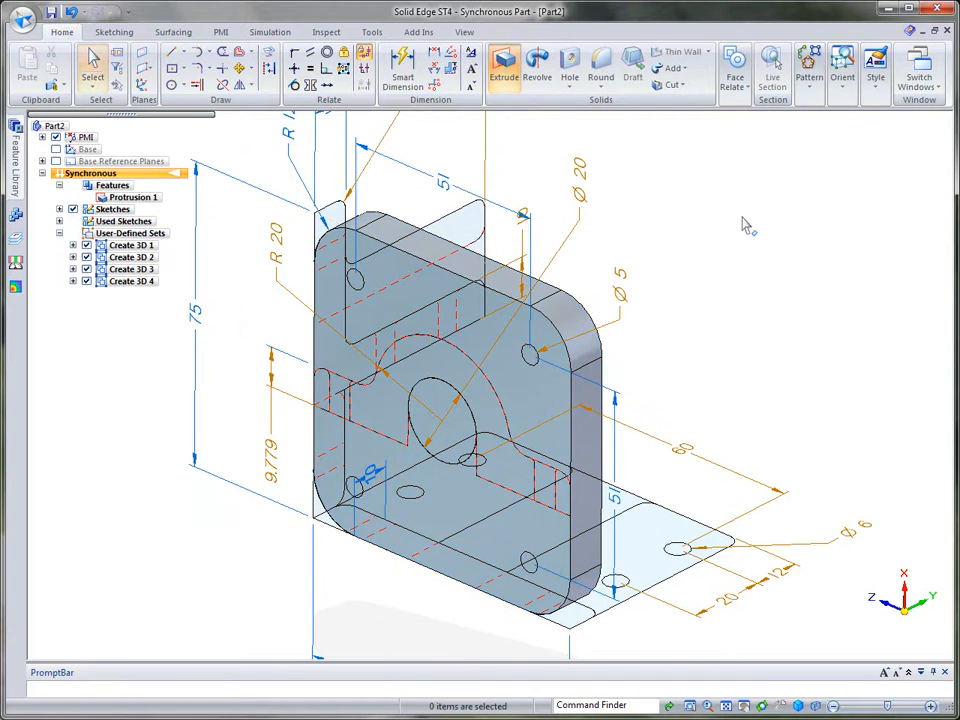
- Extrude the arched bracket profile regions on the plate by 55 mm, adding material
{"action": "scroll", "coordinate": [744, 231], "scroll_direction": "up", "scroll_amount": 4}
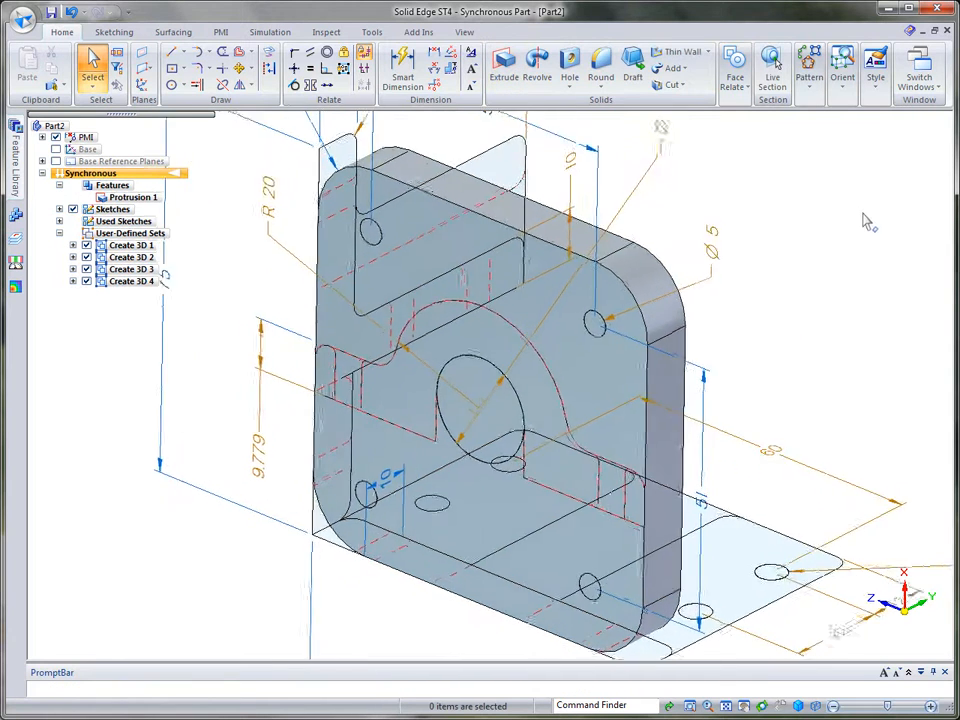
{"action": "middle_click_drag", "start_coordinate": [337, 380], "coordinate": [308, 352]}
{"action": "left_click", "coordinate": [308, 343]}
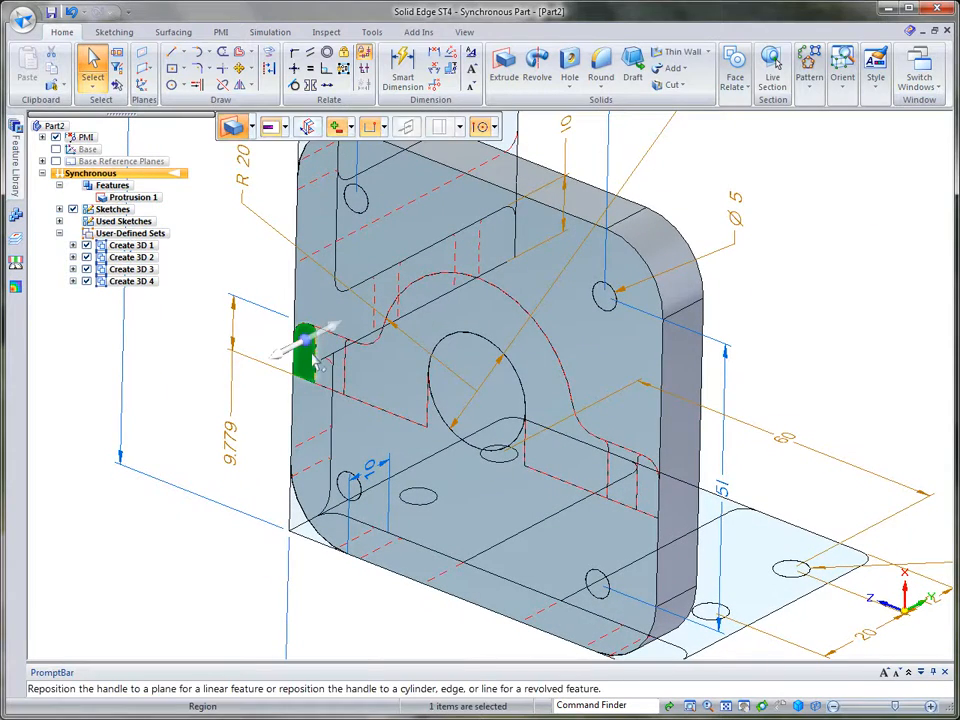
{"action": "left_click", "coordinate": [449, 383], "text": "ctrl"}
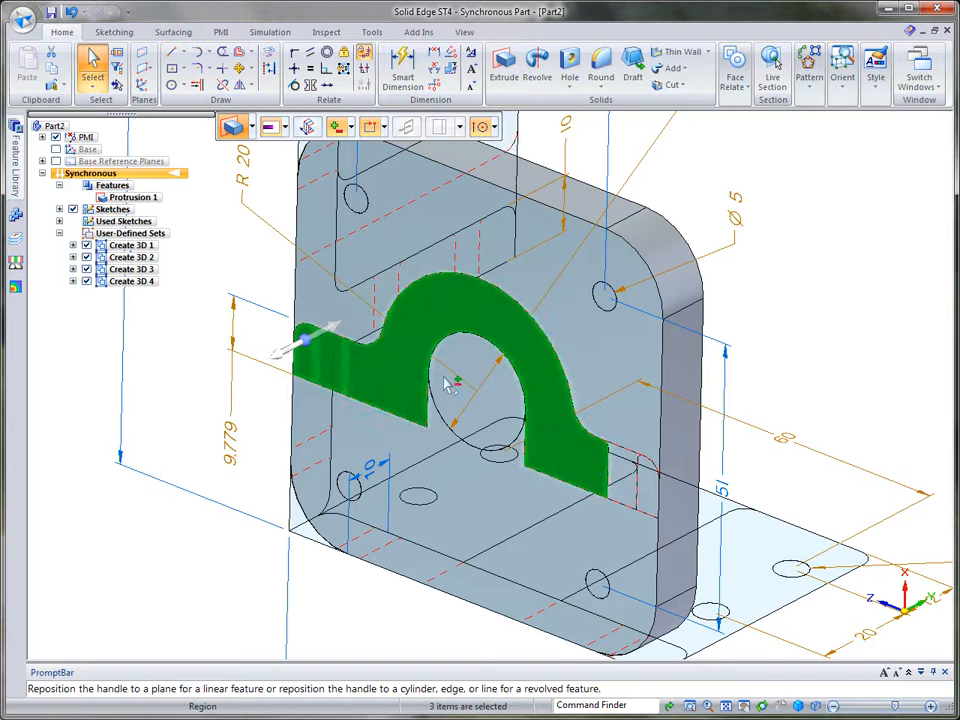
{"action": "left_click", "coordinate": [324, 343]}
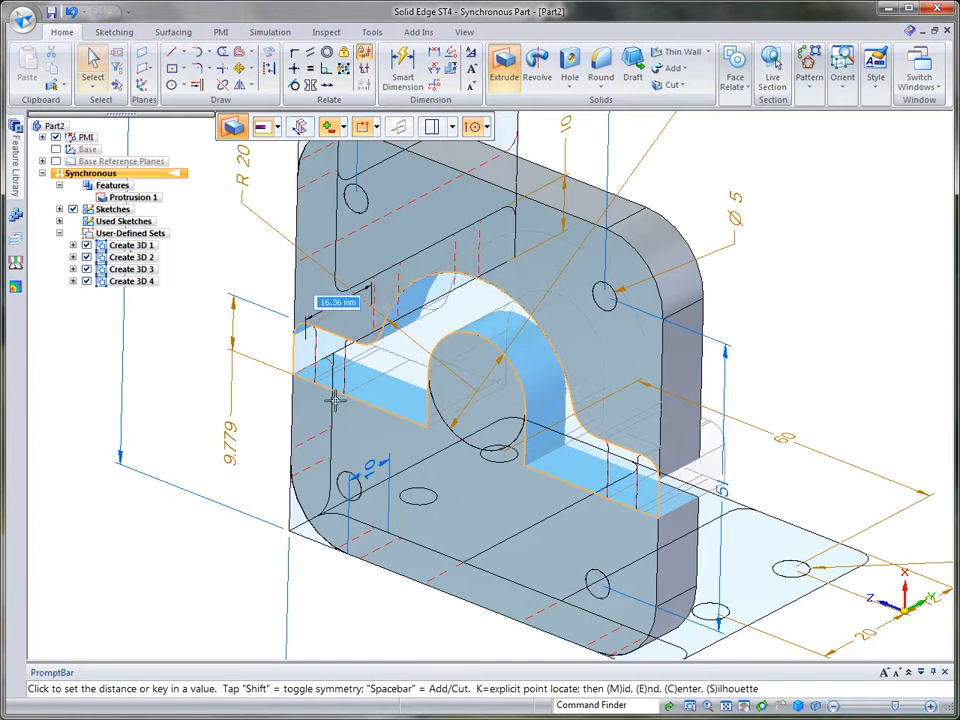
{"action": "key", "text": "space"}
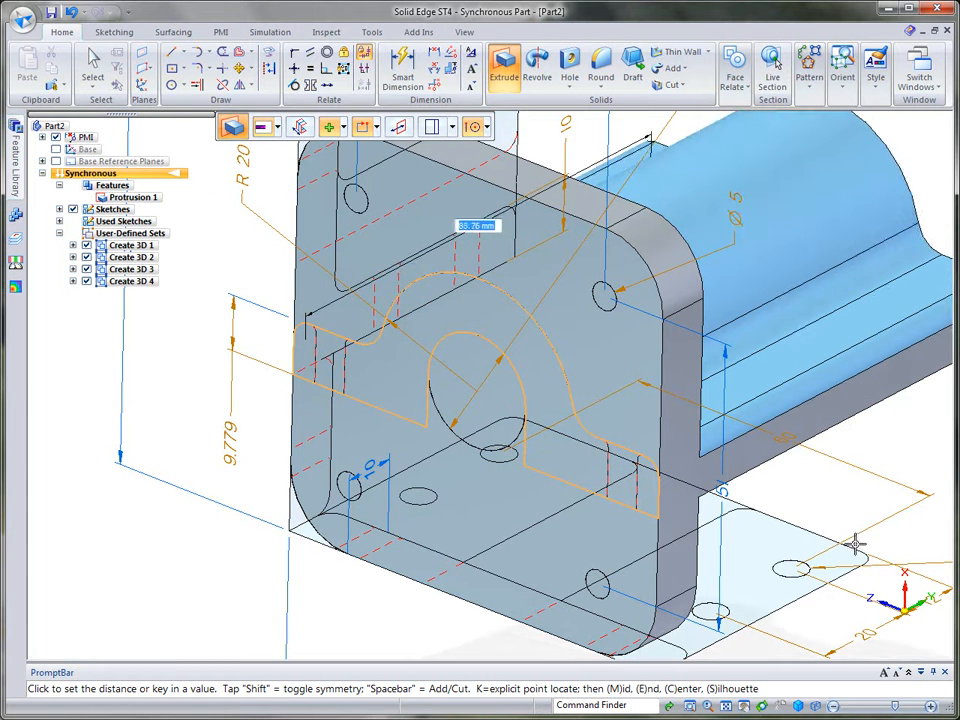
{"action": "type", "text": "55"}
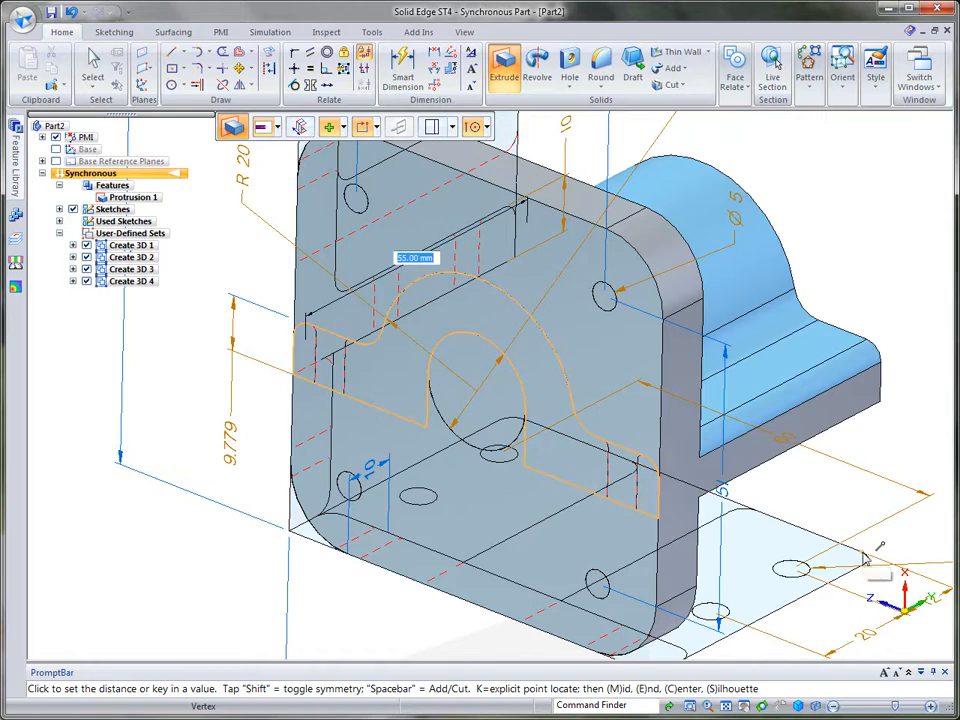
{"action": "key", "text": "Return"}
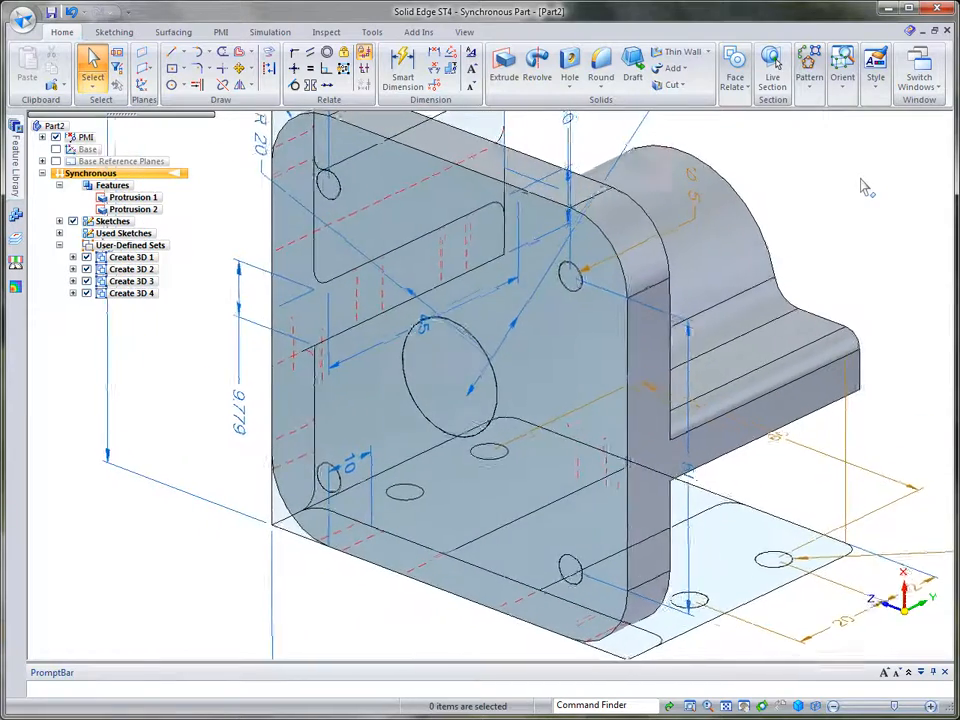
- Cut the four corner holes and the large central hole through the plate and bracket from the front sketch regions
{"action": "left_click", "coordinate": [333, 200]}
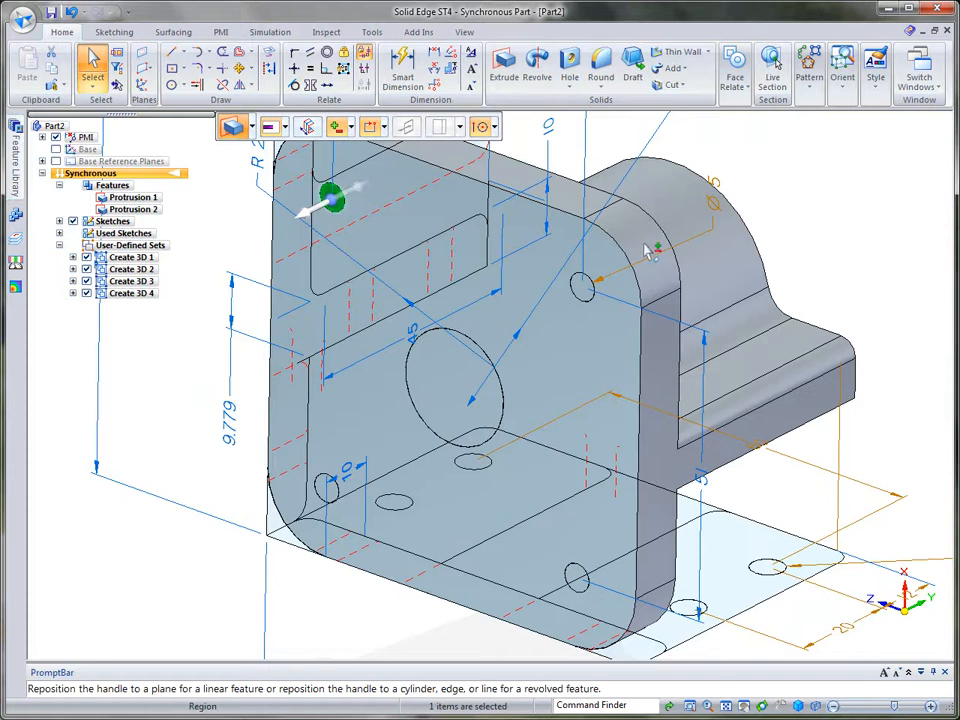
{"action": "left_click", "coordinate": [428, 407], "text": "ctrl"}
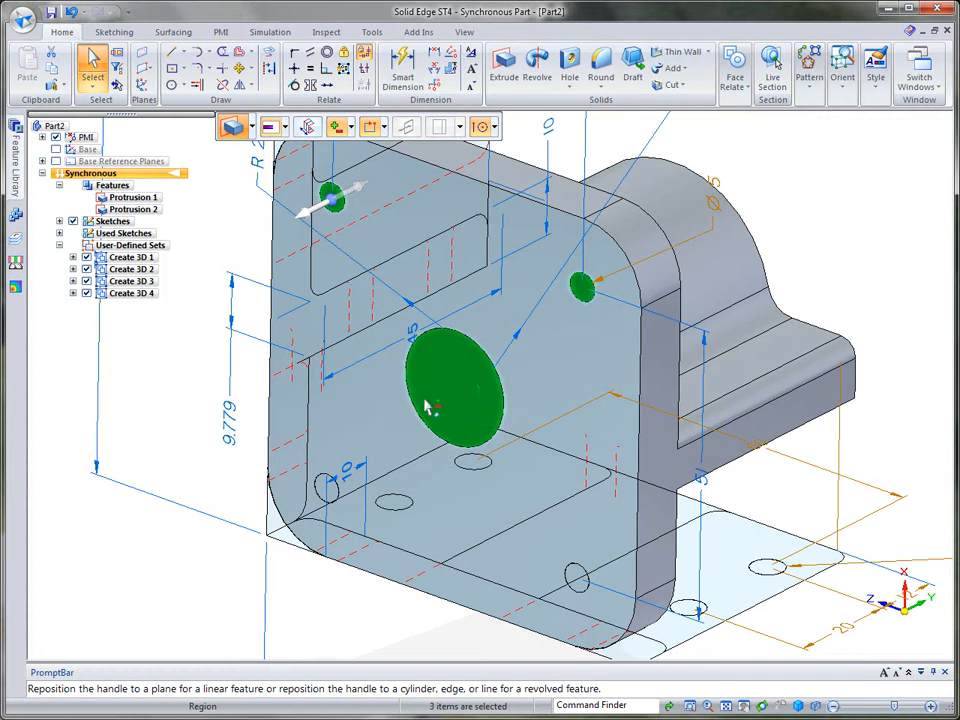
{"action": "right_click", "coordinate": [337, 498]}
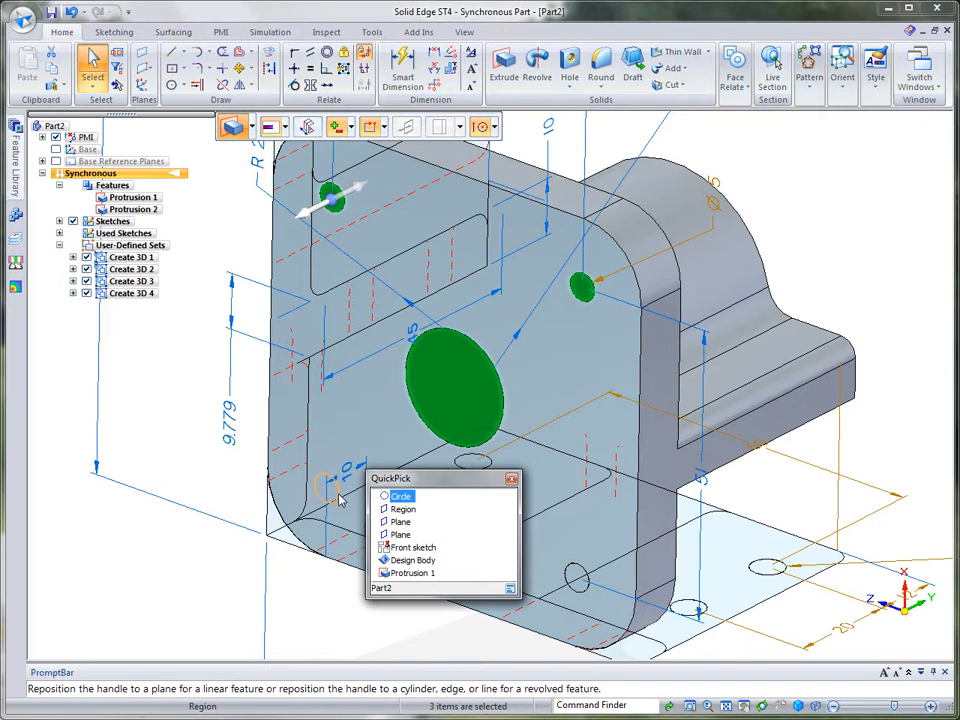
{"action": "left_click", "coordinate": [402, 510]}
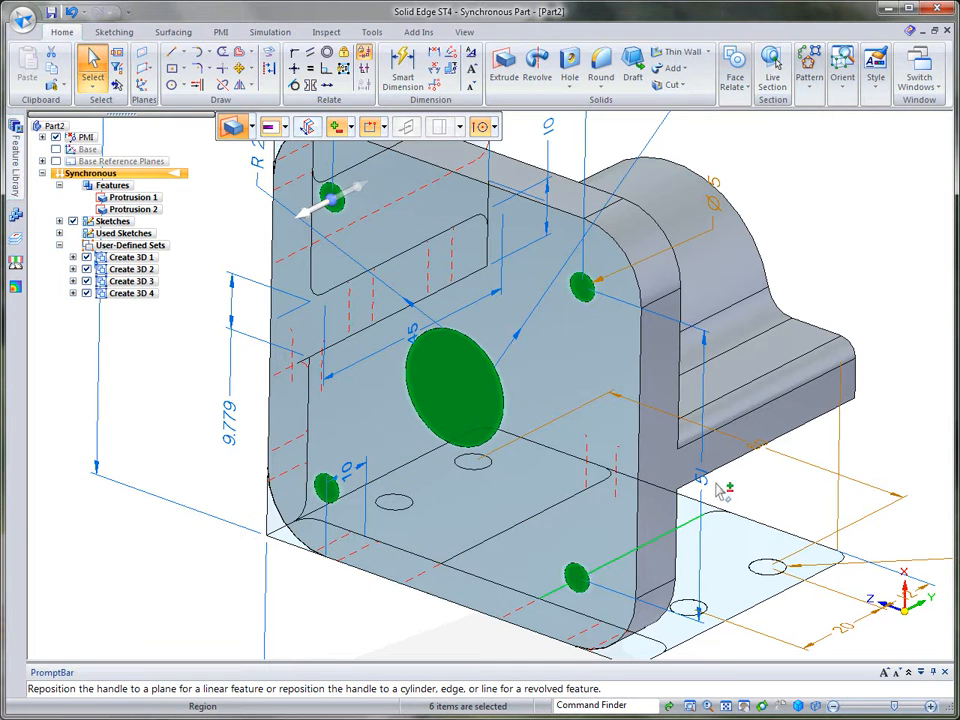
{"action": "left_click", "coordinate": [348, 201]}
{"action": "left_click", "coordinate": [796, 172]}
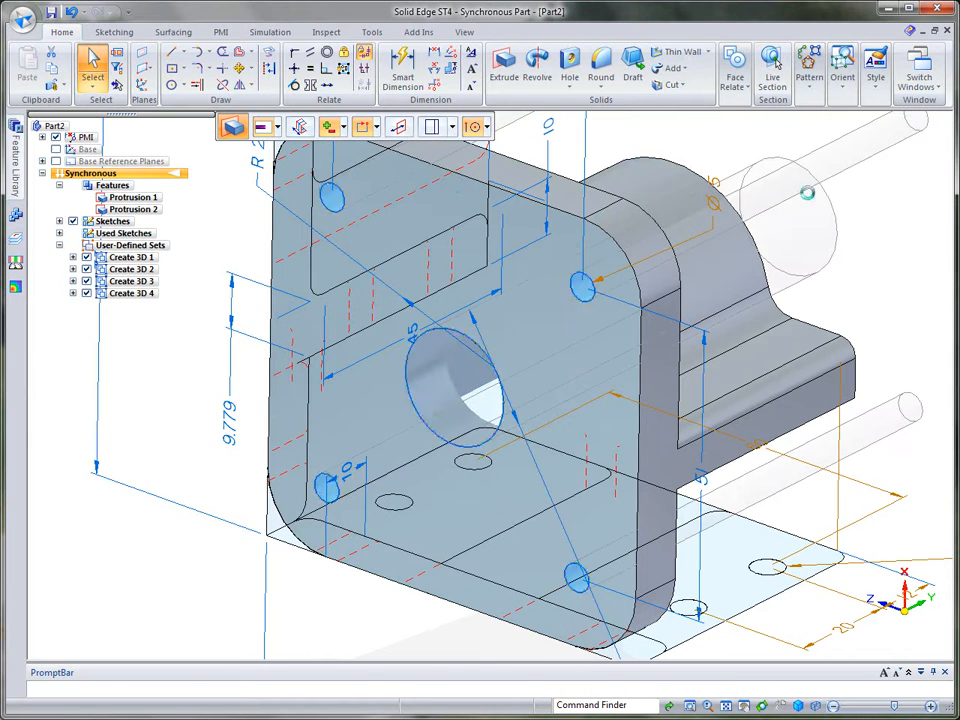
{"action": "left_click", "coordinate": [869, 278]}
- Cut the four 6 mm mounting holes through the bracket's side flanges using the circles of the left sketch
{"action": "middle_click_drag", "start_coordinate": [868, 197], "coordinate": [838, 232]}
{"action": "middle_click_drag", "start_coordinate": [760, 474], "coordinate": [490, 461]}
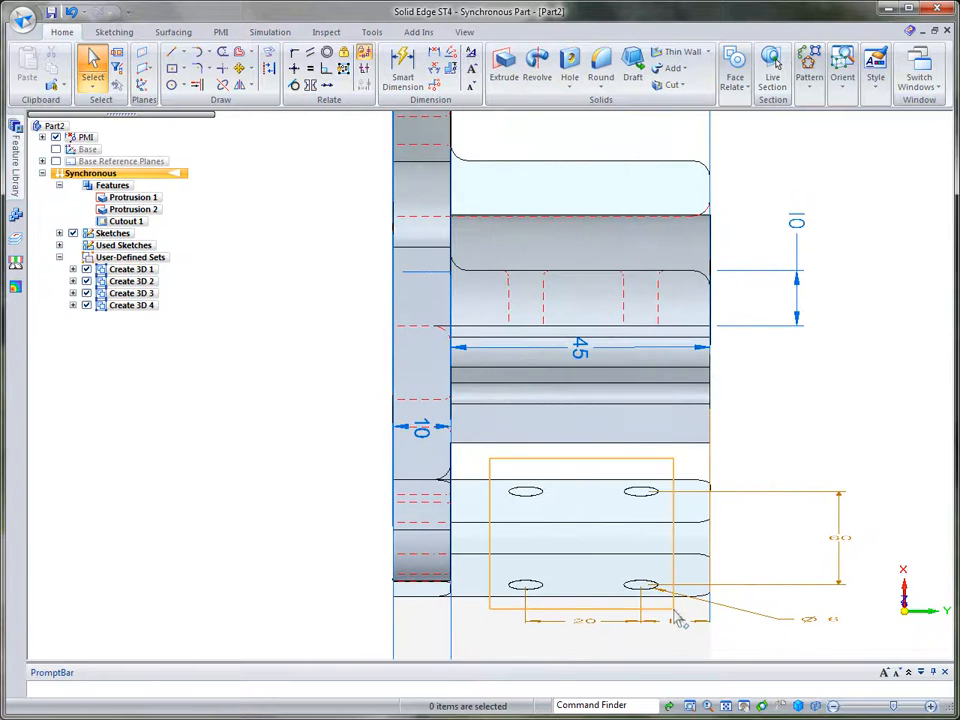
{"action": "left_click_drag", "start_coordinate": [686, 645], "coordinate": [686, 645]}
{"action": "middle_click_drag", "start_coordinate": [814, 326], "coordinate": [686, 487]}
{"action": "left_click", "coordinate": [630, 470]}
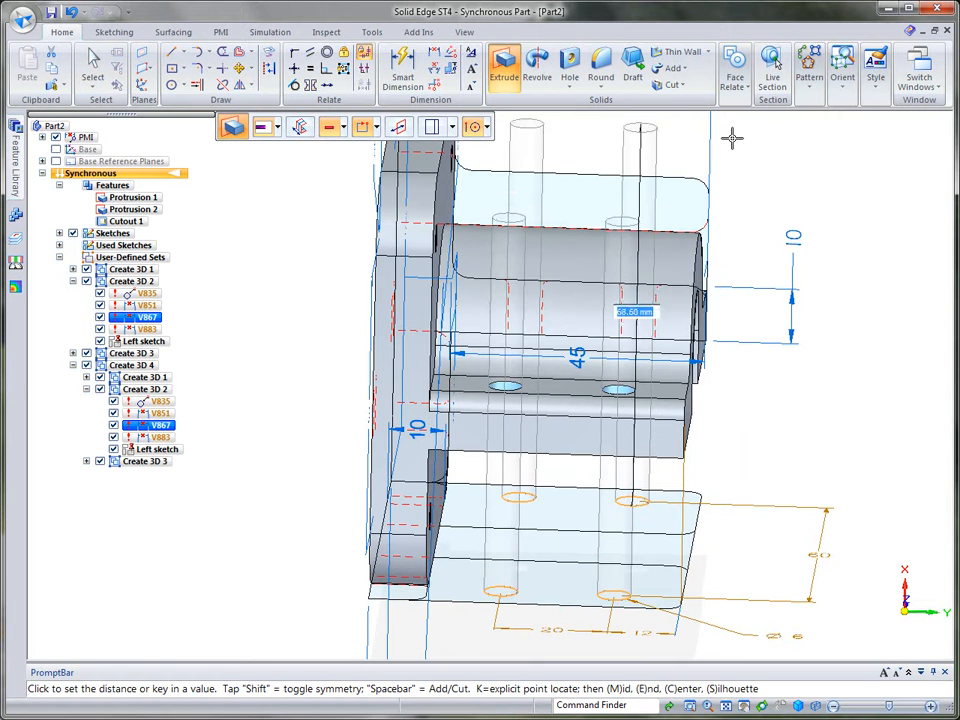
{"action": "left_click", "coordinate": [730, 137]}
- Round the edges of the plate and arched bracket, including the junction between them
{"action": "middle_click_drag", "start_coordinate": [823, 186], "coordinate": [851, 224]}
{"action": "left_click", "coordinate": [93, 64]}
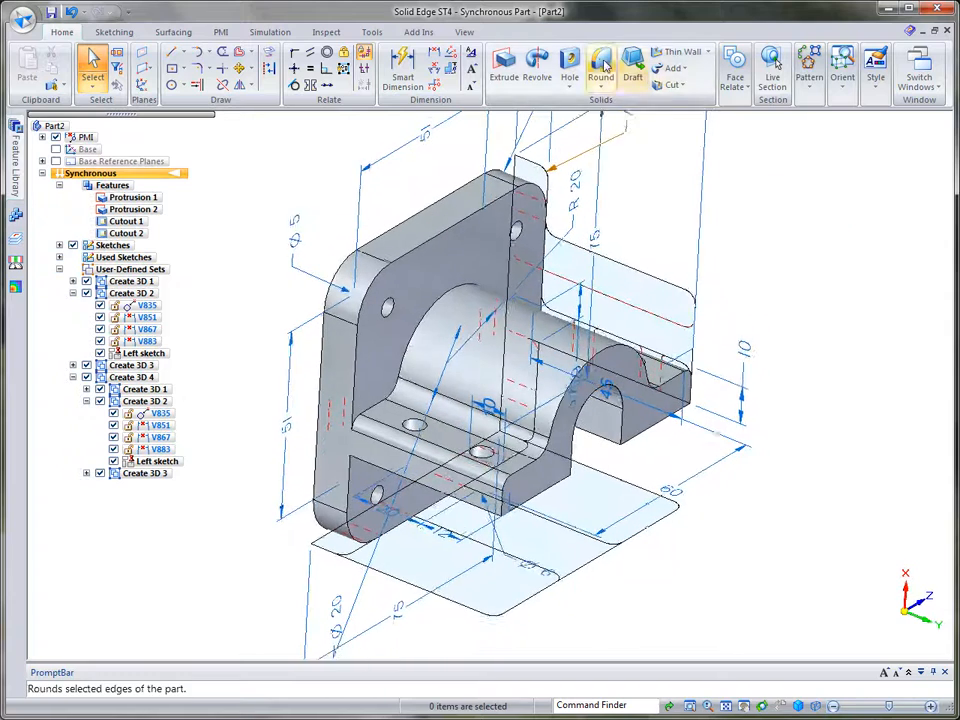
{"action": "left_click", "coordinate": [601, 66]}
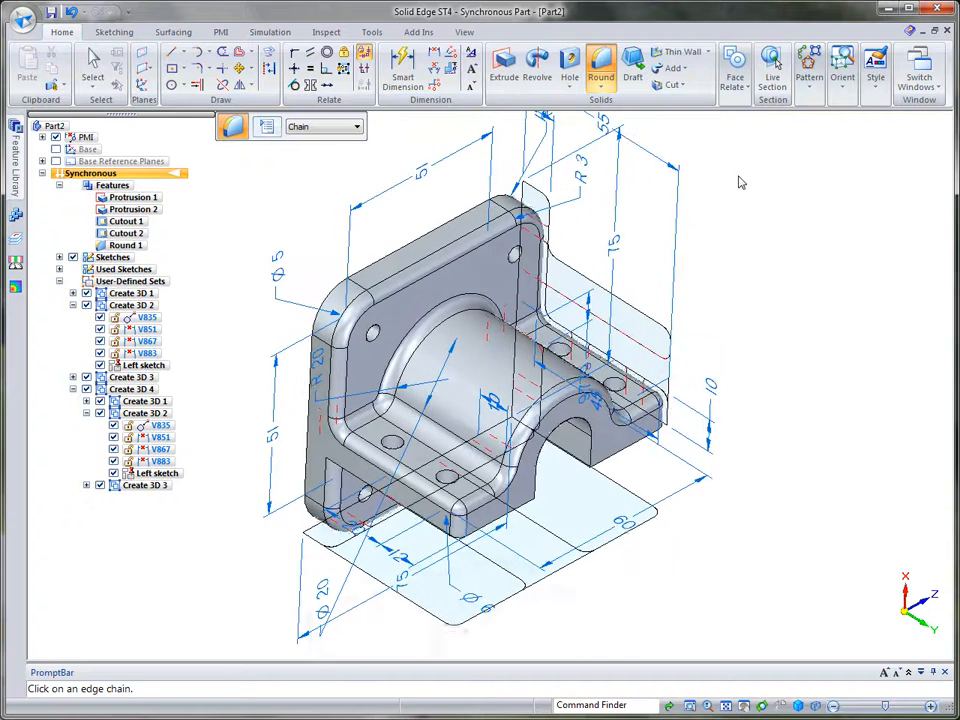
{"action": "left_click", "coordinate": [92, 60]}
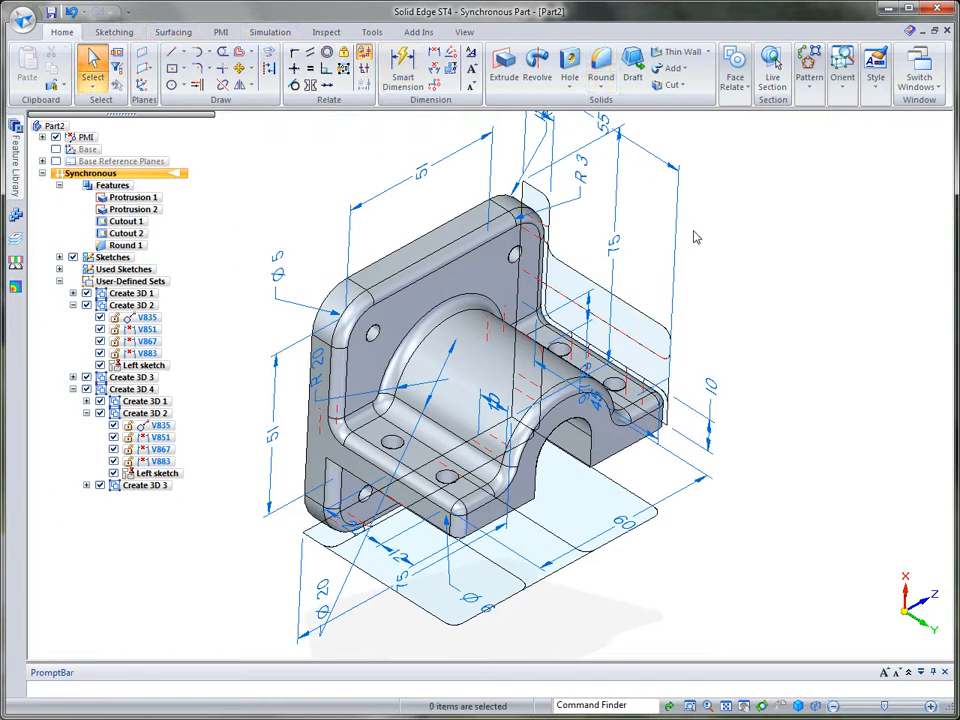
- Hide all sketches so that only the solid casting and its dimensions are displayed
{"action": "right_click", "coordinate": [698, 236]}
{"action": "mouse_move", "coordinate": [773, 376]}
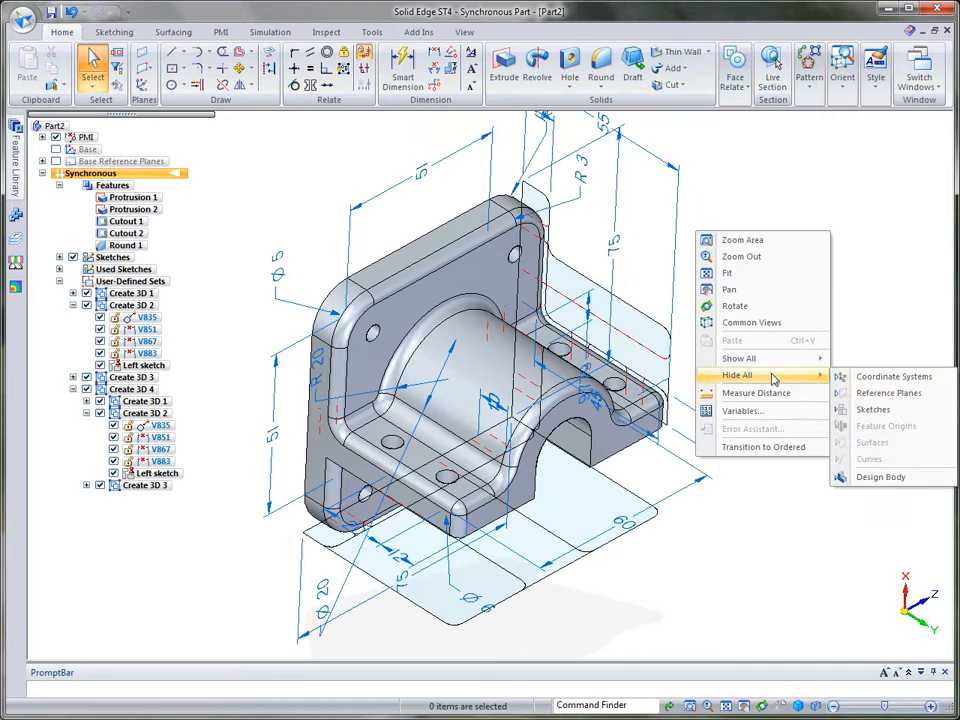
{"action": "left_click", "coordinate": [866, 410]}
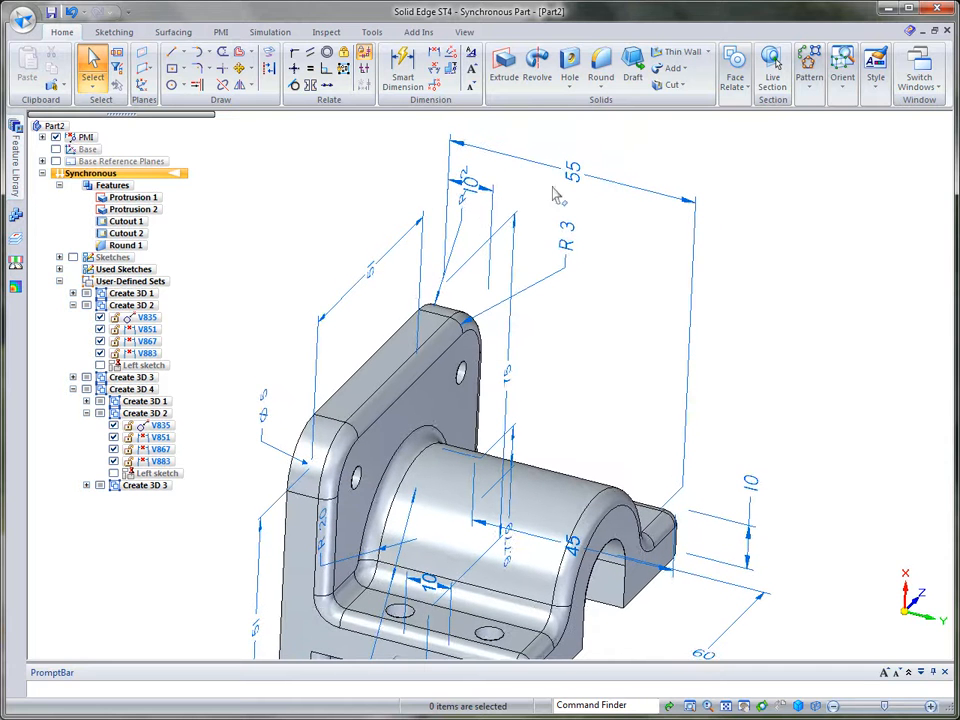
- Set the square plate's thickness dimension to 12 mm, moving the face on the arched bracket's side
{"action": "left_click", "coordinate": [481, 197]}
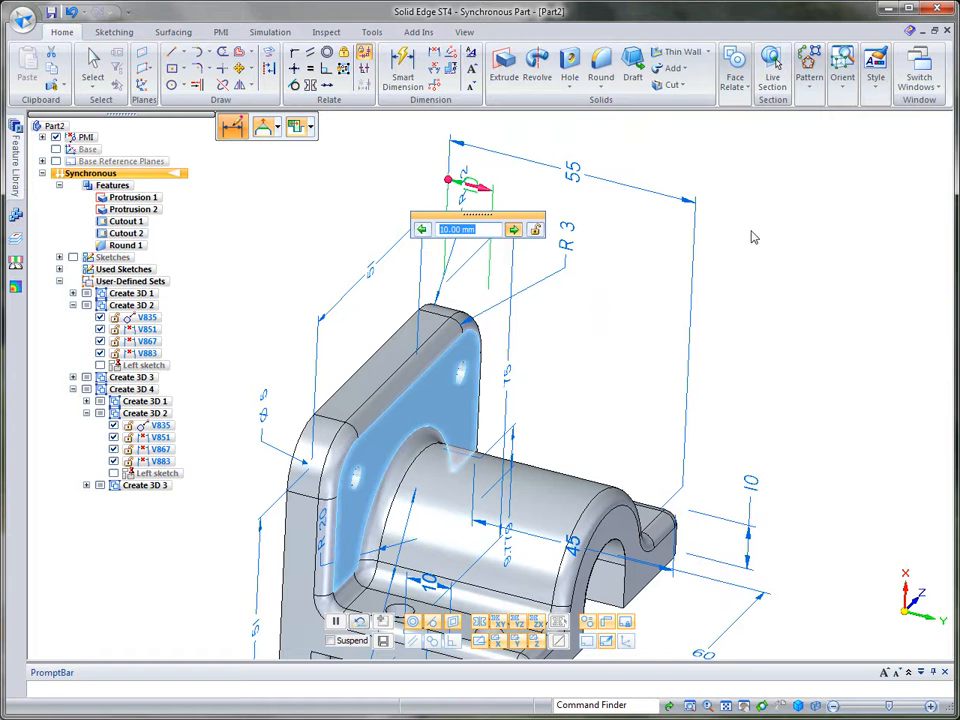
{"action": "scroll", "coordinate": [754, 237], "scroll_direction": "up", "scroll_amount": 3}
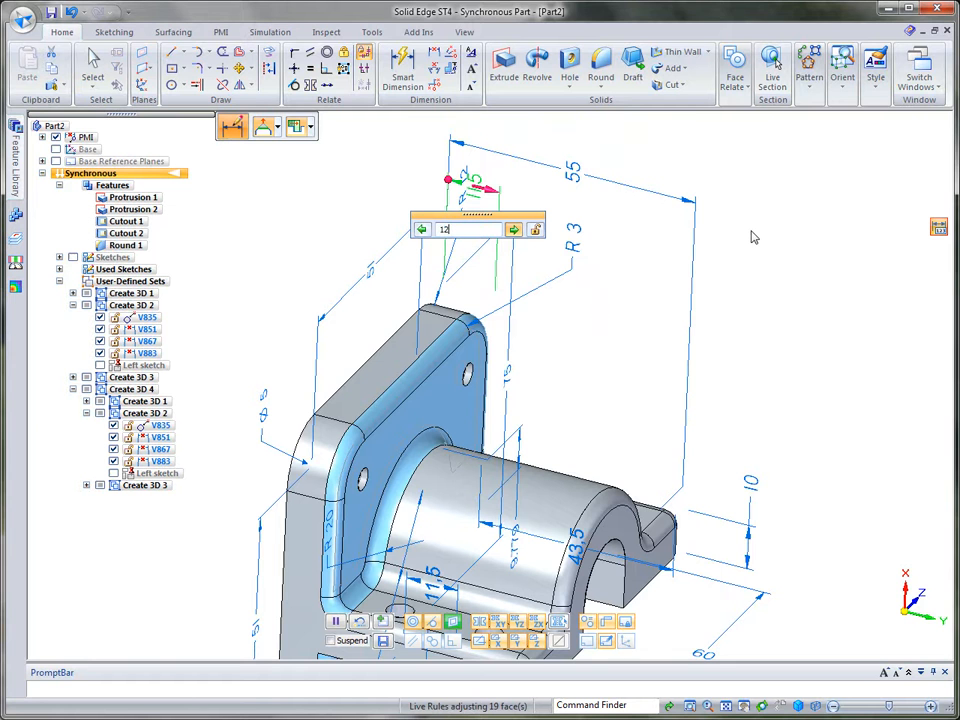
{"action": "key", "text": "Return"}
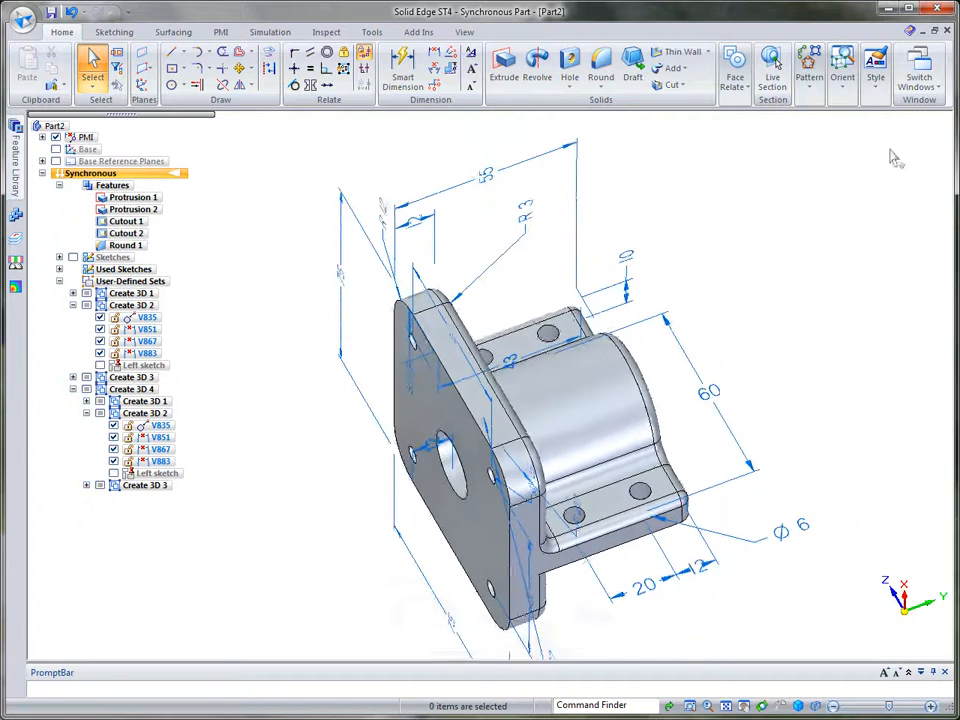
- Switch to the ASM_01_00001.asm assembly and measure the spacing between the beam's mounting holes on opposite sides of the shaft
{"action": "left_click", "coordinate": [925, 84]}
{"action": "left_click", "coordinate": [866, 162]}
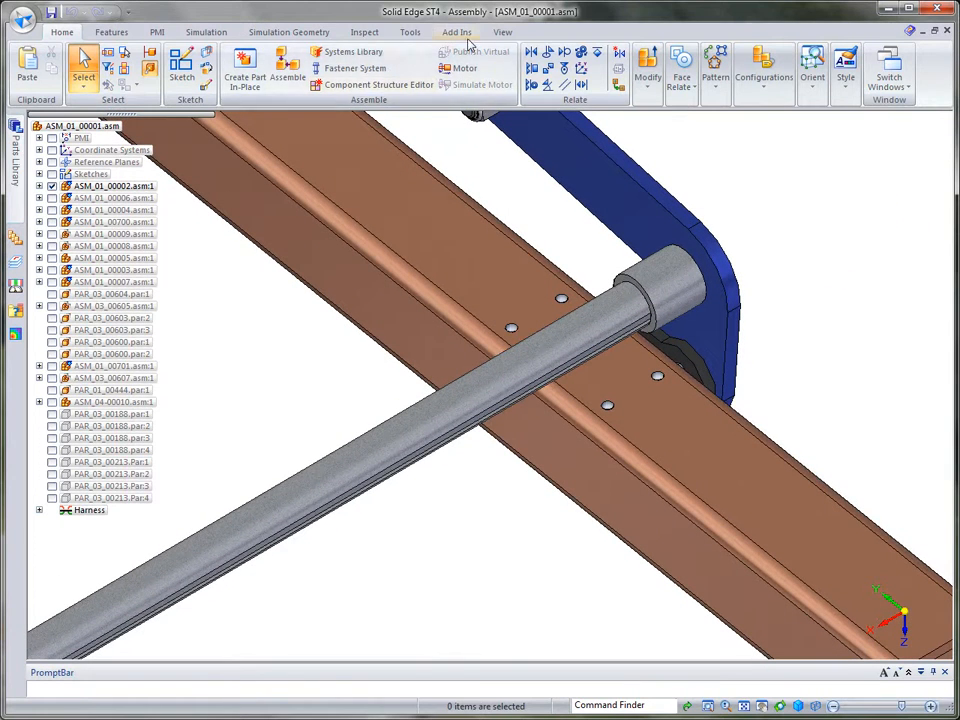
{"action": "left_click", "coordinate": [372, 32]}
{"action": "left_click", "coordinate": [36, 72]}
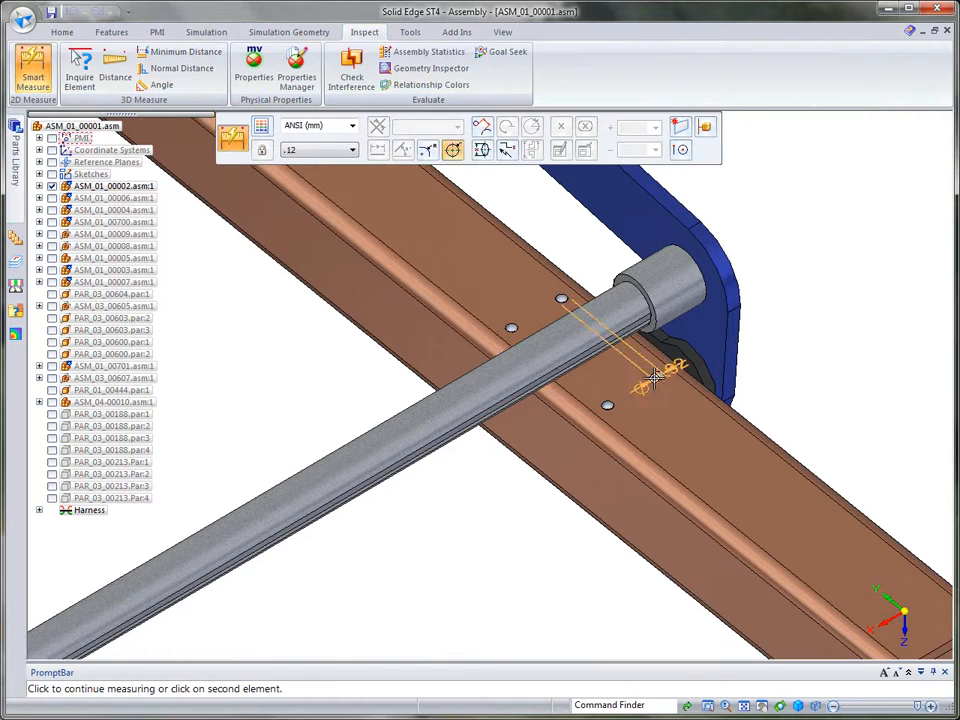
{"action": "left_click", "coordinate": [681, 270]}
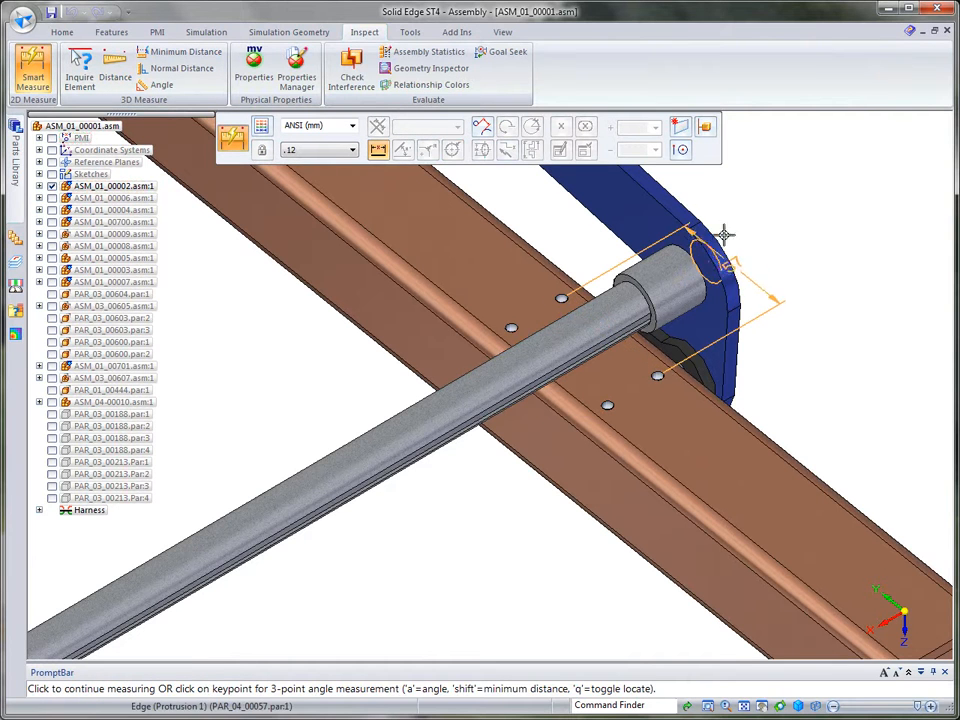
{"action": "left_click", "coordinate": [643, 228]}
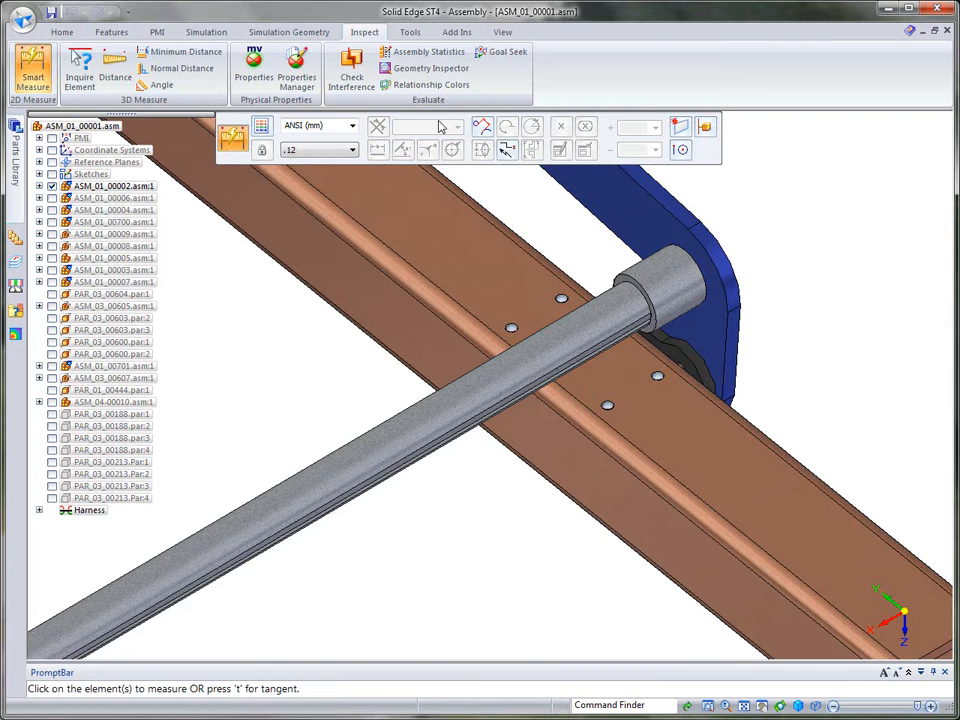
- End measuring, return to the Part2 casting and set the spacing between the mounting holes of its two flanges to 57 mm
{"action": "left_click", "coordinate": [62, 33]}
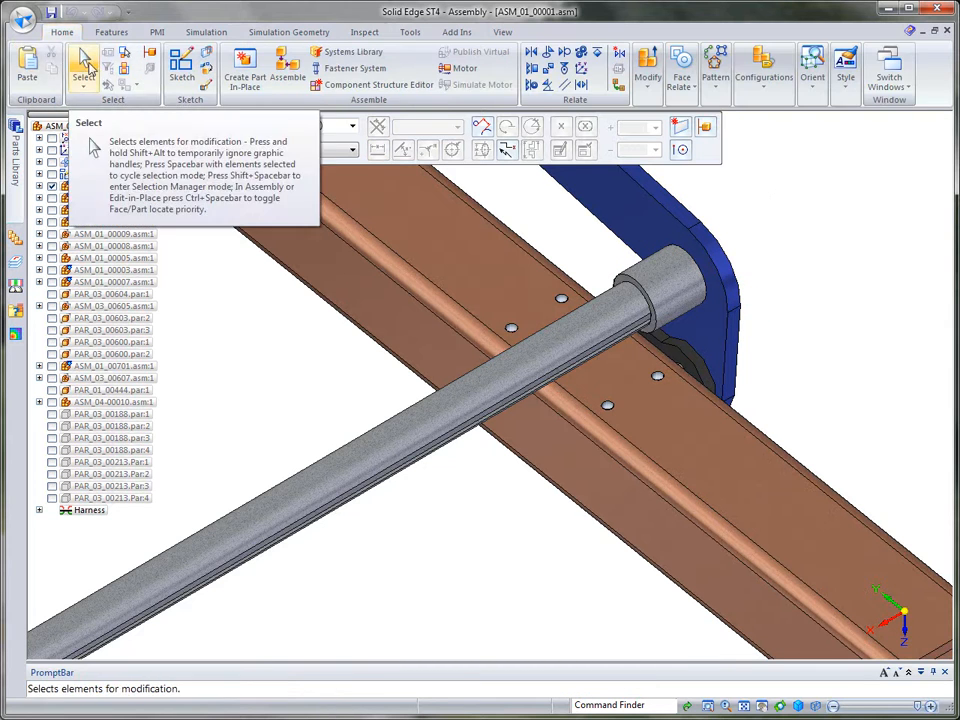
{"action": "left_click", "coordinate": [86, 64]}
{"action": "left_click", "coordinate": [889, 78]}
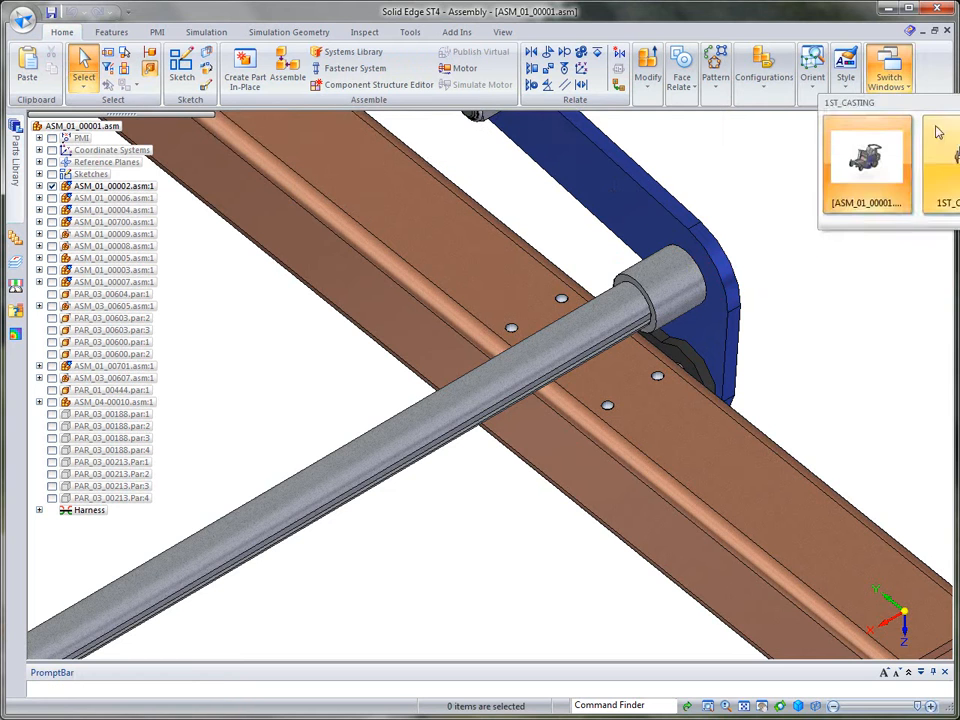
{"action": "left_click", "coordinate": [932, 160]}
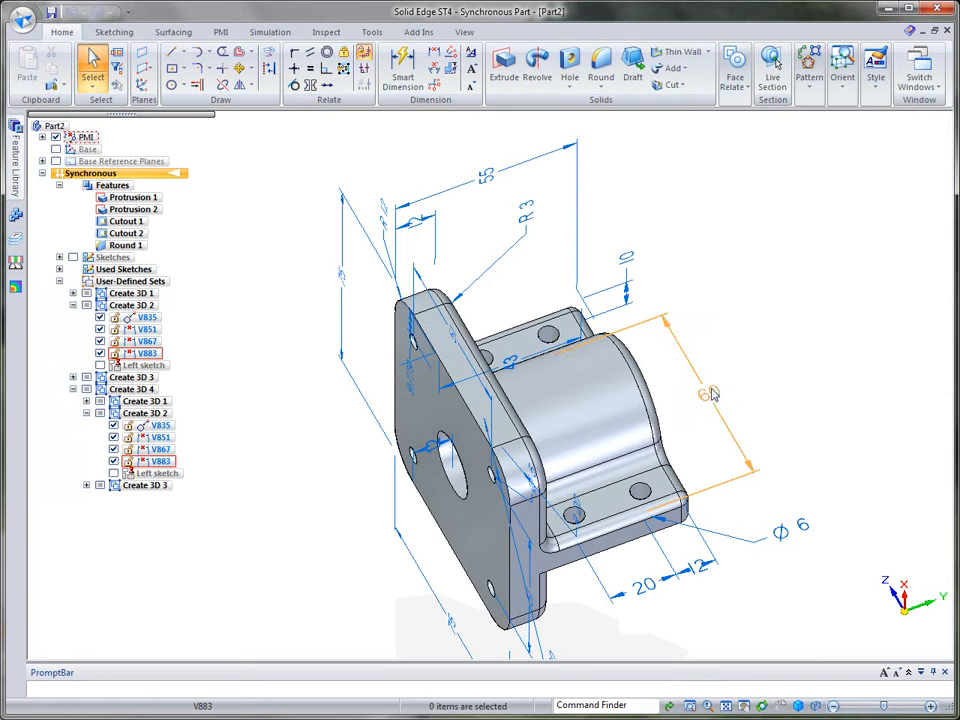
{"action": "left_click", "coordinate": [711, 394]}
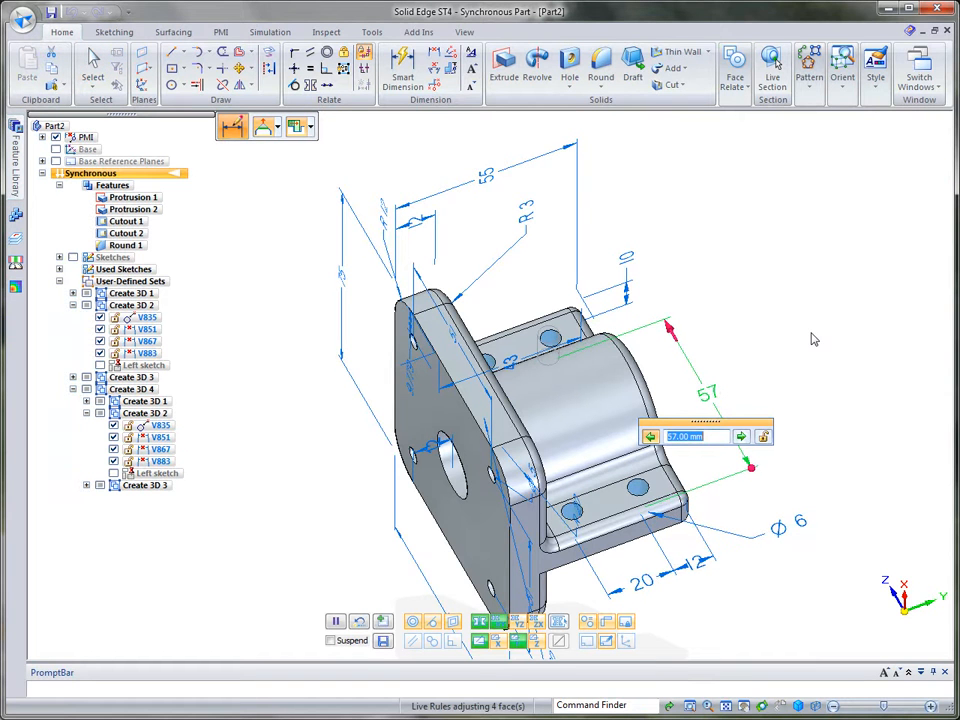
{"action": "left_click", "coordinate": [812, 339]}
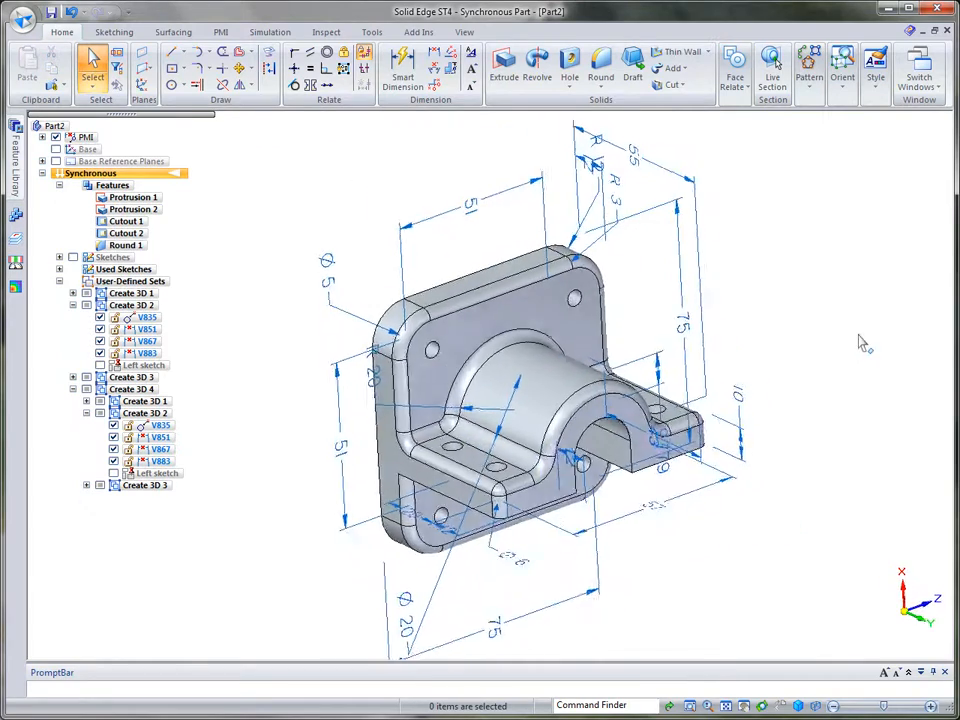
- Save the casting as PAR_01_00807.par in the working folder
{"action": "left_click", "coordinate": [51, 12]}
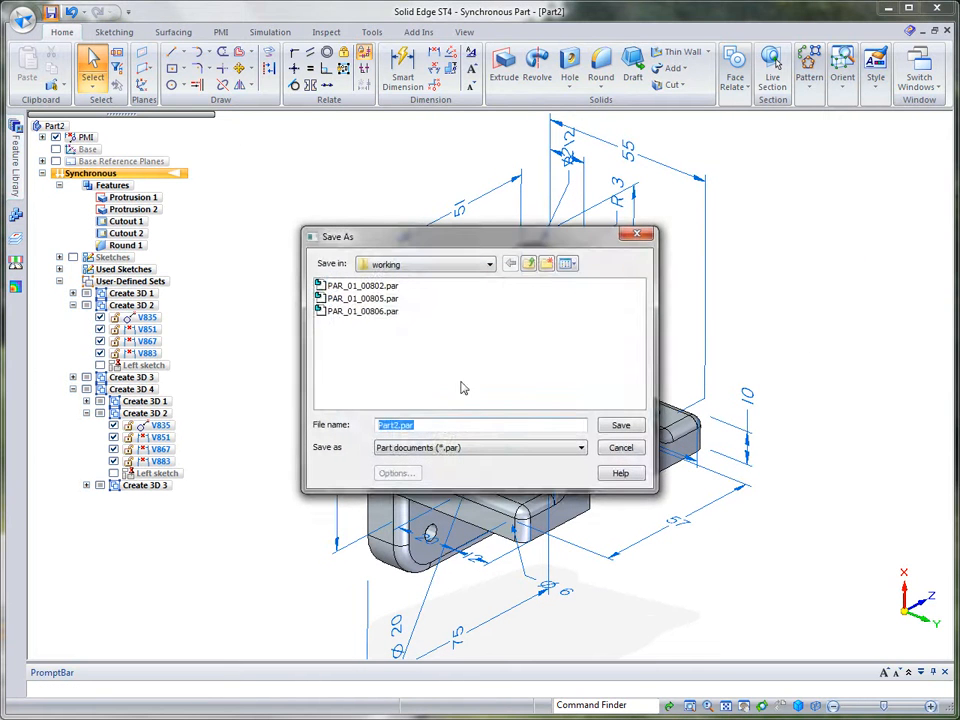
{"action": "left_click", "coordinate": [377, 312]}
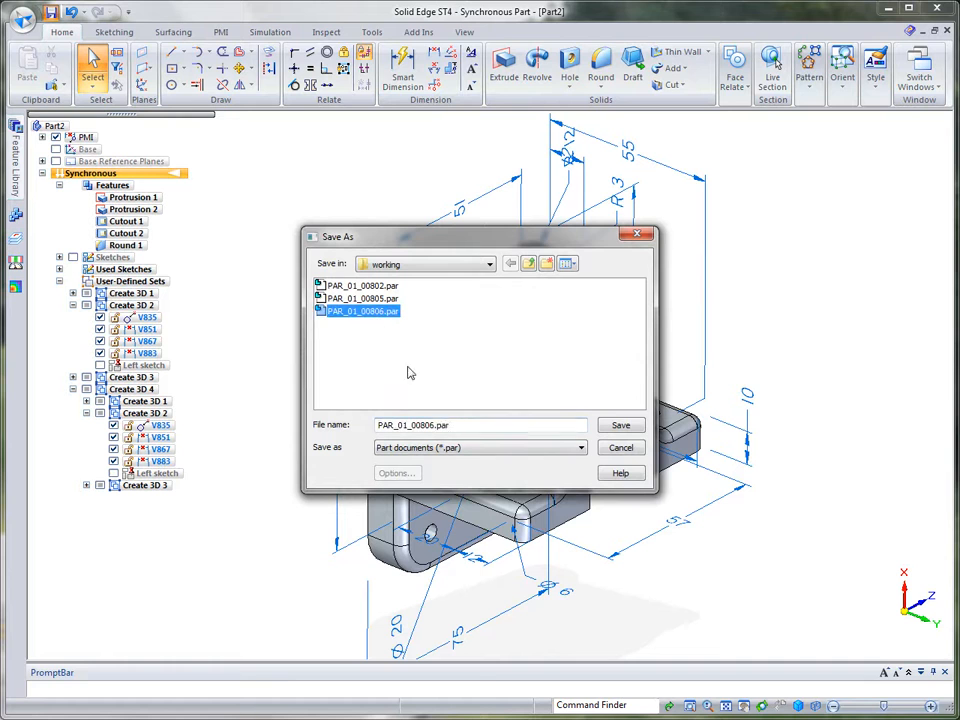
{"action": "left_click", "coordinate": [433, 425]}
{"action": "key", "text": "BackSpace"}
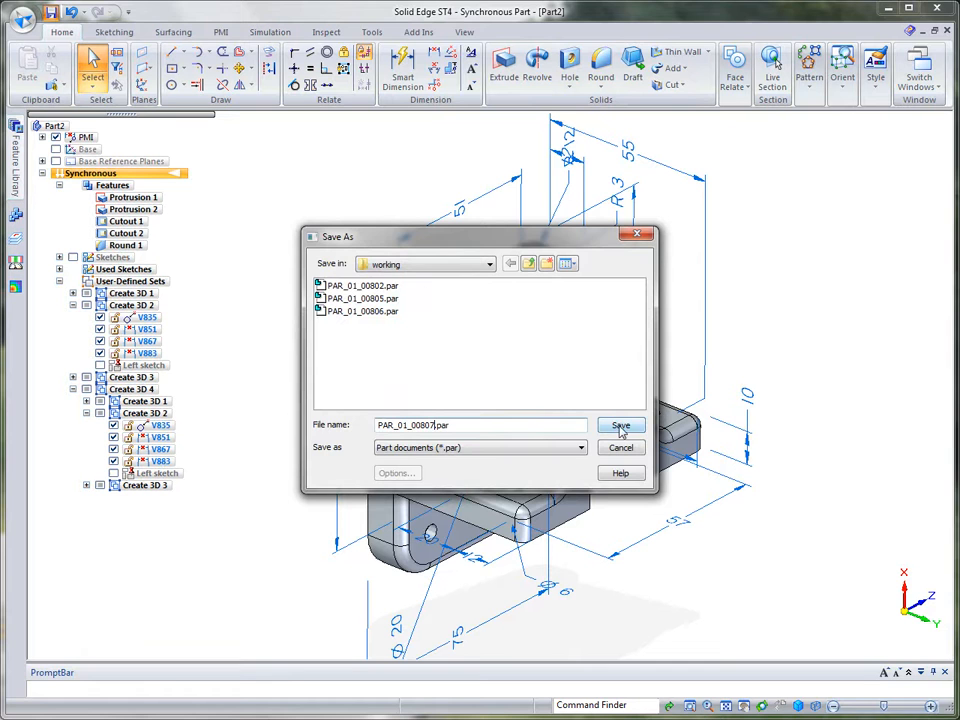
{"action": "left_click", "coordinate": [621, 426]}
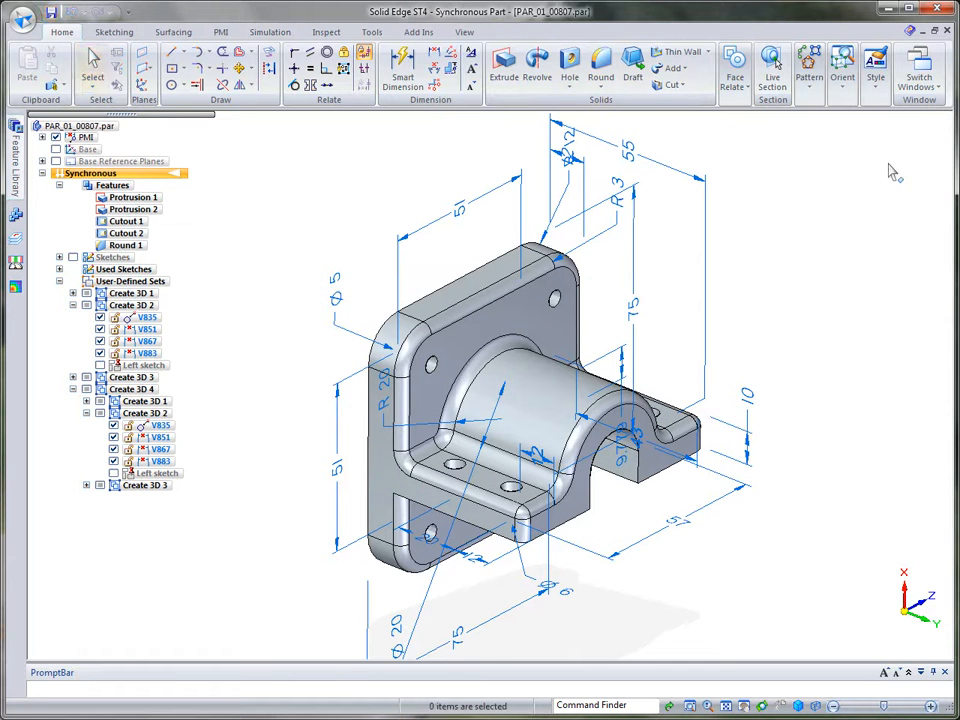
- Switch to the ASM_01_00001.asm assembly and insert PAR_01_00807.par from the open documents near the shaft
{"action": "left_click", "coordinate": [918, 77]}
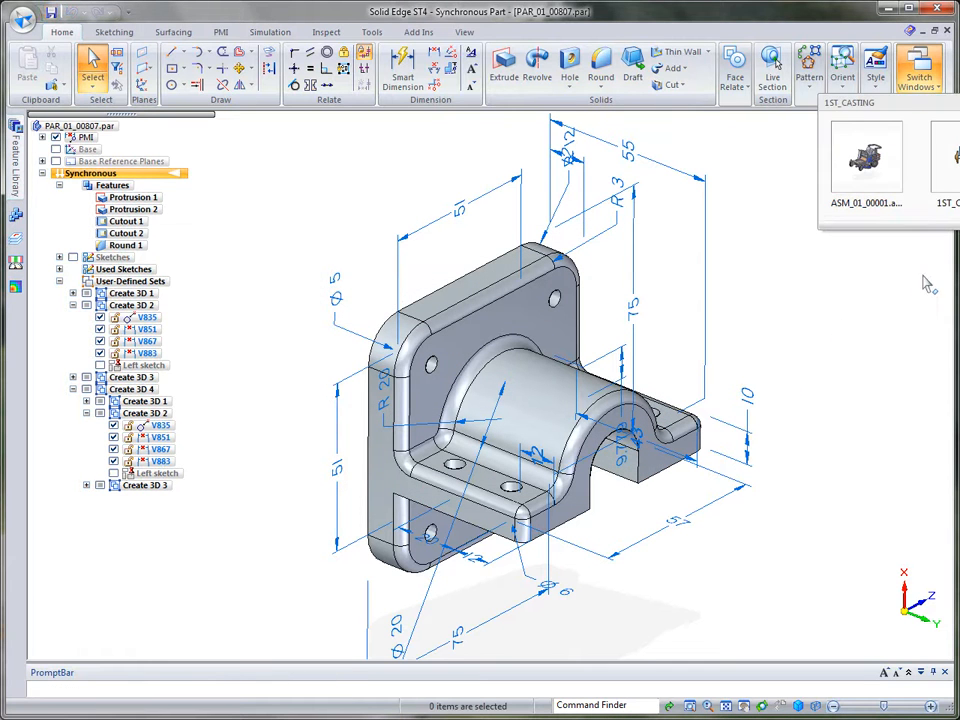
{"action": "left_click", "coordinate": [866, 160]}
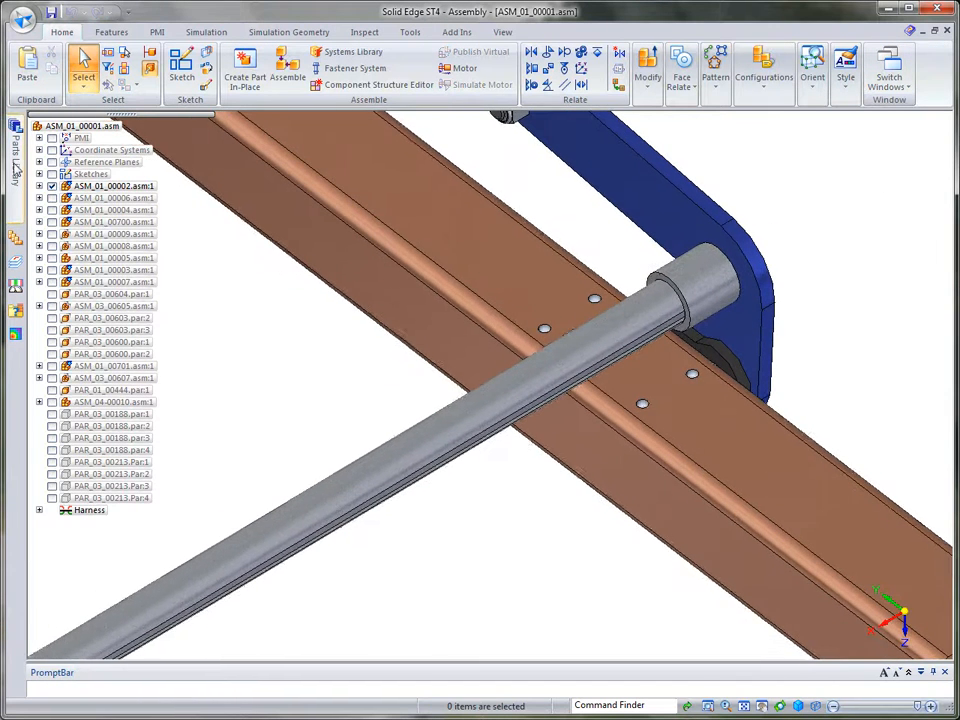
{"action": "left_click", "coordinate": [16, 165]}
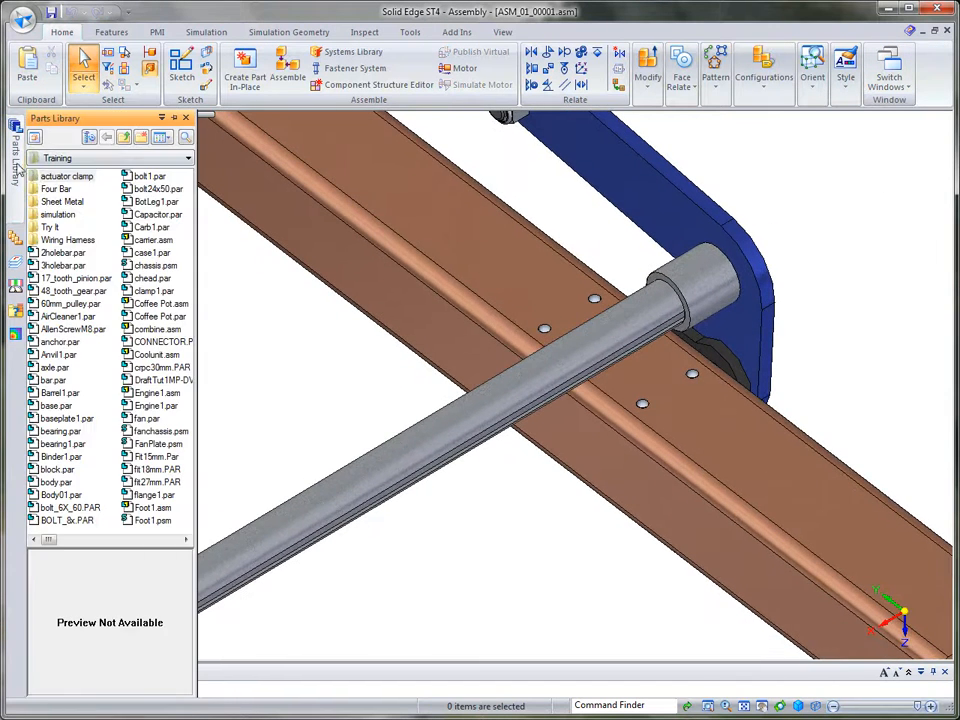
{"action": "left_click", "coordinate": [188, 160]}
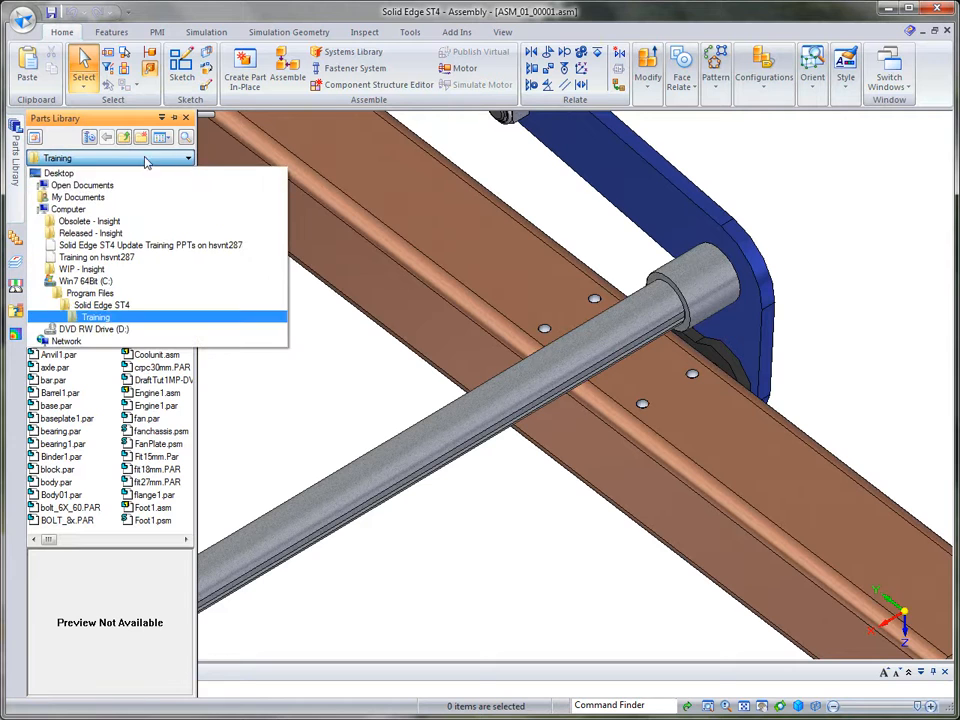
{"action": "left_click", "coordinate": [82, 187]}
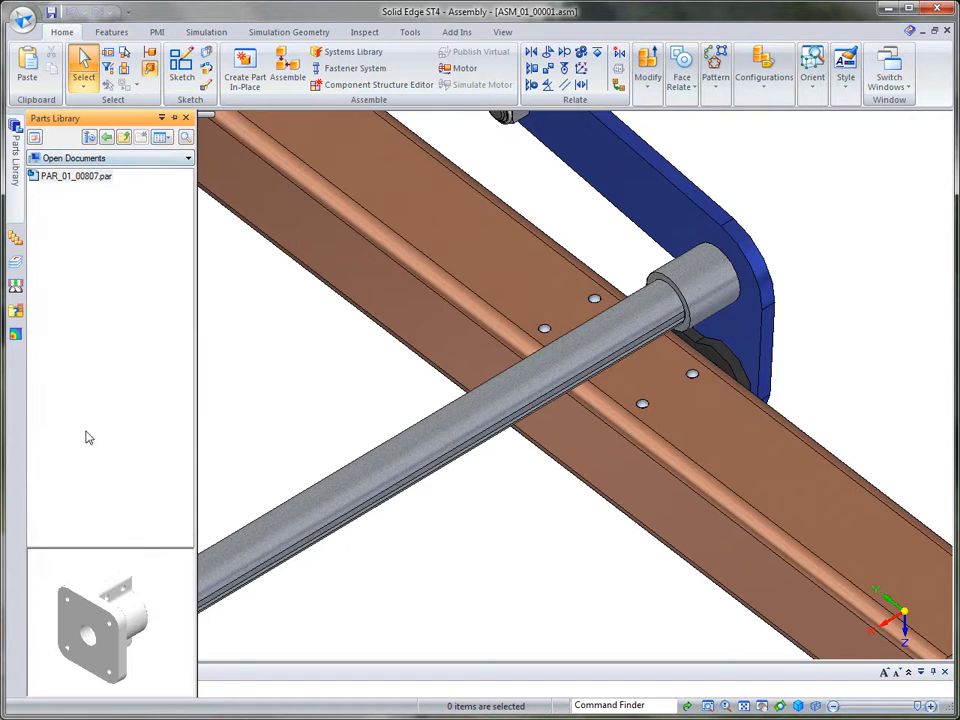
{"action": "left_click", "coordinate": [66, 178]}
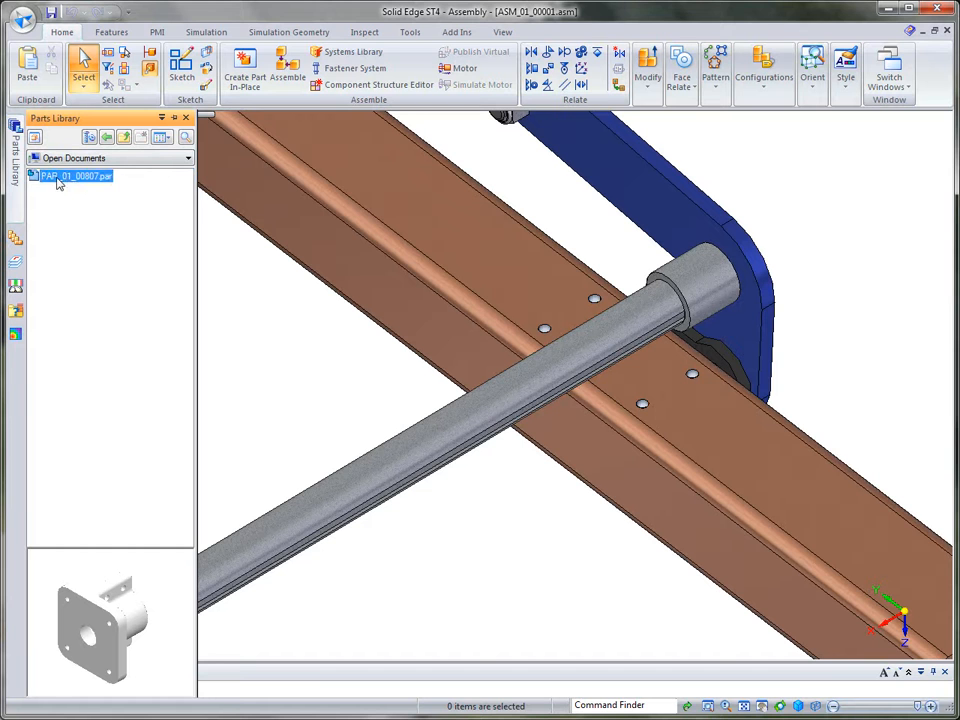
{"action": "left_click_drag", "start_coordinate": [38, 178], "coordinate": [472, 520]}
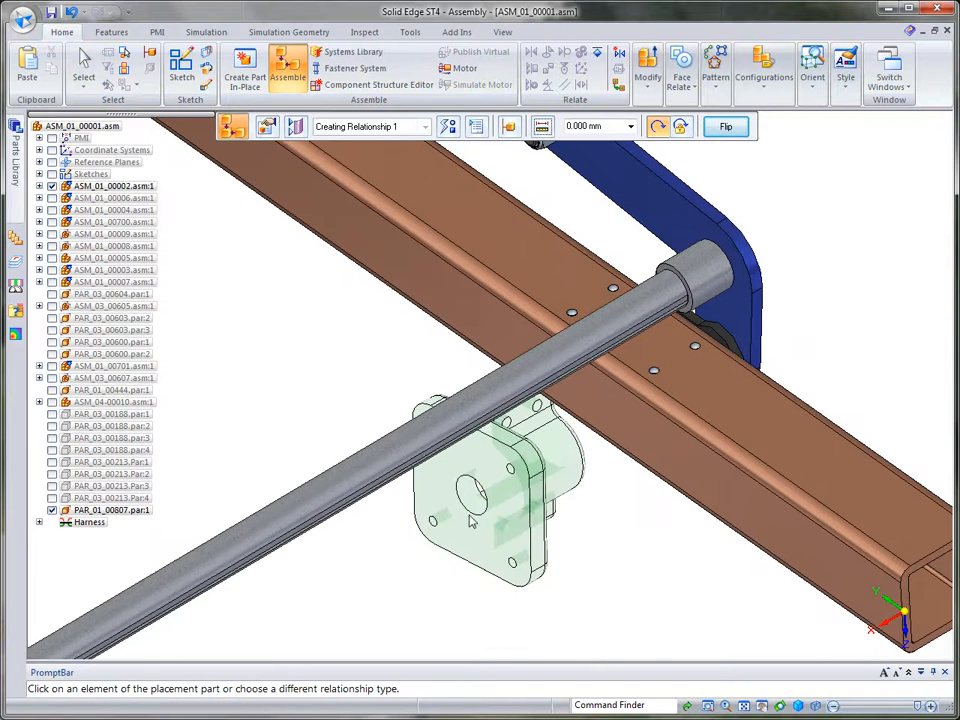
- Align the casting's central bore with the shaft and mate the flange's underside to the beam's upper face
{"action": "left_click", "coordinate": [470, 502]}
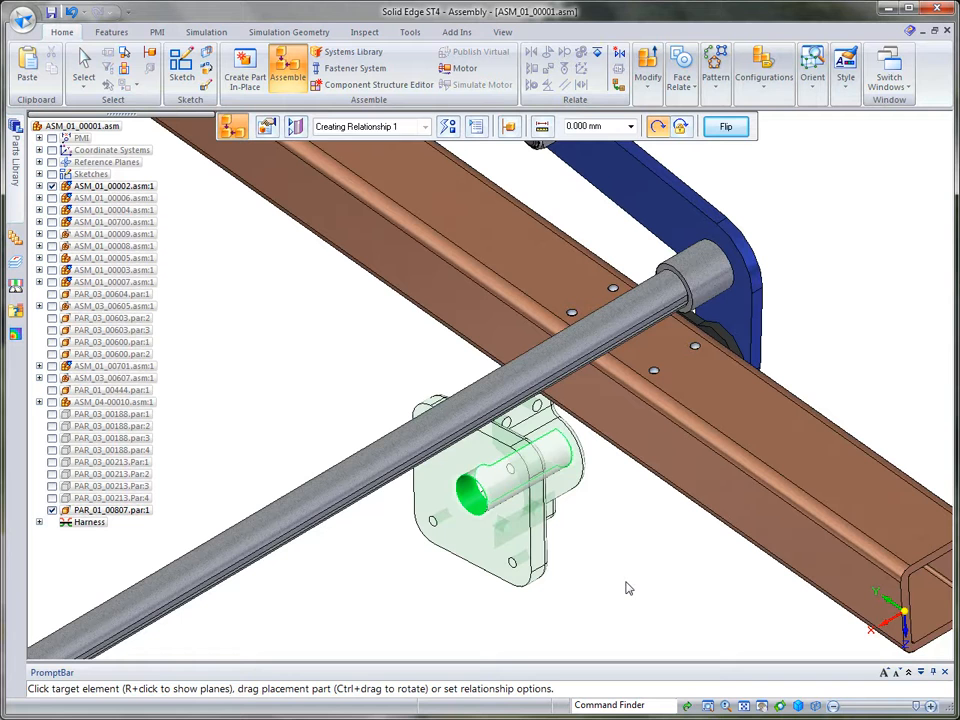
{"action": "left_click", "coordinate": [512, 381]}
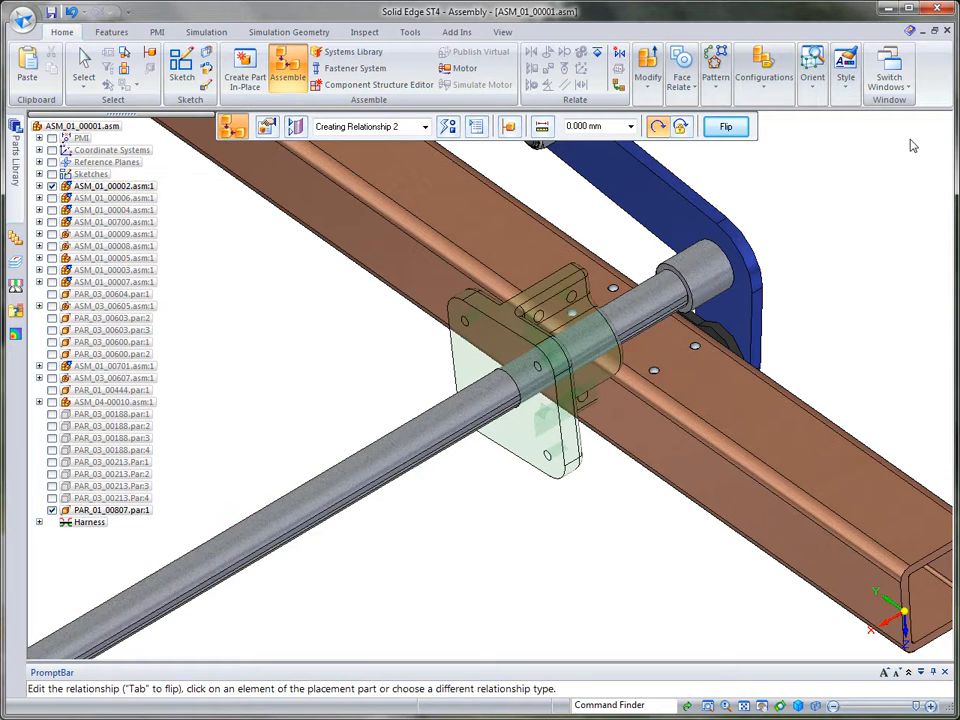
{"action": "right_click", "coordinate": [555, 287]}
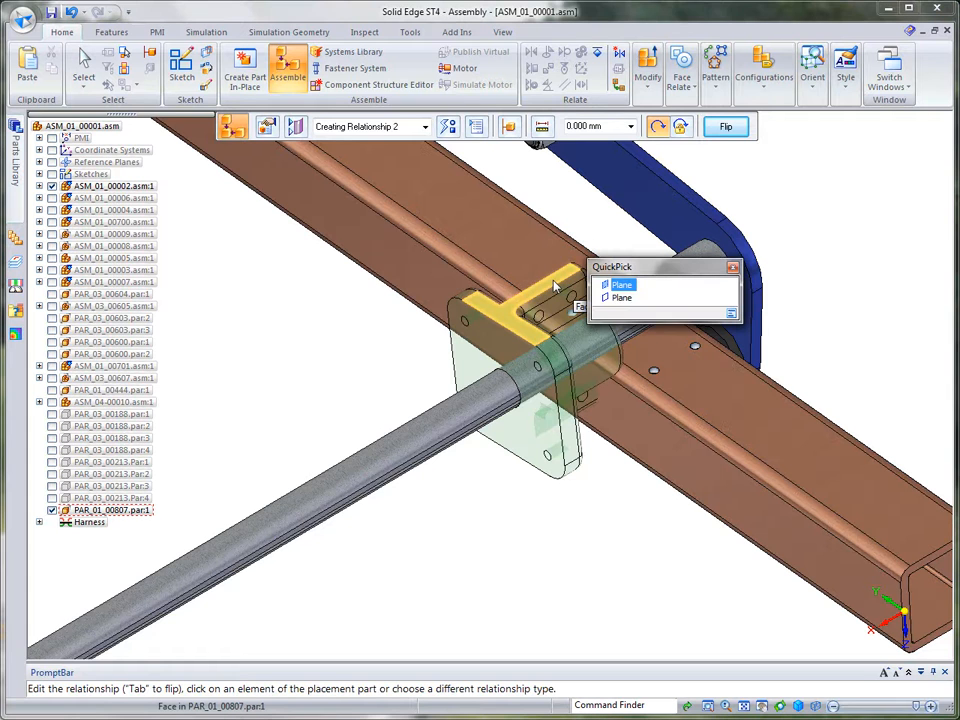
{"action": "left_click", "coordinate": [620, 298]}
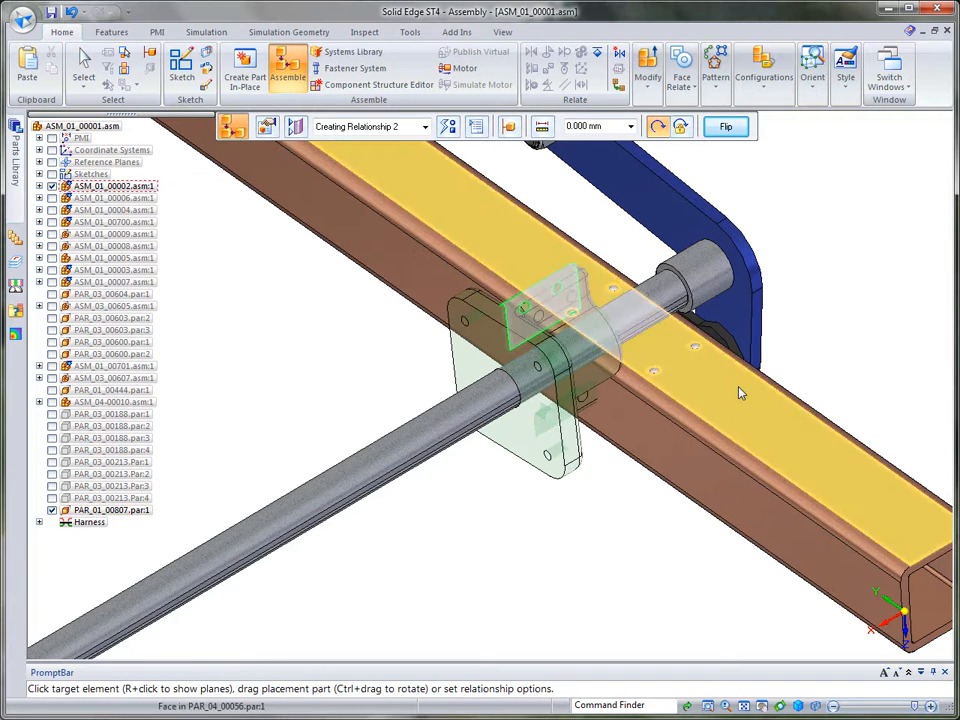
{"action": "left_click", "coordinate": [729, 392]}
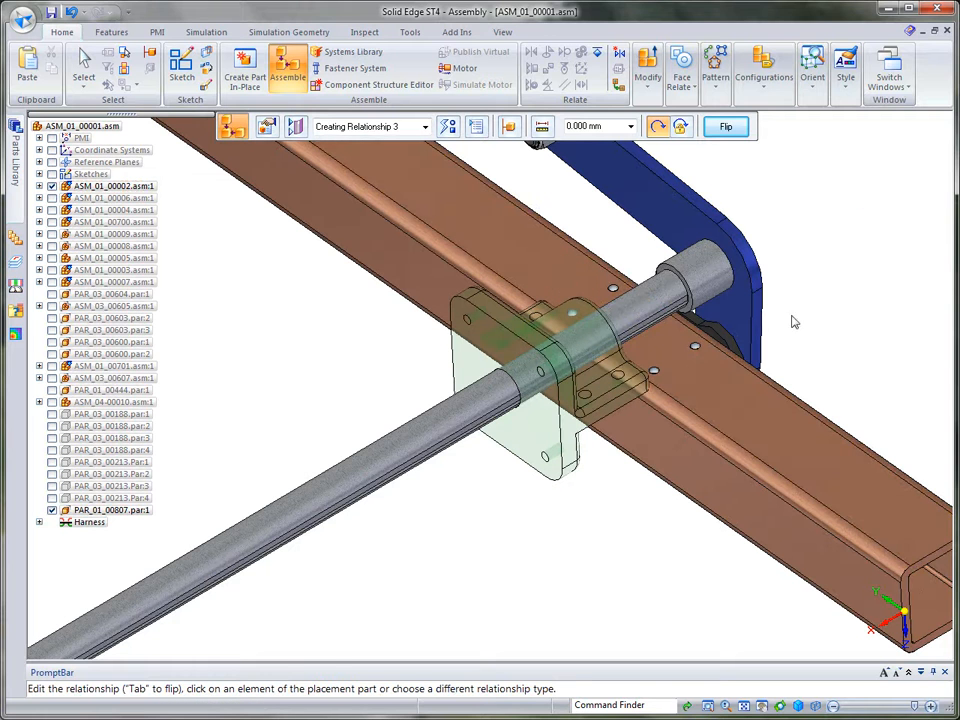
- Align the flange mounting hole nearest the plate with the matching beam hole to fully position the casting
{"action": "right_click", "coordinate": [590, 405]}
{"action": "left_click", "coordinate": [654, 424]}
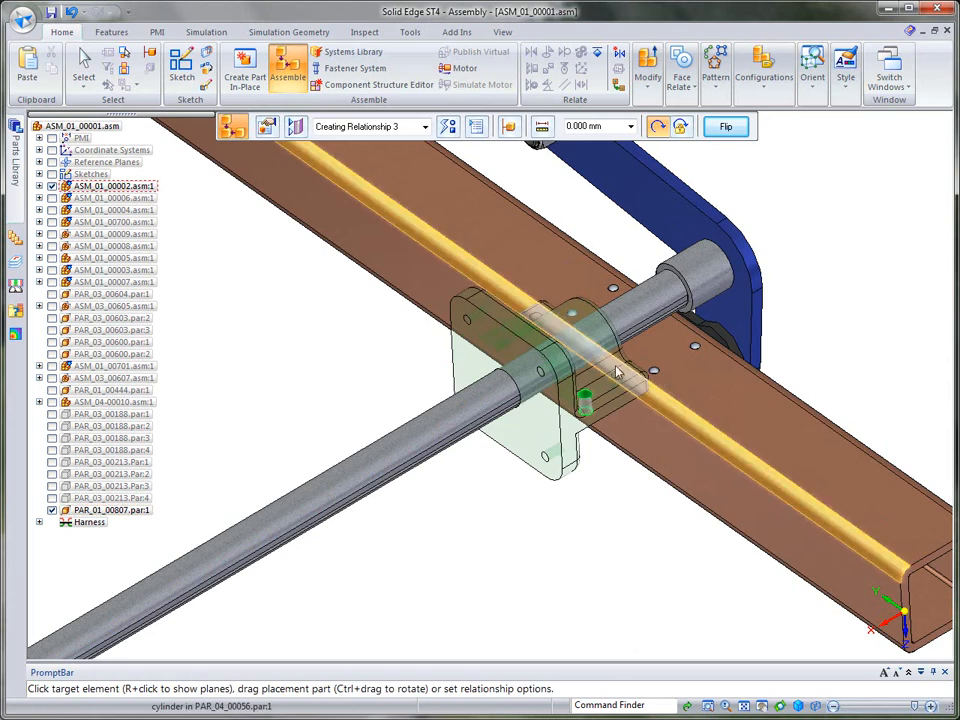
{"action": "left_click", "coordinate": [652, 374]}
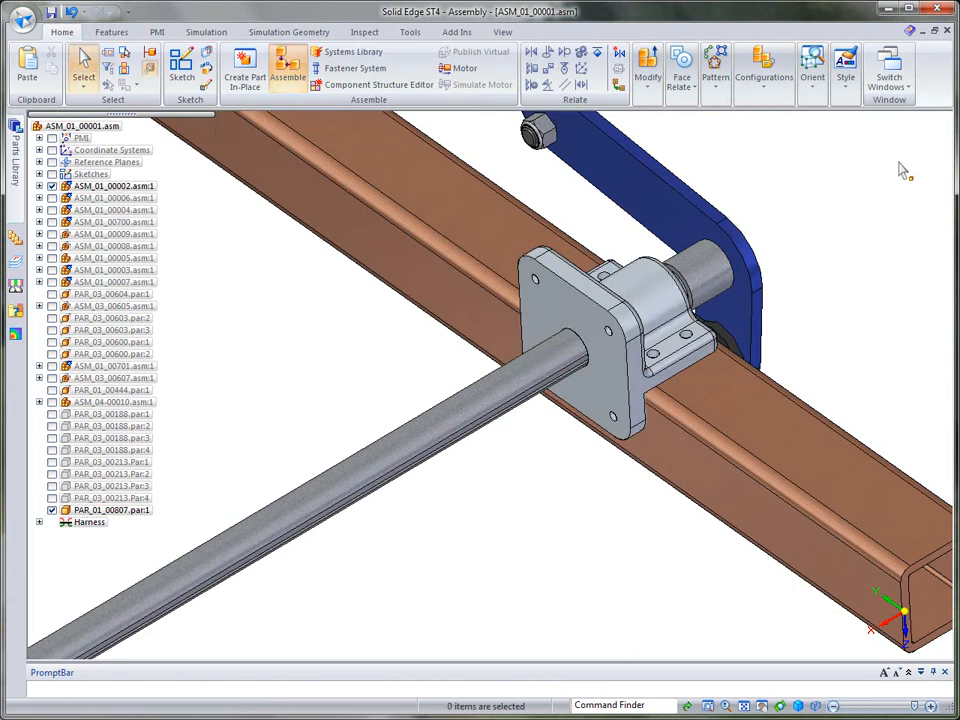
- Display the assembly in wireframe, looking straight down on the casting's flange and the beam holes beneath it
{"action": "middle_click_drag", "start_coordinate": [896, 160], "coordinate": [857, 168]}
{"action": "scroll", "coordinate": [866, 176], "scroll_direction": "up", "scroll_amount": 4}
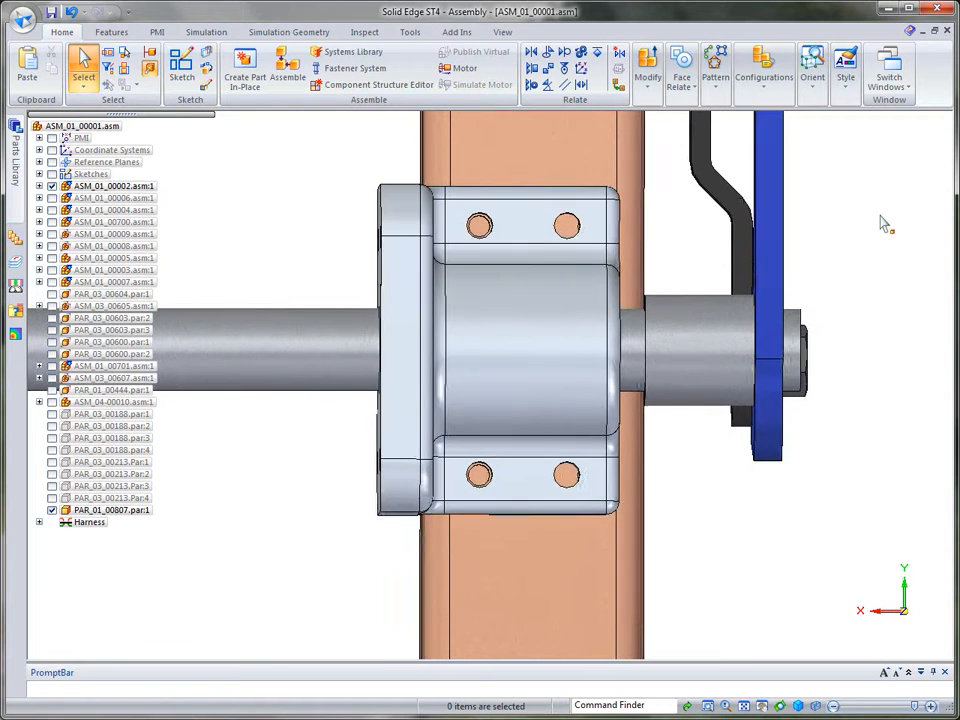
{"action": "left_click", "coordinate": [816, 704]}
{"action": "left_click", "coordinate": [814, 702]}
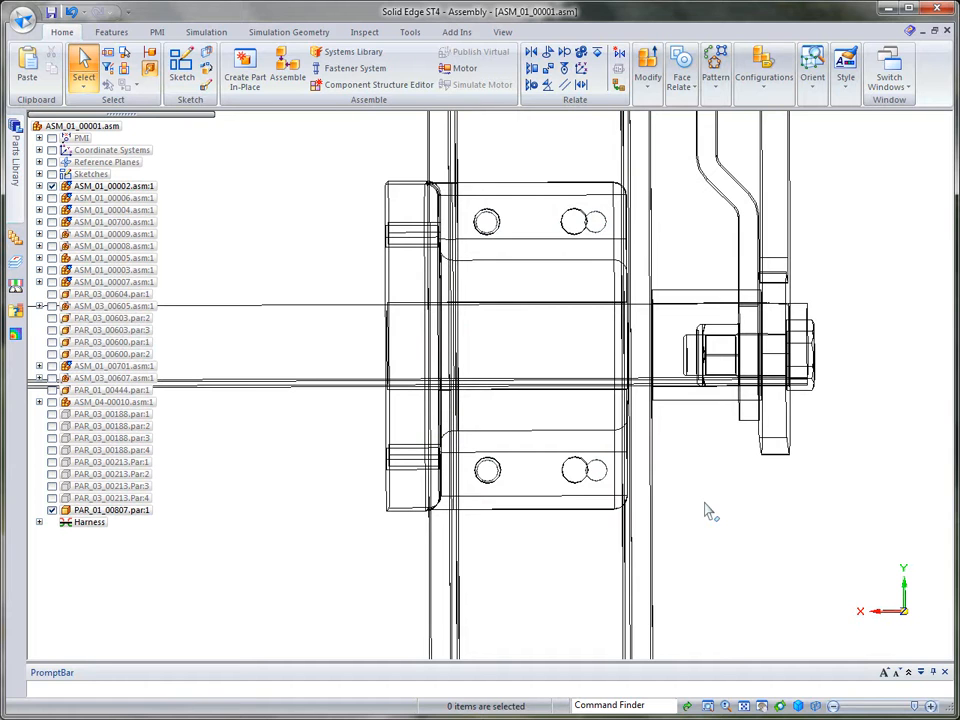
- Move the casting's outer end faces and outer pair of mounting holes so the holes centre on the matching beam holes
{"action": "left_click_drag", "start_coordinate": [721, 533], "coordinate": [555, 157]}
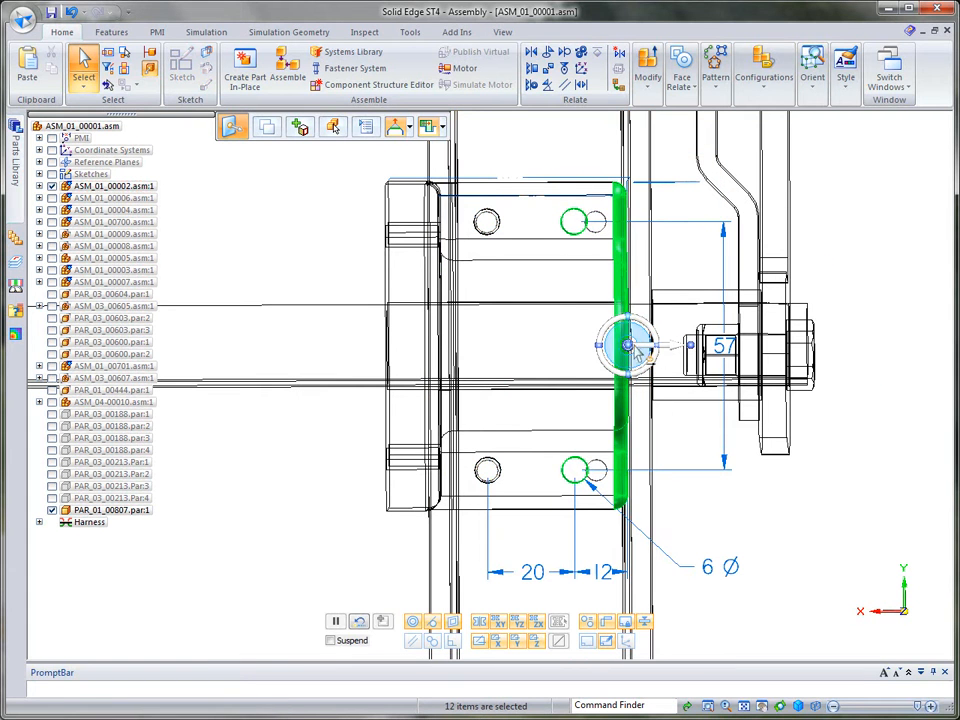
{"action": "left_click_drag", "start_coordinate": [627, 347], "coordinate": [575, 222]}
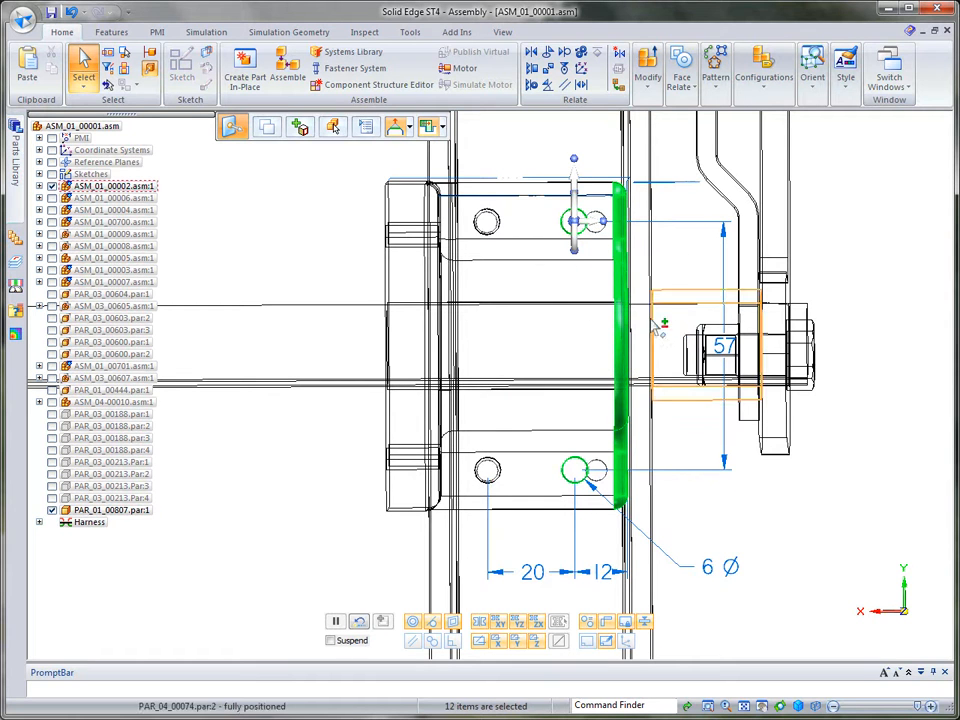
{"action": "left_click", "coordinate": [595, 226]}
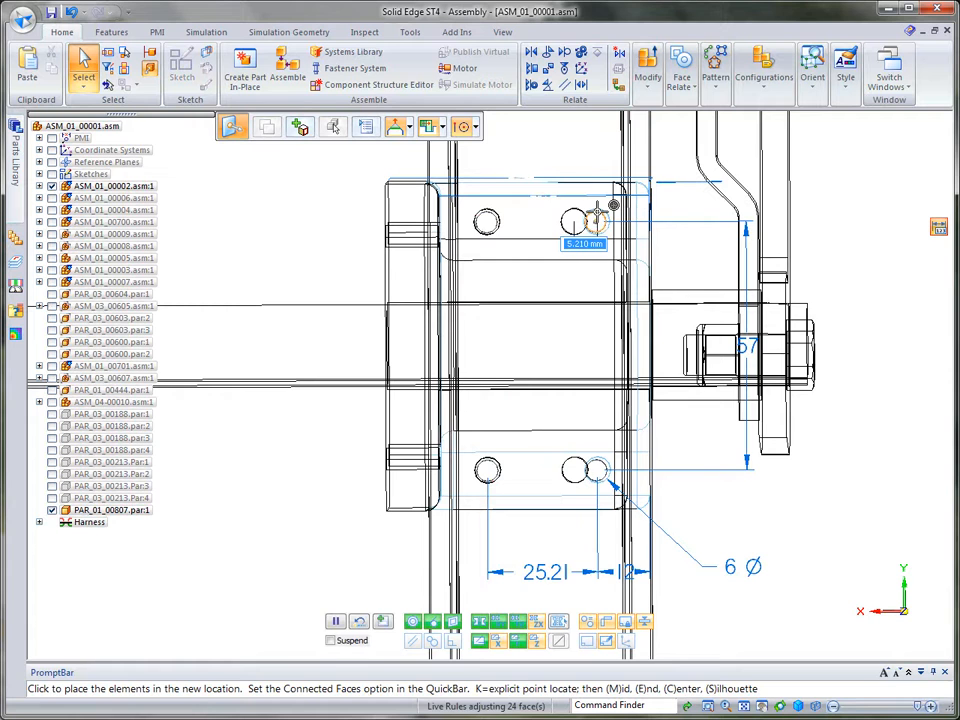
{"action": "left_click", "coordinate": [604, 208]}
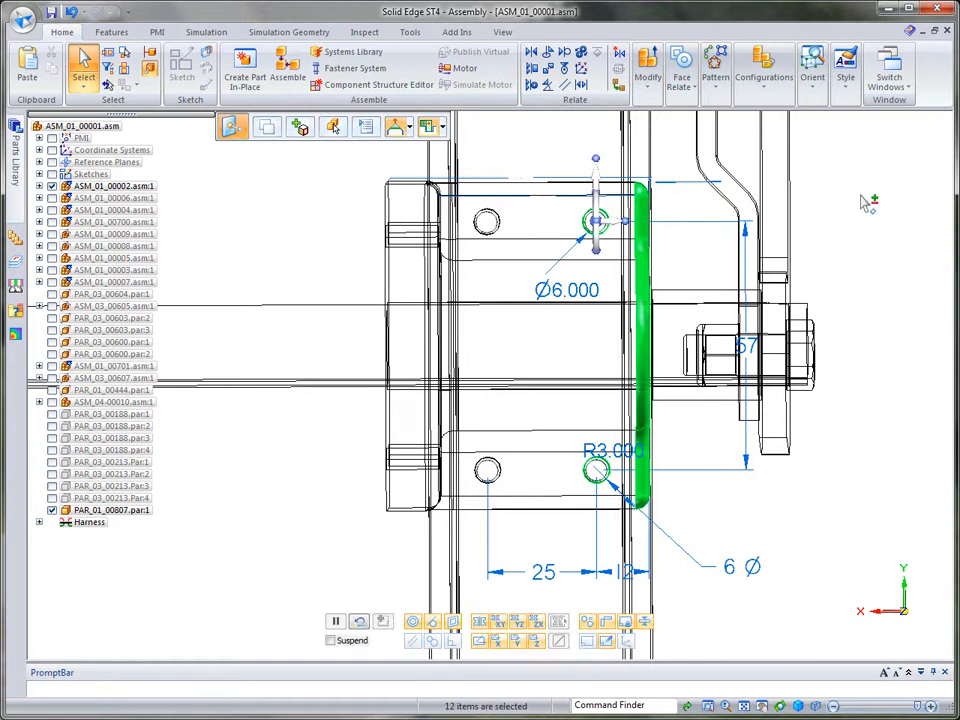
{"action": "key", "text": "Escape"}
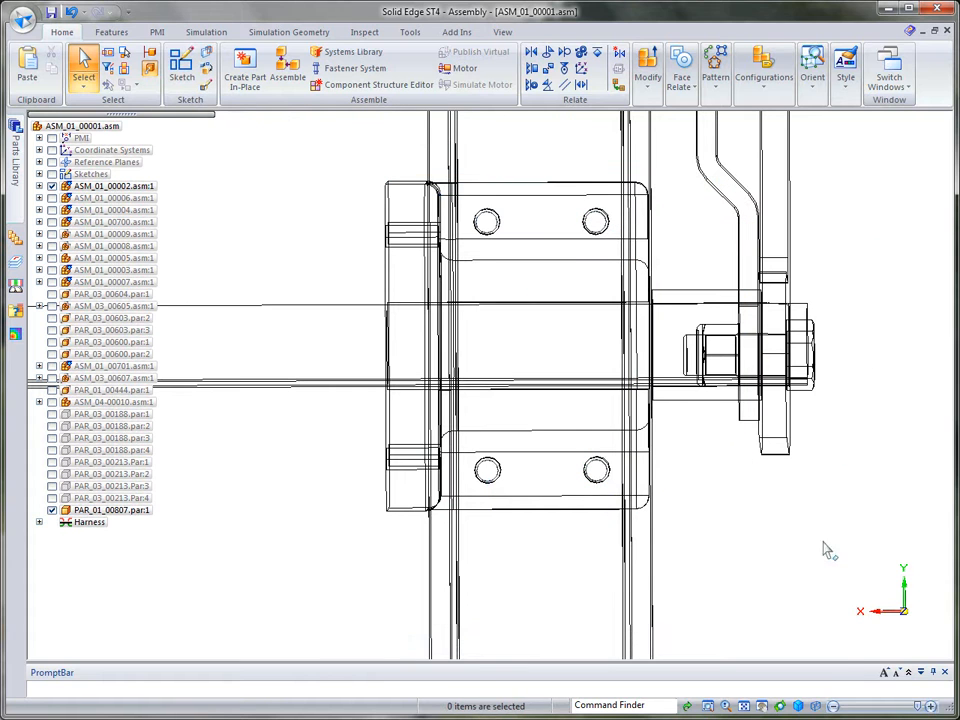
- Return the assembly display to shaded with visible edges and examine the adjusted casting on the beam at an angle
{"action": "left_click", "coordinate": [818, 706]}
{"action": "left_click", "coordinate": [911, 654]}
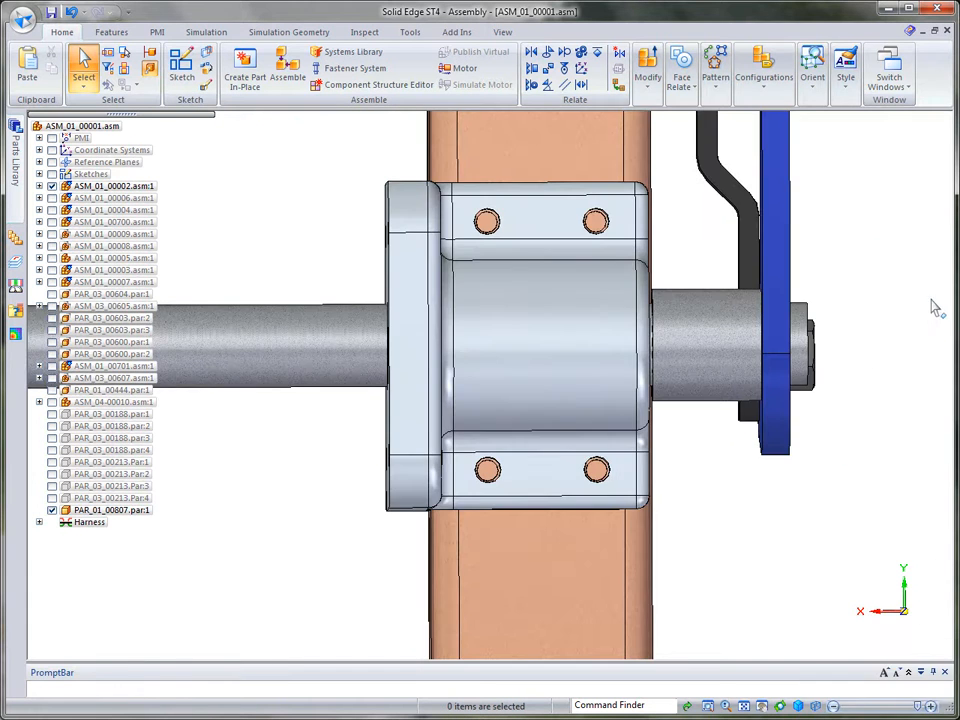
{"action": "middle_click_drag", "start_coordinate": [855, 240], "coordinate": [860, 194]}
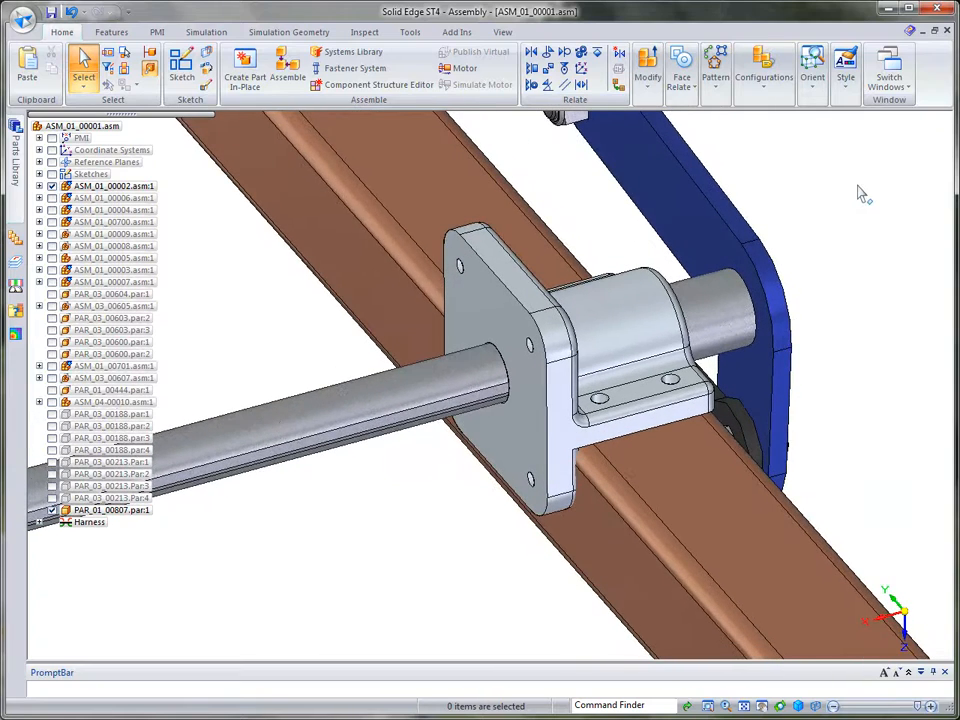
{"action": "scroll", "coordinate": [862, 194], "scroll_direction": "up", "scroll_amount": 3}
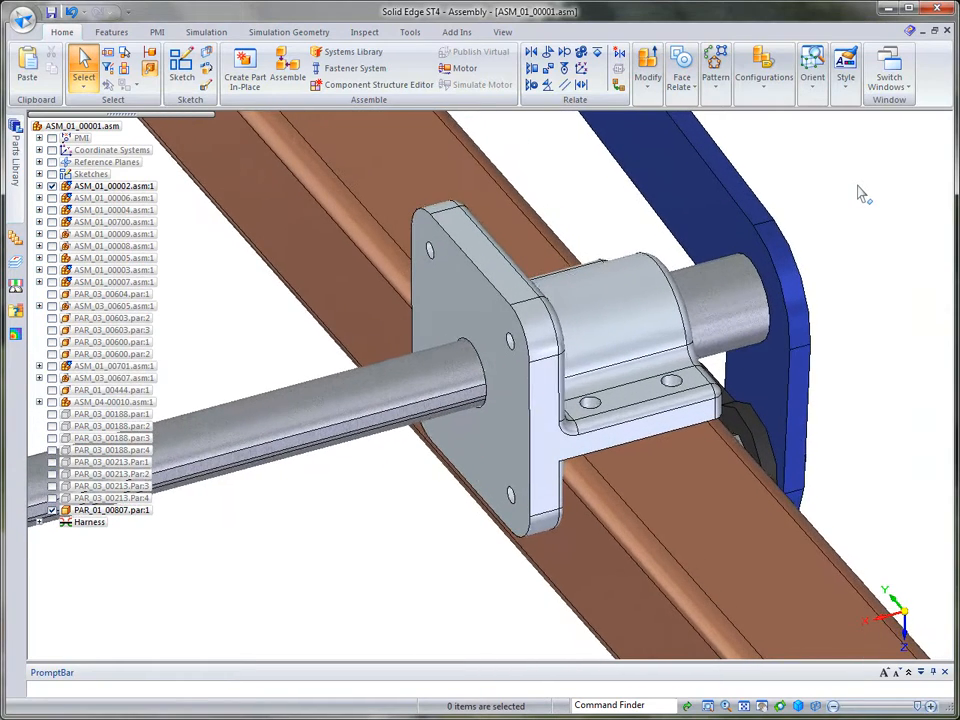
{"action": "scroll", "coordinate": [862, 194], "scroll_direction": "down", "scroll_amount": 3}
{"action": "middle_click_drag", "start_coordinate": [859, 194], "coordinate": [828, 213]}
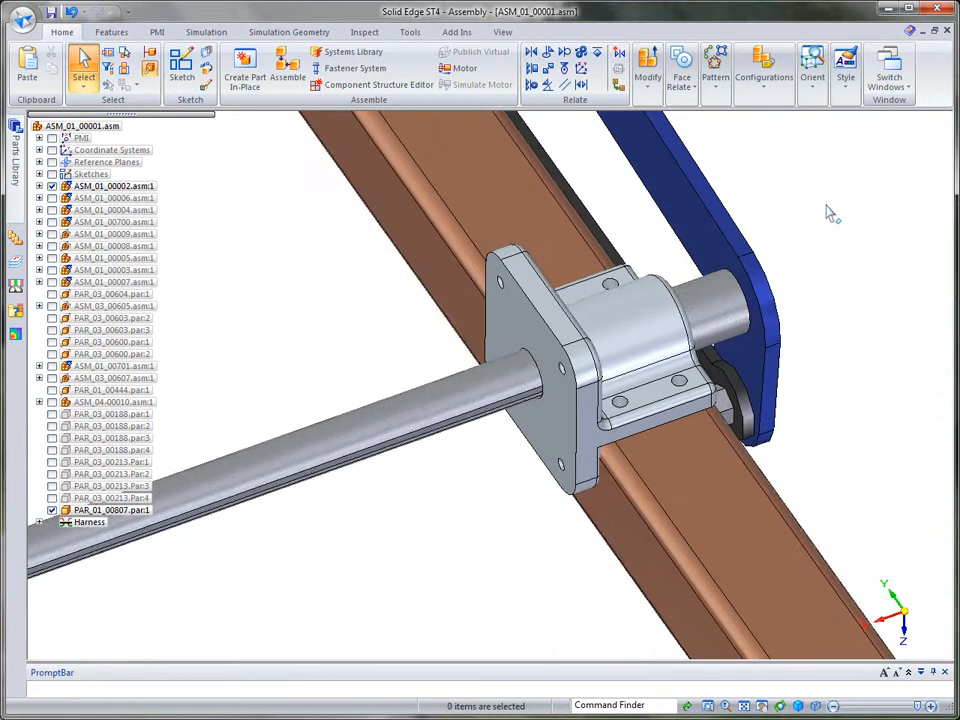
{"action": "scroll", "coordinate": [828, 206], "scroll_direction": "down", "scroll_amount": 2}
{"action": "scroll", "coordinate": [828, 213], "scroll_direction": "up", "scroll_amount": 2}
{"action": "middle_click_drag", "start_coordinate": [857, 197], "coordinate": [838, 196]}
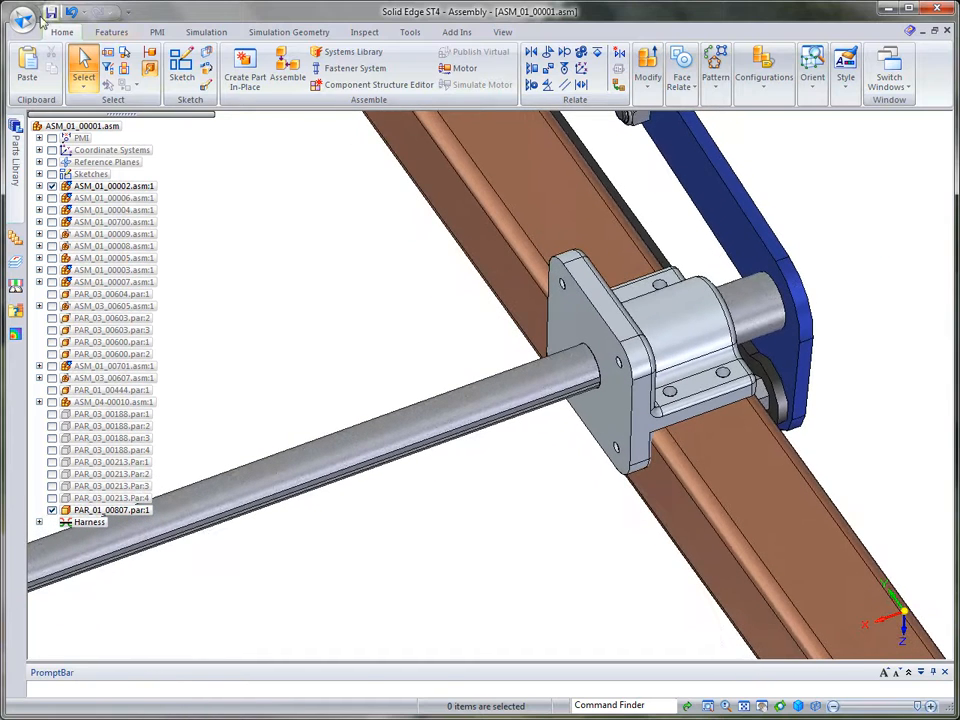
- Open INV_00670.ipt from the working folder using the metric part template
{"action": "left_click", "coordinate": [22, 20]}
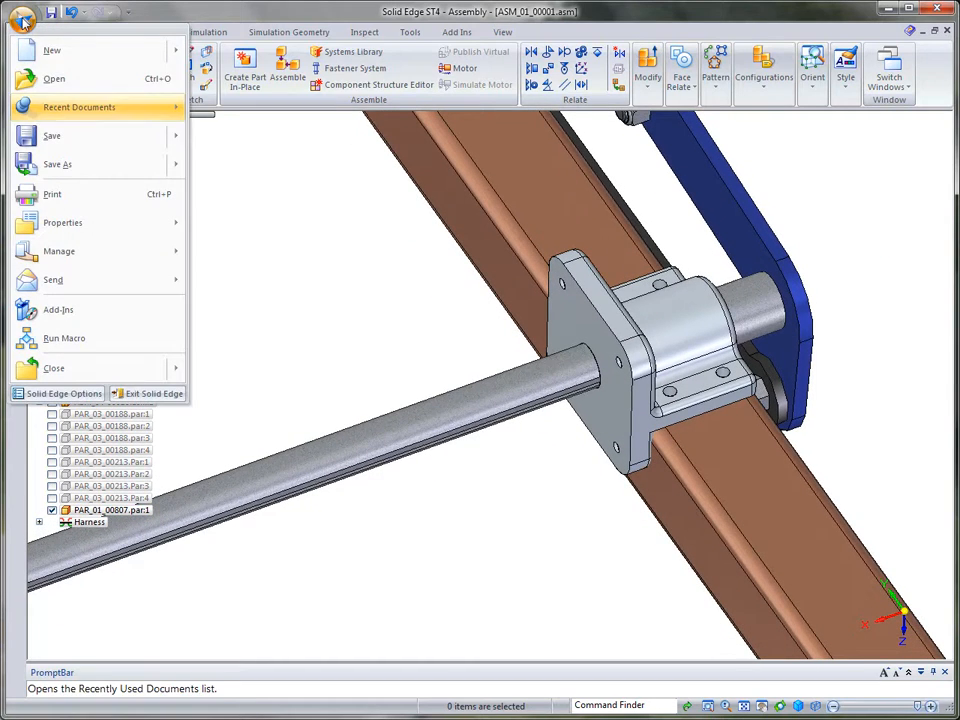
{"action": "left_click", "coordinate": [45, 78]}
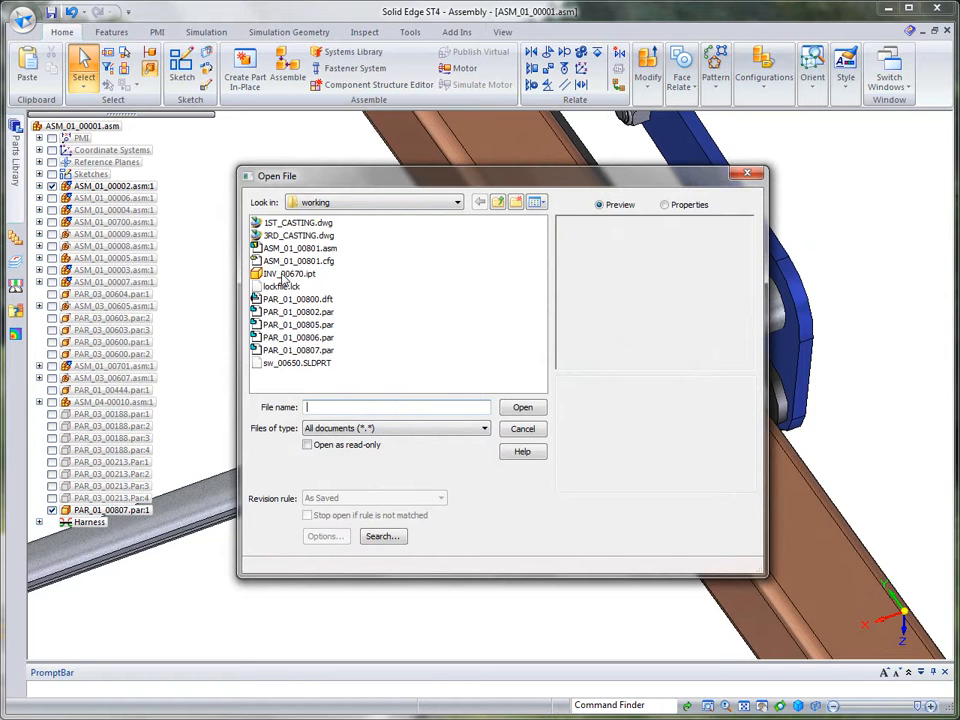
{"action": "left_click", "coordinate": [287, 274]}
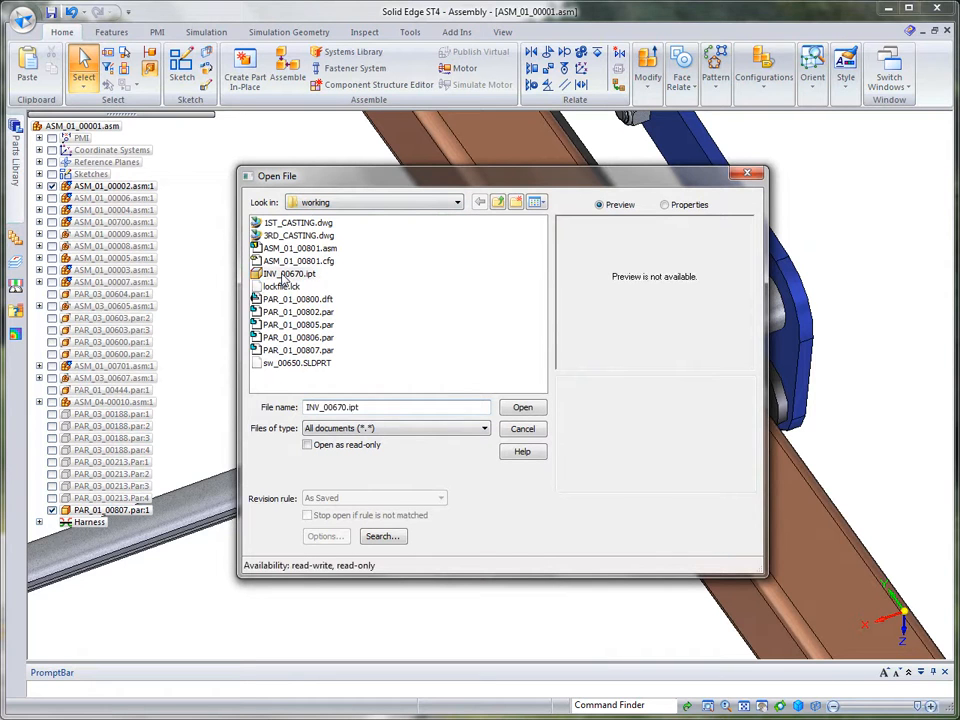
{"action": "left_click", "coordinate": [522, 408]}
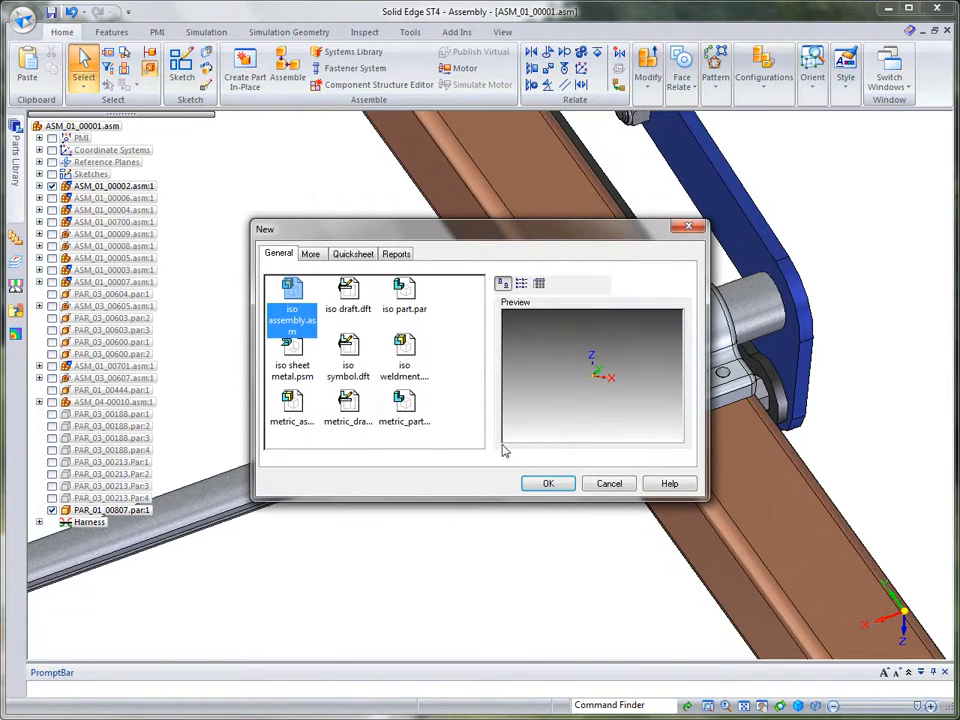
{"action": "double_click", "coordinate": [410, 405]}
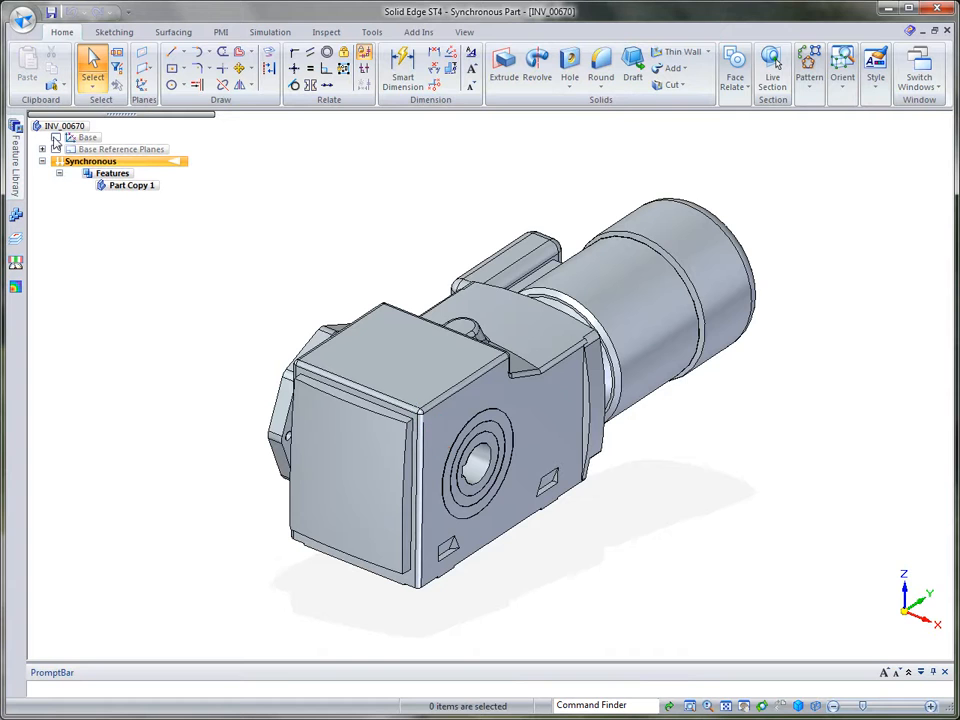
- Set the gearmotor's base part style to Blue in the Color Manager
{"action": "left_click", "coordinate": [463, 33]}
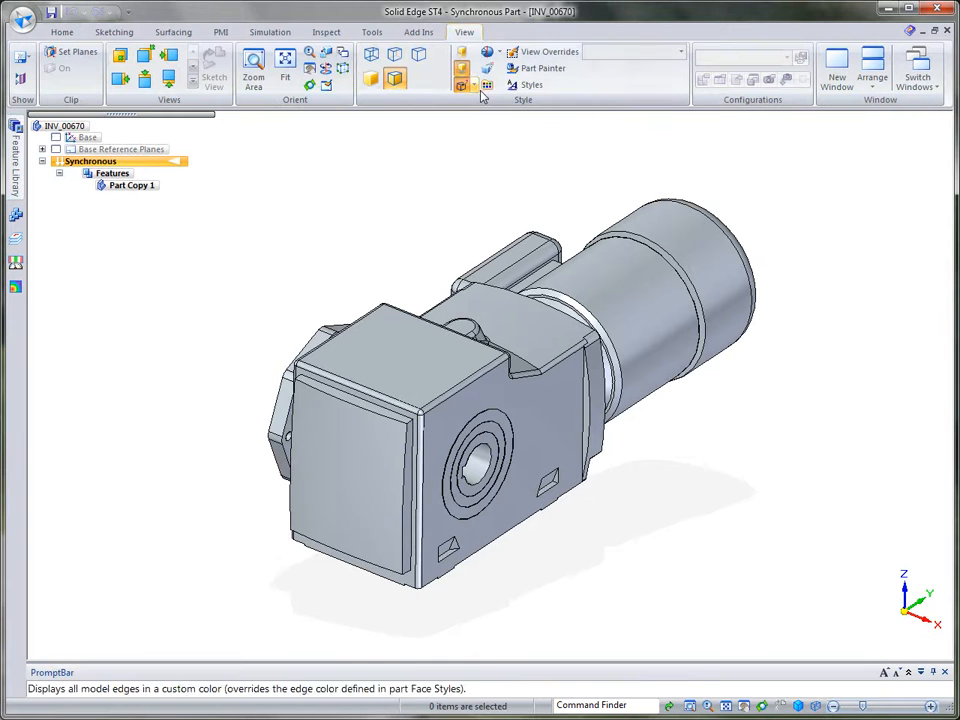
{"action": "left_click", "coordinate": [462, 88]}
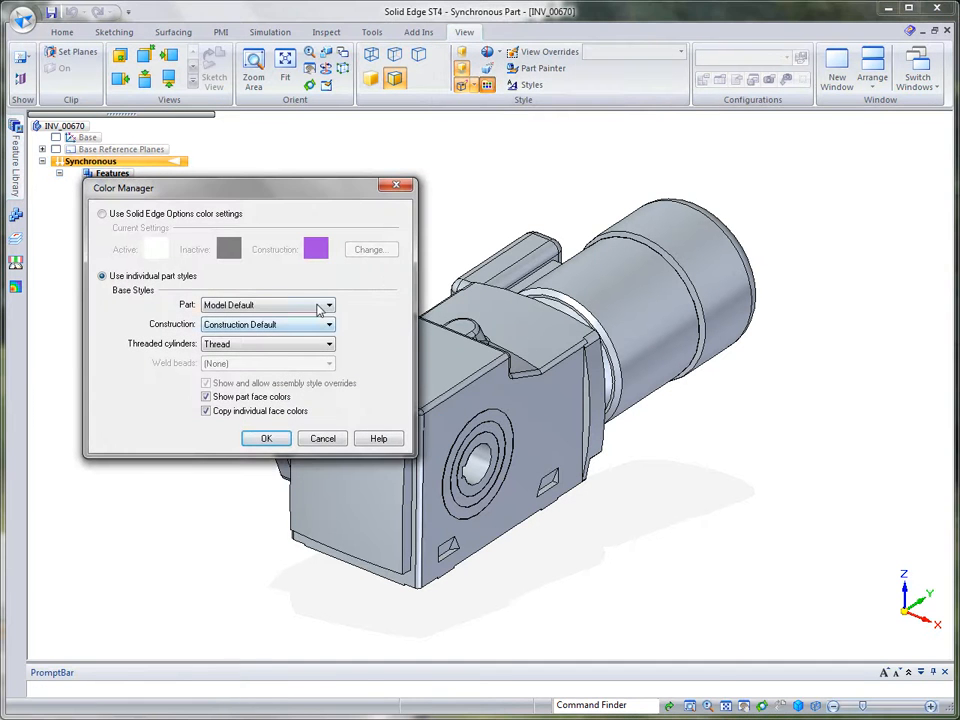
{"action": "left_click", "coordinate": [330, 305]}
{"action": "left_click_drag", "start_coordinate": [330, 480], "coordinate": [330, 360]}
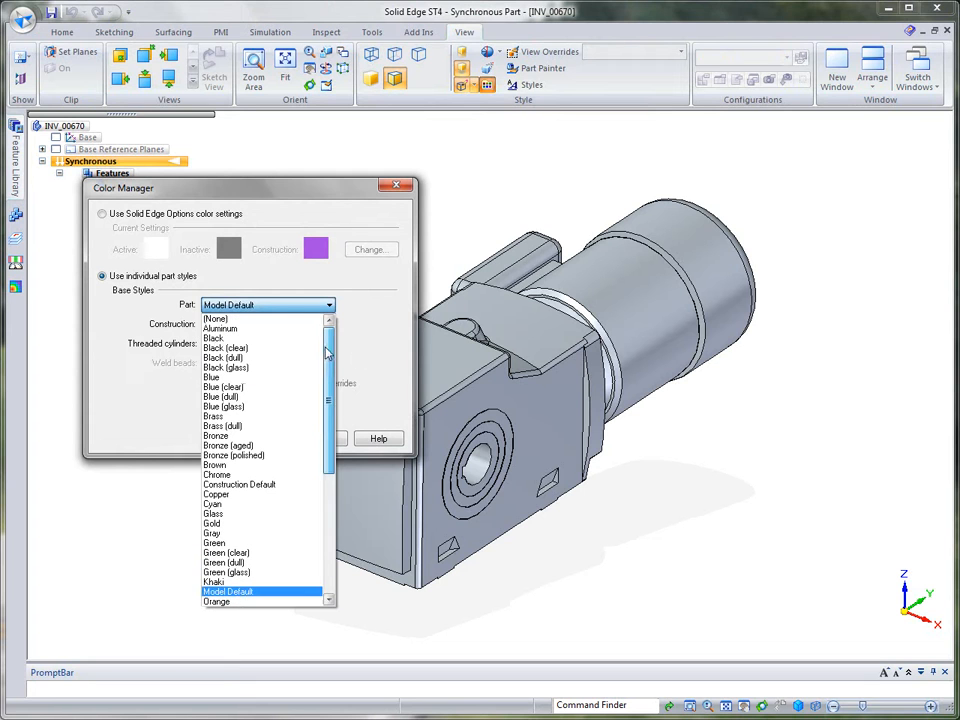
{"action": "left_click", "coordinate": [240, 378]}
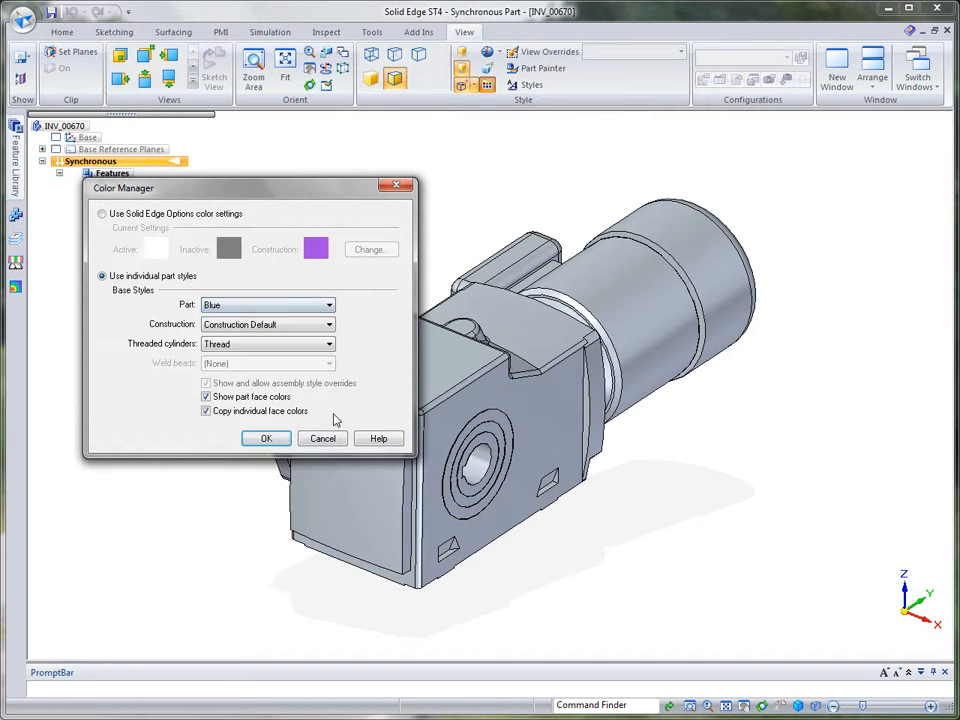
{"action": "left_click", "coordinate": [264, 437]}
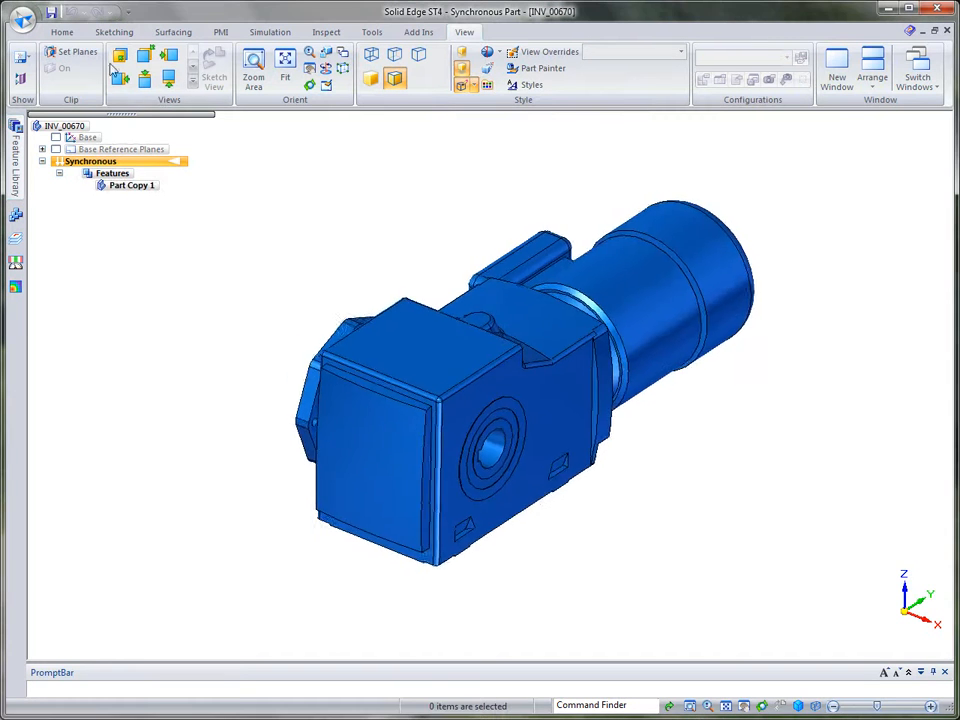
- Save the imported gearmotor as INV_00670.par in the working folder
{"action": "left_click", "coordinate": [62, 32]}
{"action": "left_click", "coordinate": [52, 14]}
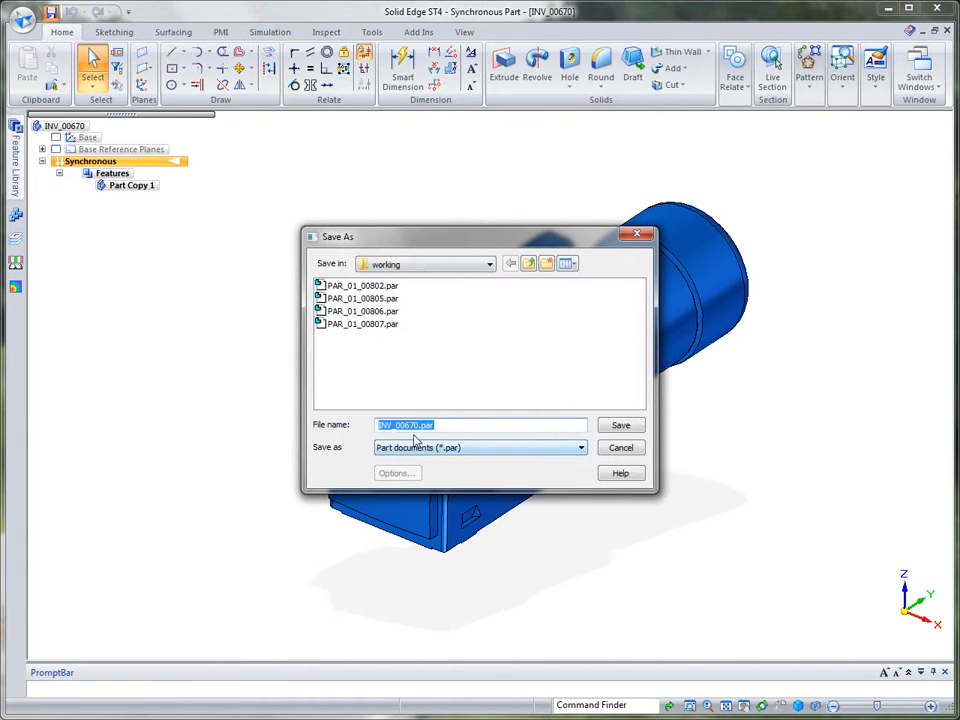
{"action": "left_click", "coordinate": [620, 427]}
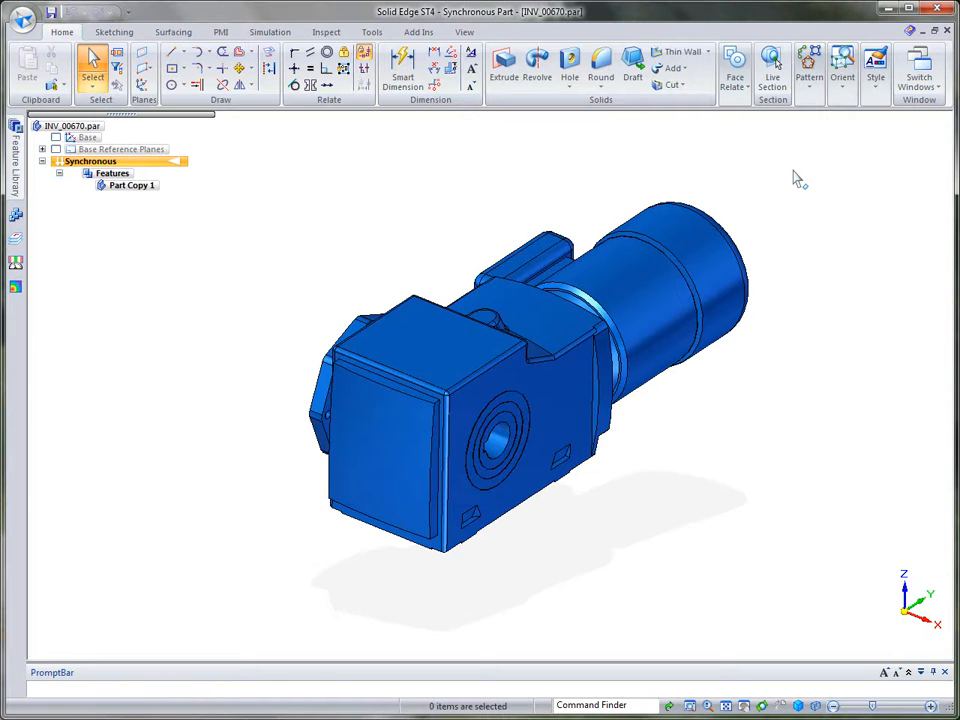
- Switch to the ASM_01_00001.asm assembly and insert INV_00670.par from the open documents beside the shaft
{"action": "left_click", "coordinate": [918, 77]}
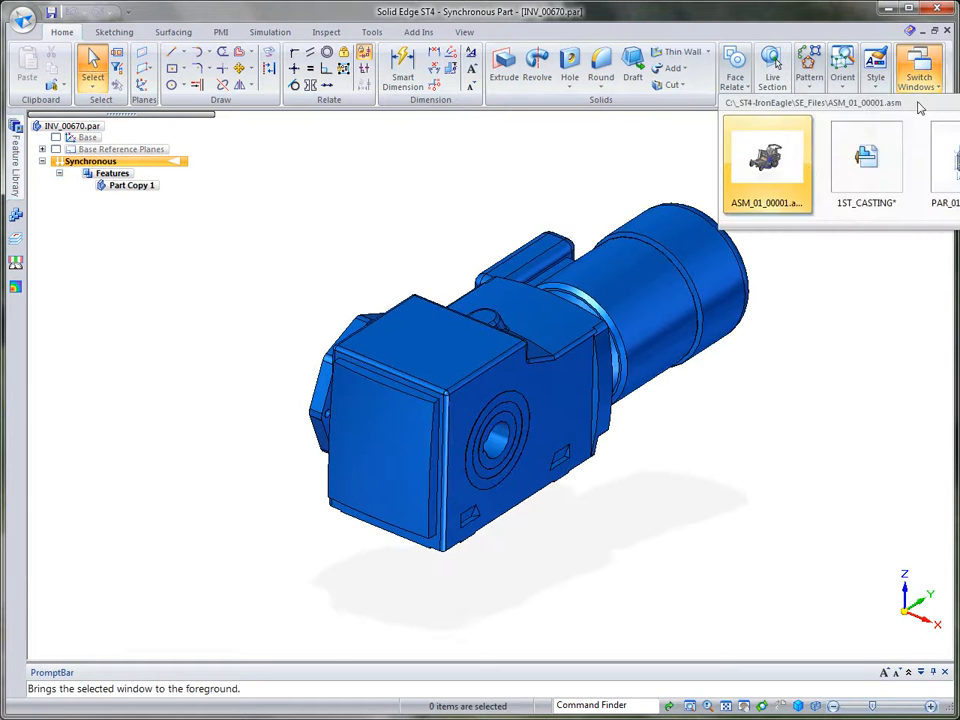
{"action": "left_click", "coordinate": [770, 165]}
{"action": "scroll", "coordinate": [885, 170], "scroll_direction": "down", "scroll_amount": 4}
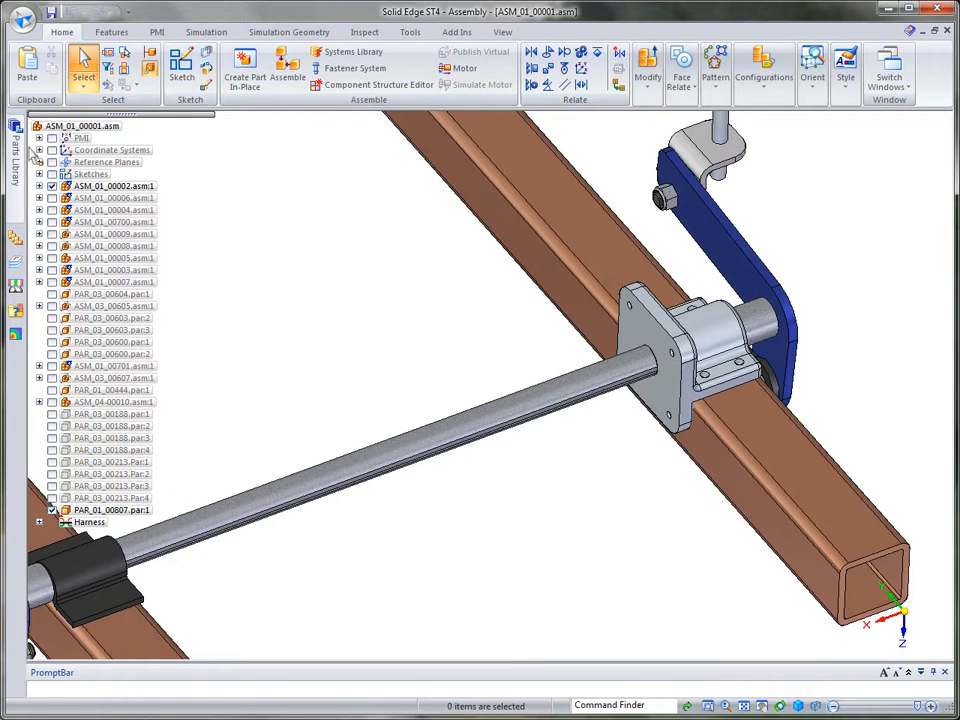
{"action": "left_click", "coordinate": [15, 150]}
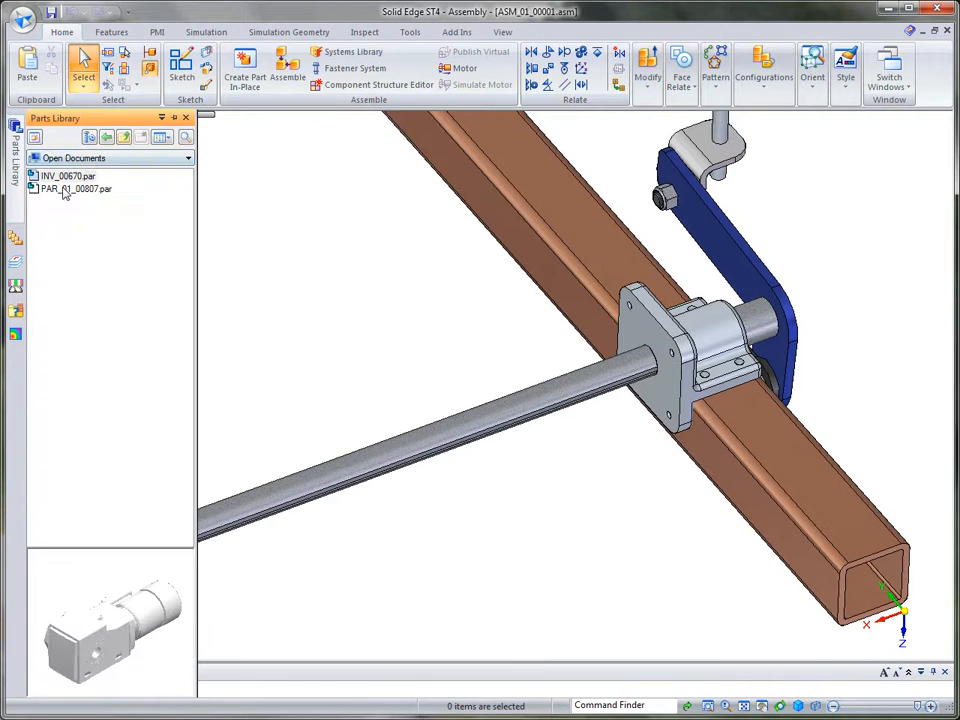
{"action": "left_click", "coordinate": [42, 190]}
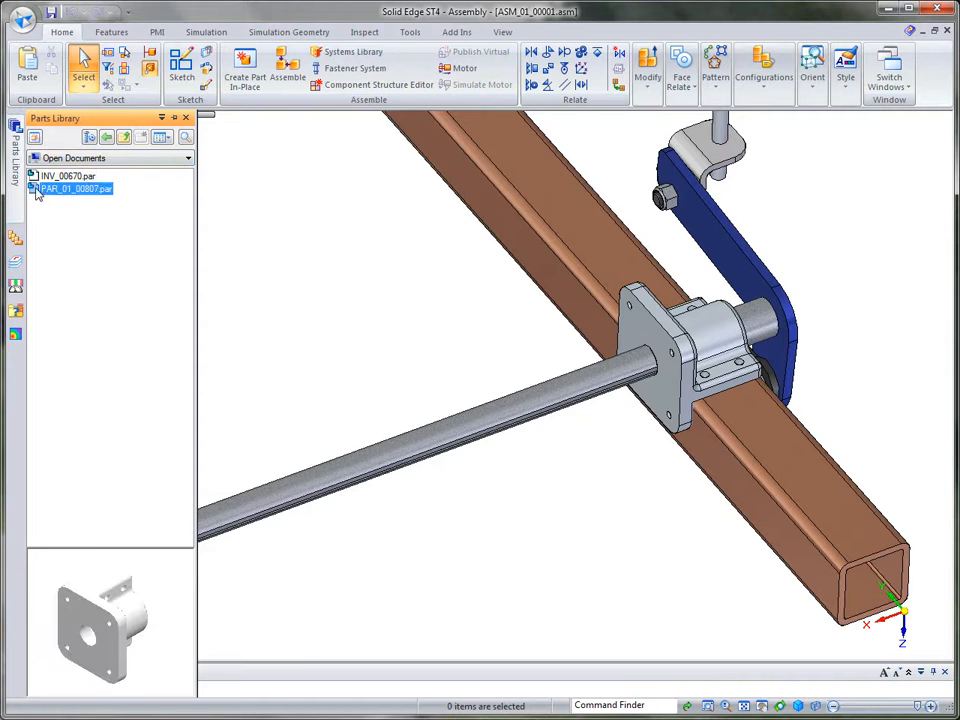
{"action": "left_click", "coordinate": [46, 177]}
{"action": "left_click_drag", "start_coordinate": [33, 177], "coordinate": [357, 312]}
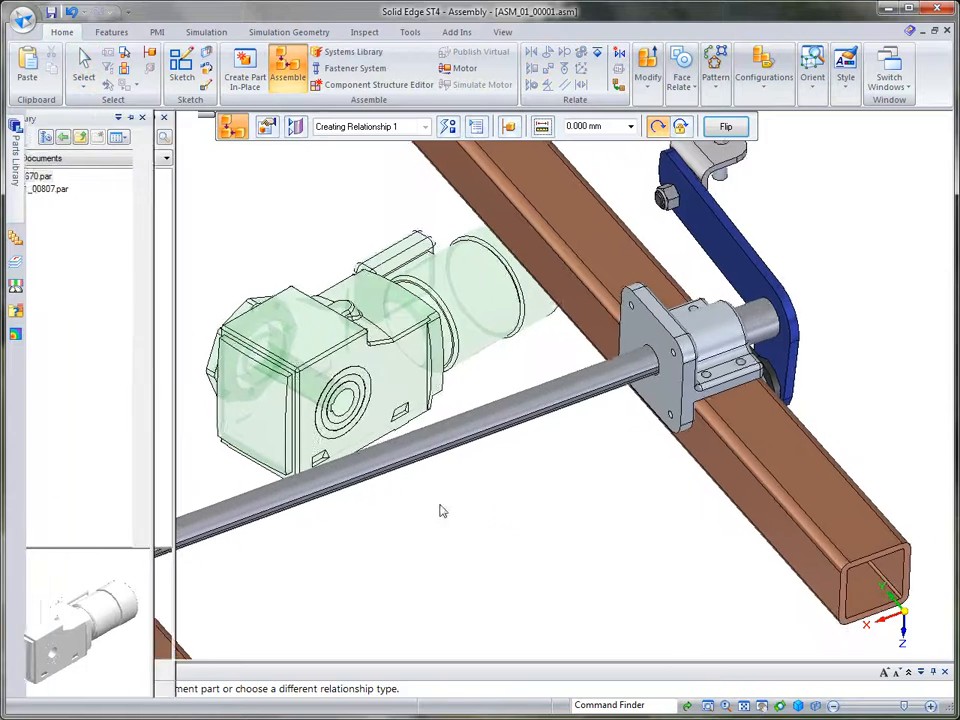
- Align the gearmotor's bore with the shaft and flip it so its bolted flange faces the casting
{"action": "left_click", "coordinate": [345, 396]}
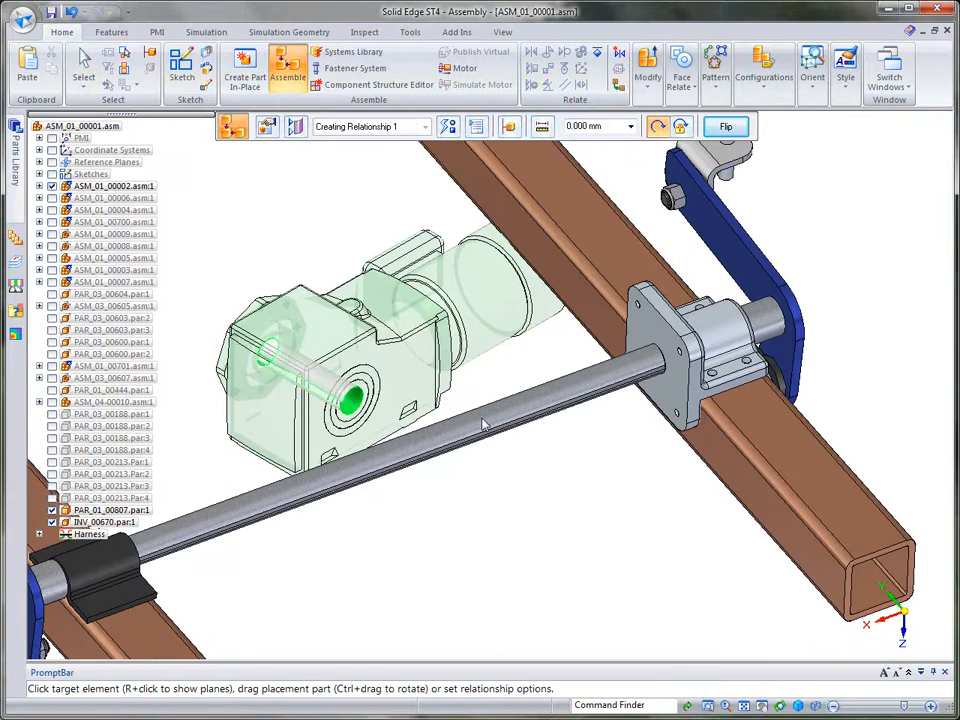
{"action": "left_click", "coordinate": [510, 408]}
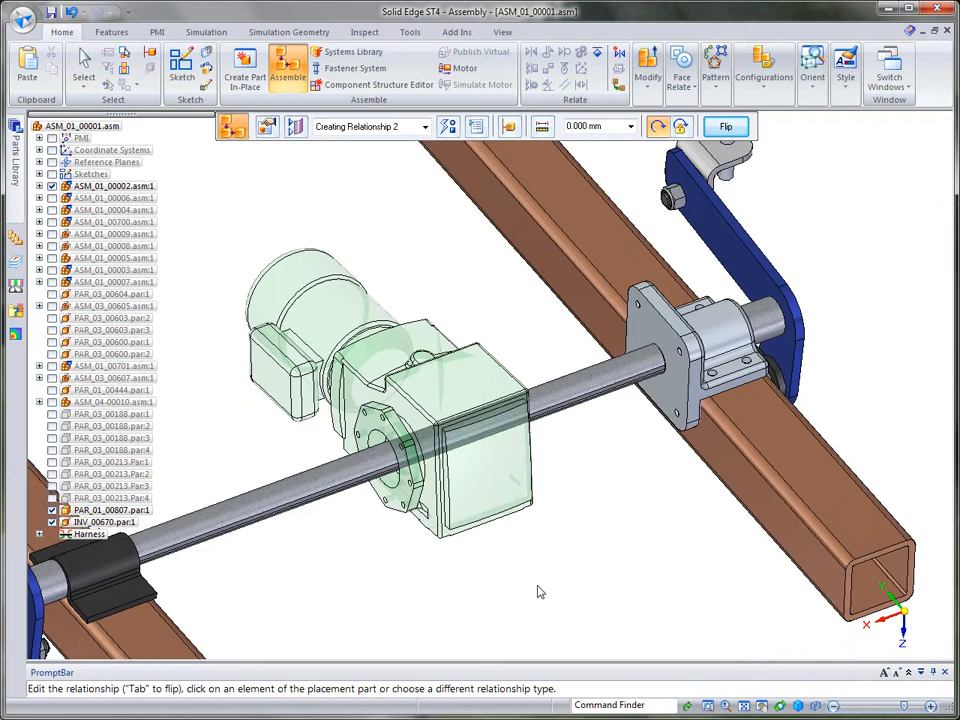
{"action": "middle_click_drag", "start_coordinate": [590, 588], "coordinate": [606, 552]}
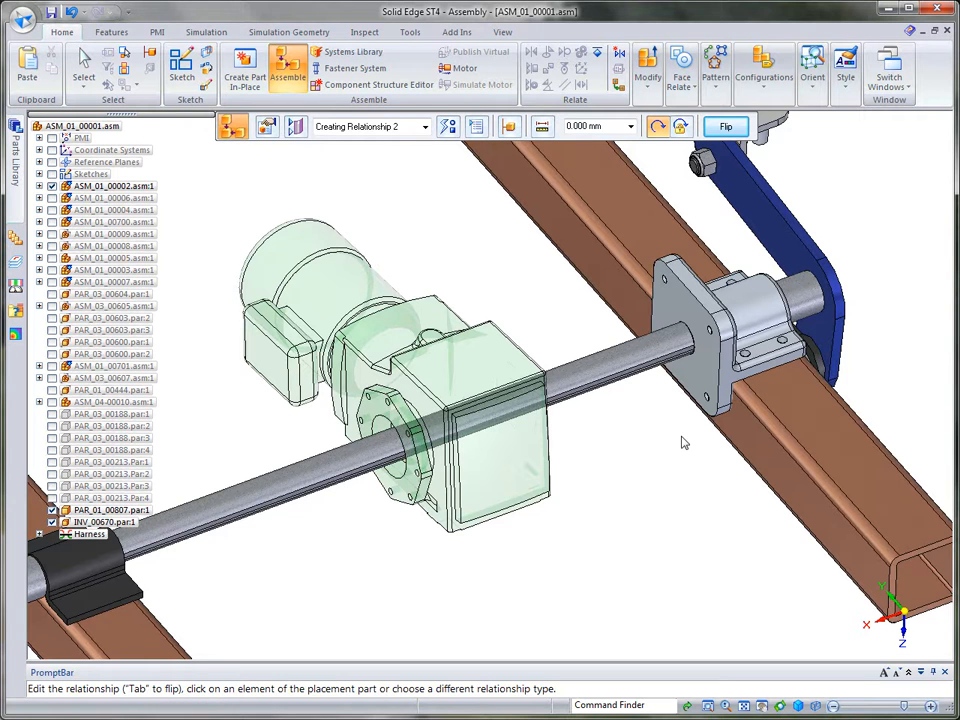
{"action": "left_click", "coordinate": [724, 127]}
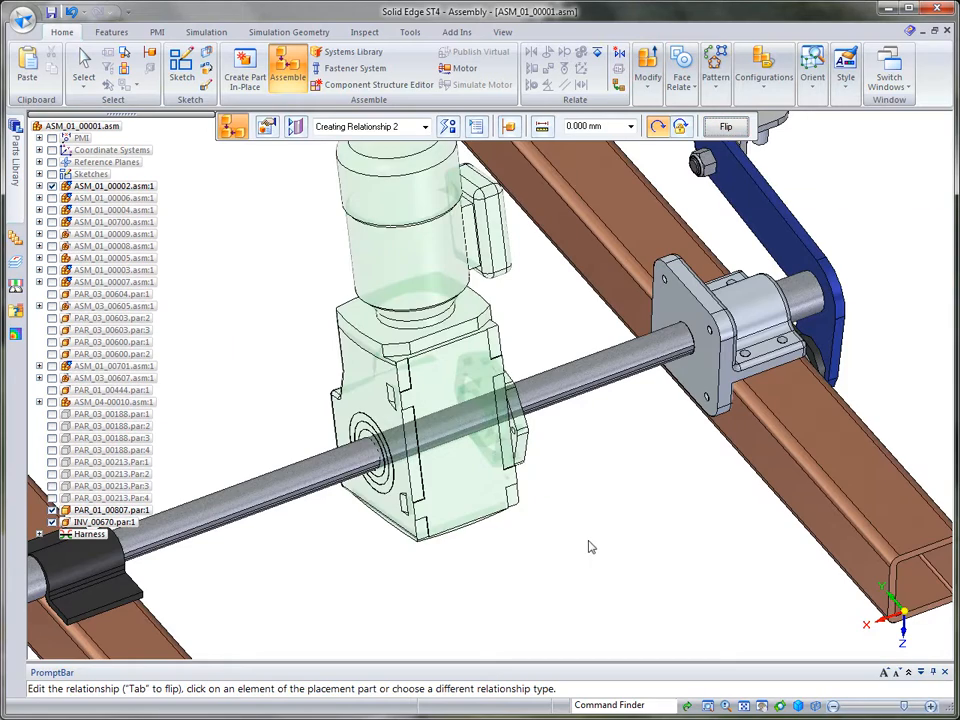
- Mate the keyway face inside the gearmotor's bore with the matching keyway face on the shaft and end the placement
{"action": "middle_click_drag", "start_coordinate": [591, 549], "coordinate": [694, 591]}
{"action": "scroll", "coordinate": [694, 591], "scroll_direction": "up", "scroll_amount": 4}
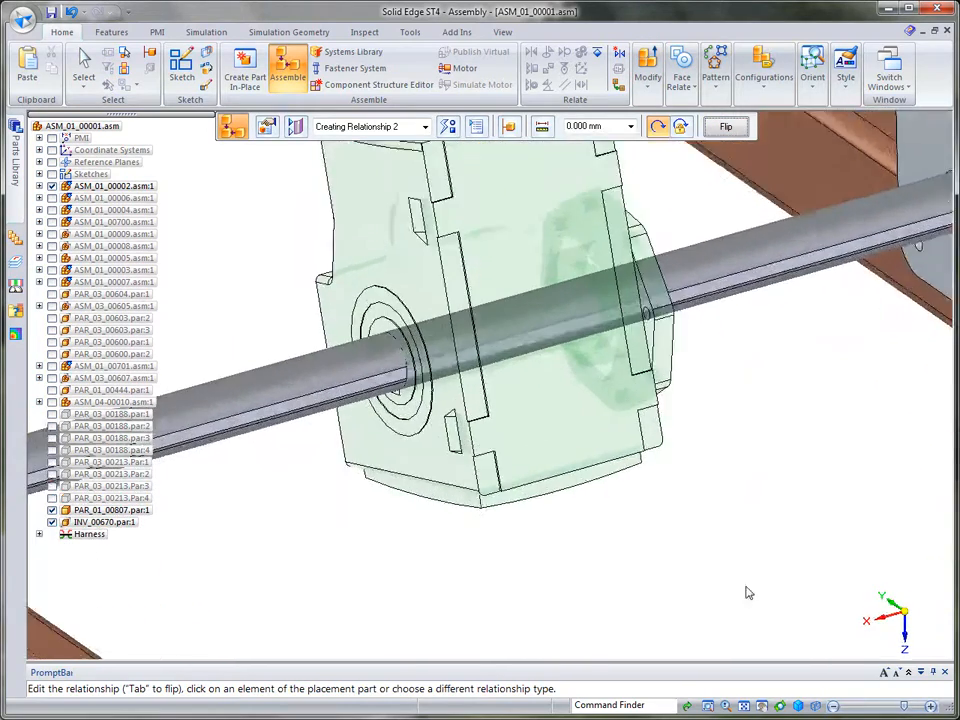
{"action": "scroll", "coordinate": [748, 592], "scroll_direction": "up", "scroll_amount": 4}
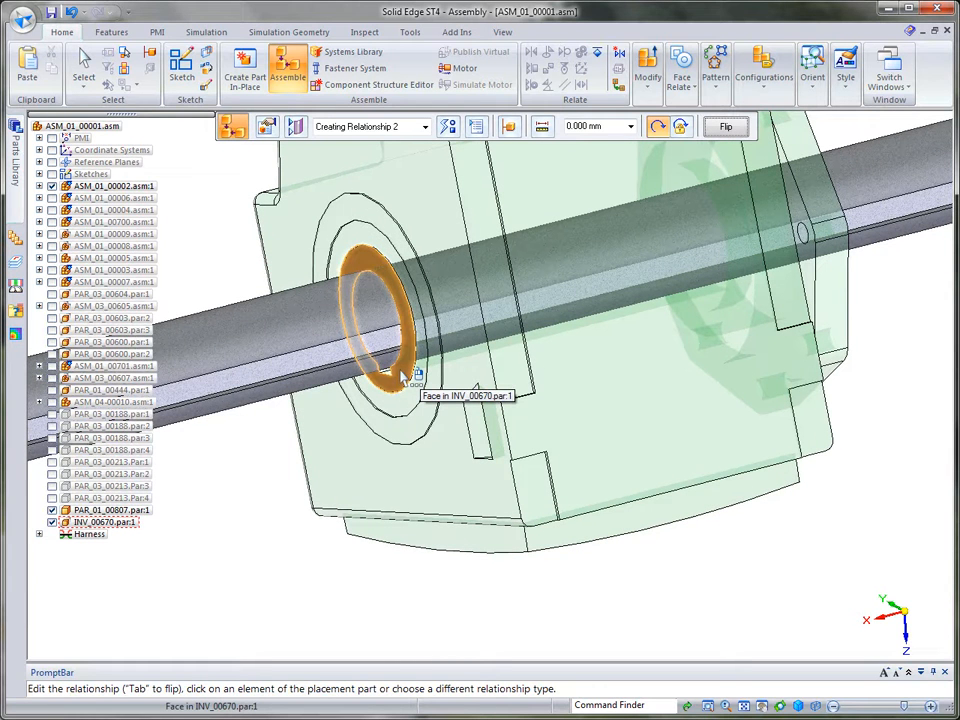
{"action": "right_click", "coordinate": [402, 374]}
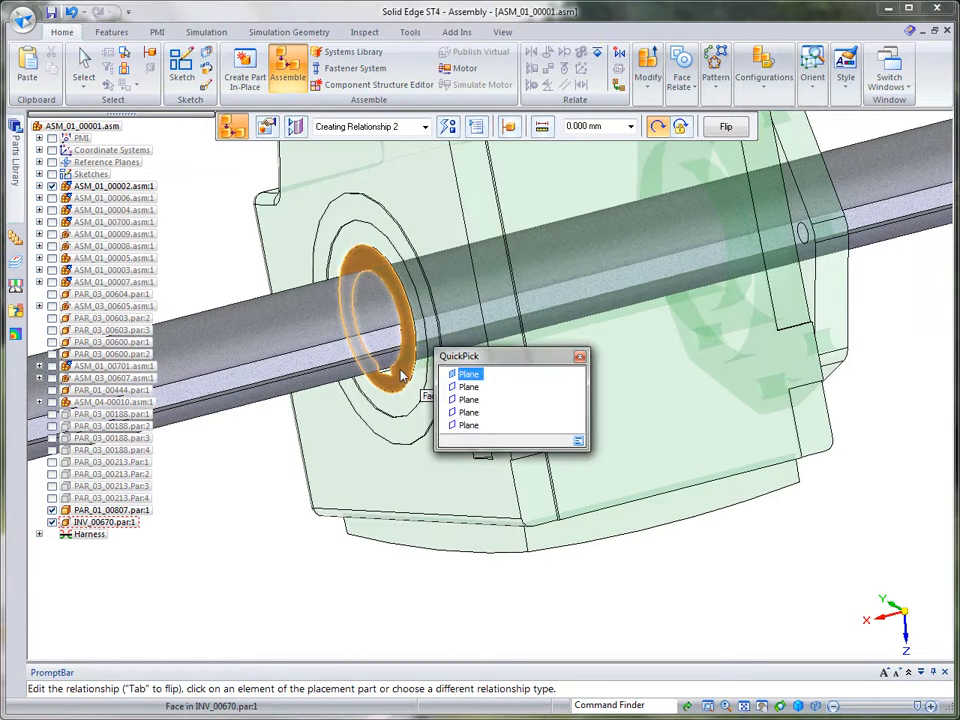
{"action": "left_click", "coordinate": [469, 388]}
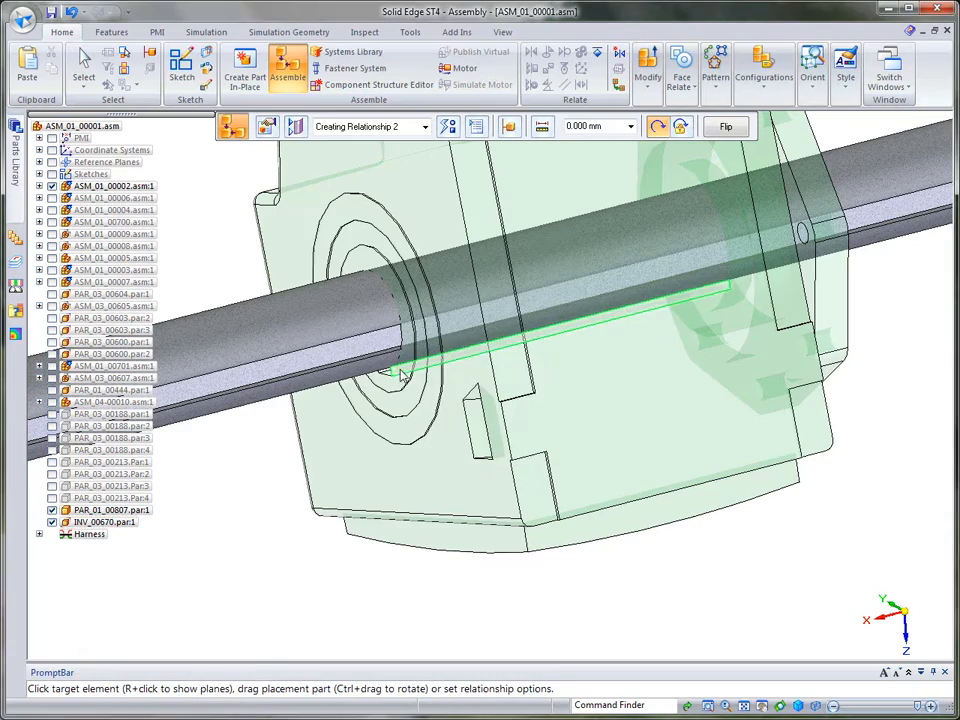
{"action": "left_click", "coordinate": [360, 347]}
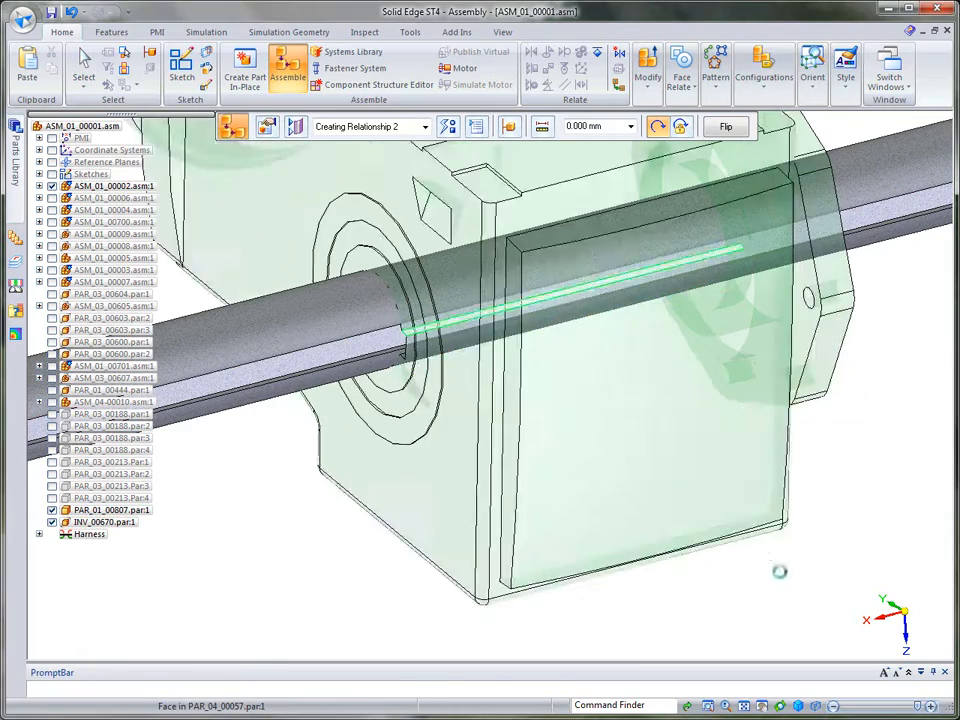
{"action": "scroll", "coordinate": [820, 600], "scroll_direction": "down", "scroll_amount": 4}
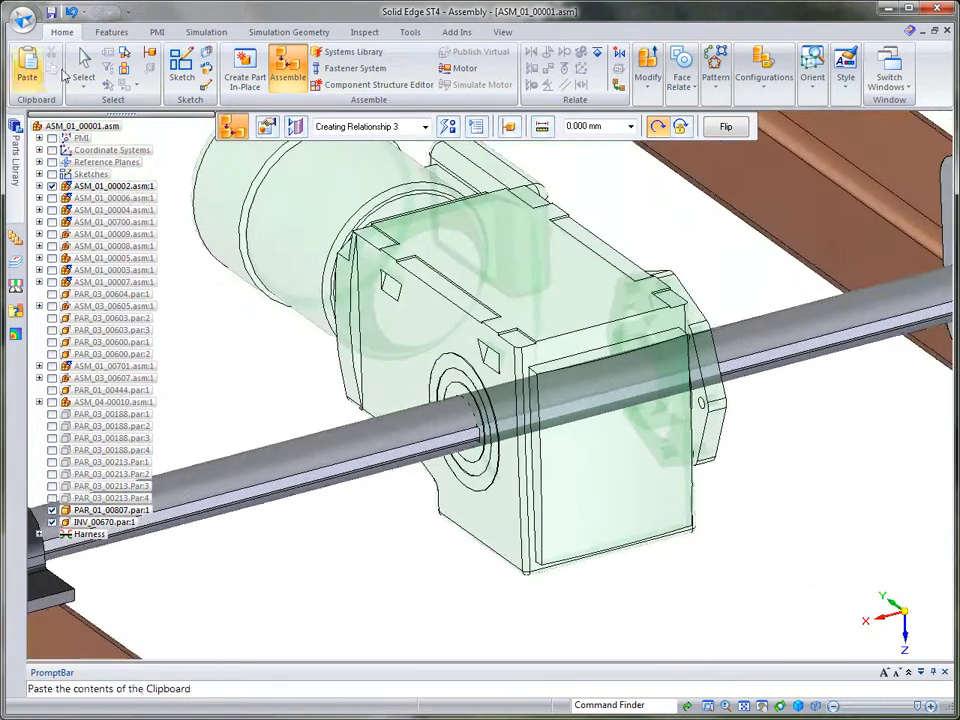
{"action": "left_click", "coordinate": [84, 62]}
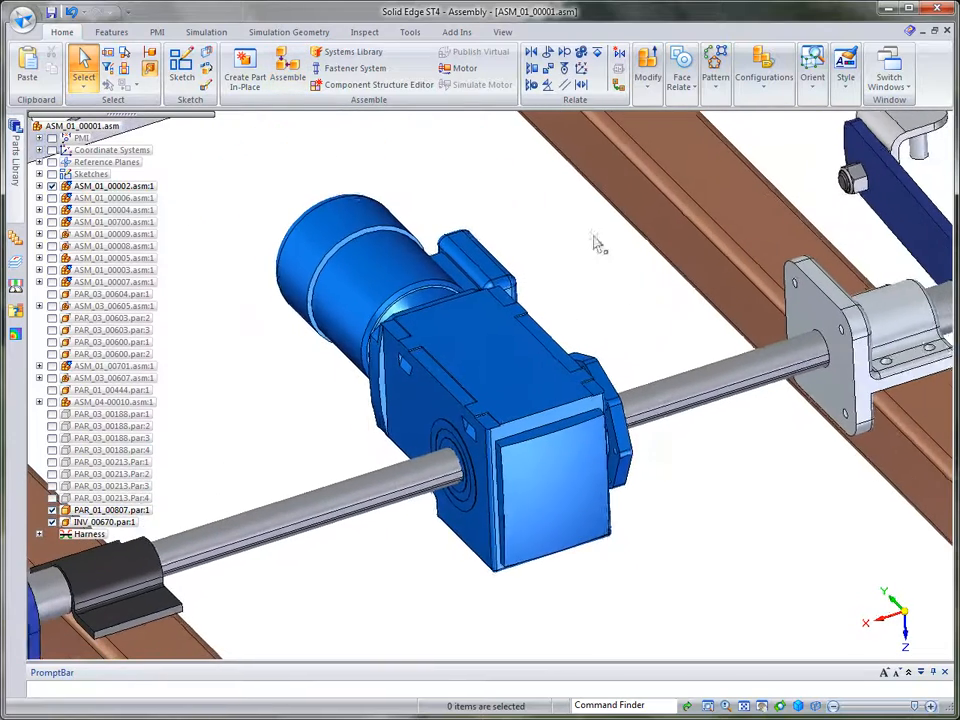
- Move the gearmotor along the shaft with Drag Component, keeping the default analysis options, until its flange is close to the casting
{"action": "left_click", "coordinate": [648, 70]}
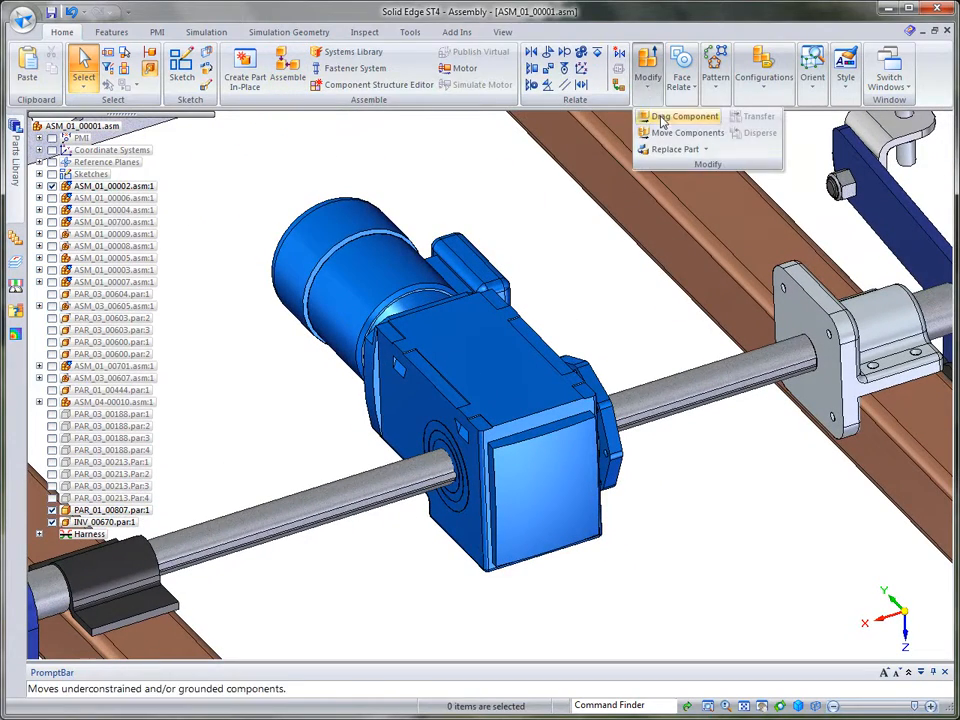
{"action": "left_click", "coordinate": [660, 120]}
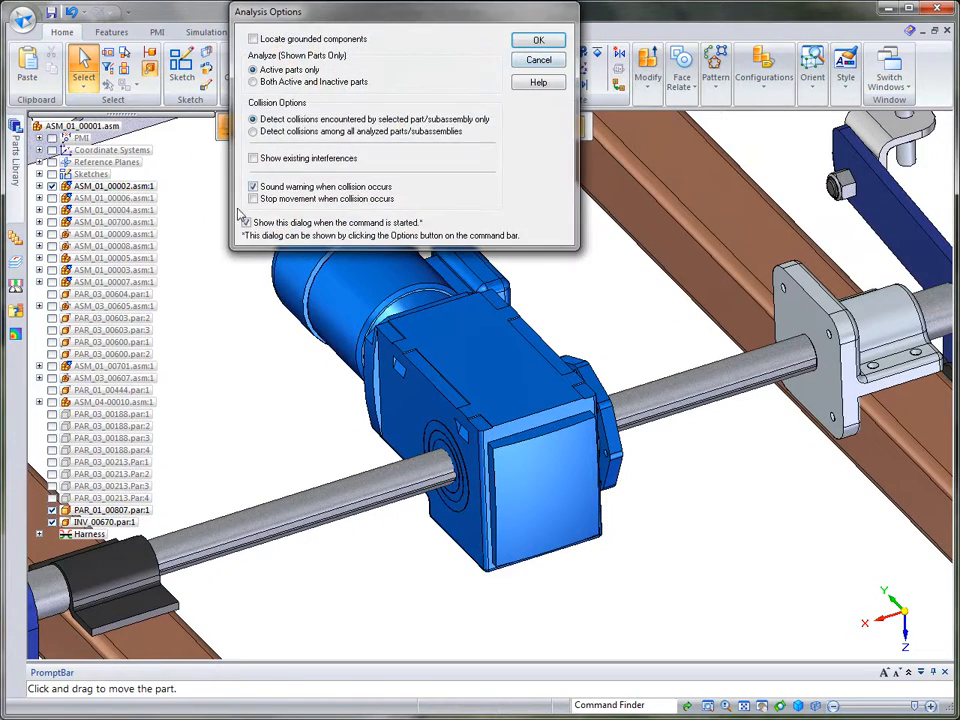
{"action": "left_click", "coordinate": [530, 45]}
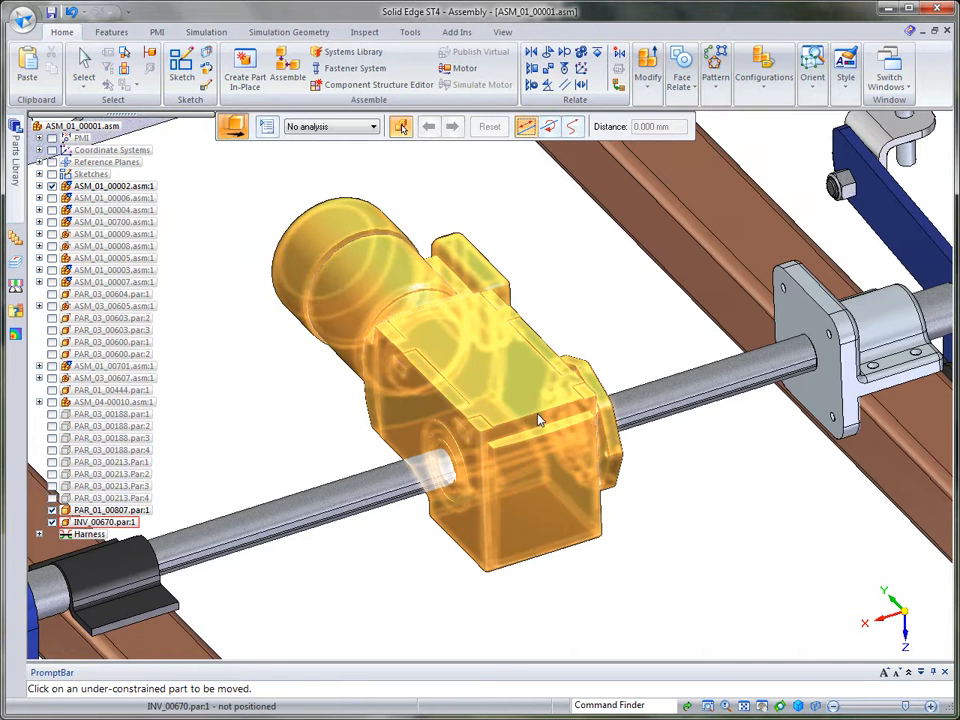
{"action": "left_click", "coordinate": [537, 421]}
{"action": "left_click_drag", "start_coordinate": [532, 424], "coordinate": [680, 400]}
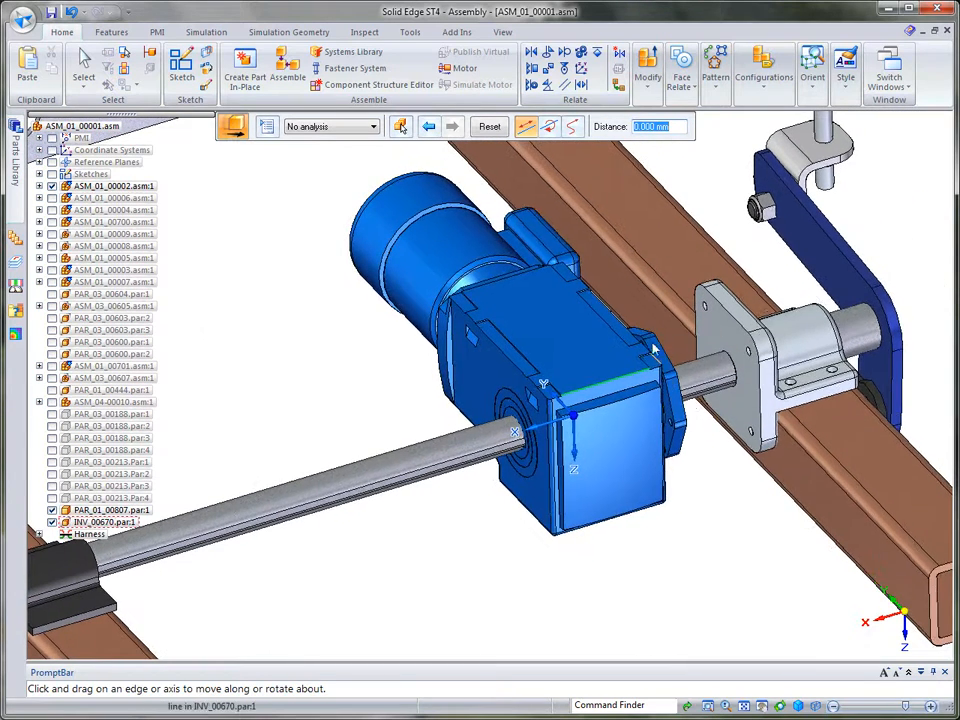
{"action": "left_click", "coordinate": [86, 66]}
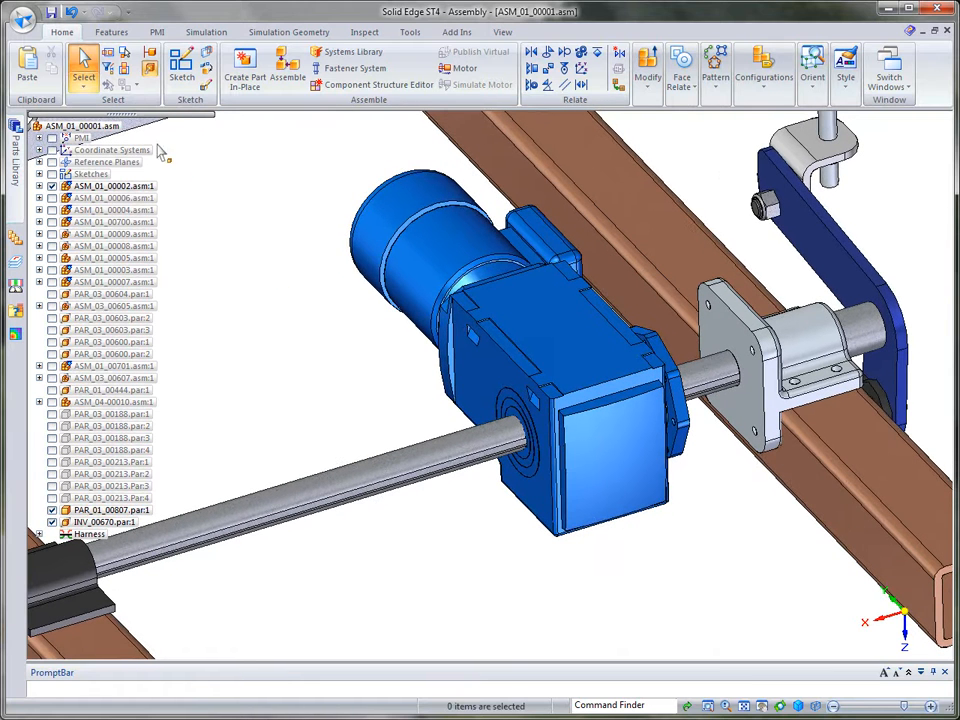
- Open sw_00650.SLDPRT from the working folder as a Solid Edge part
{"action": "left_click", "coordinate": [22, 18]}
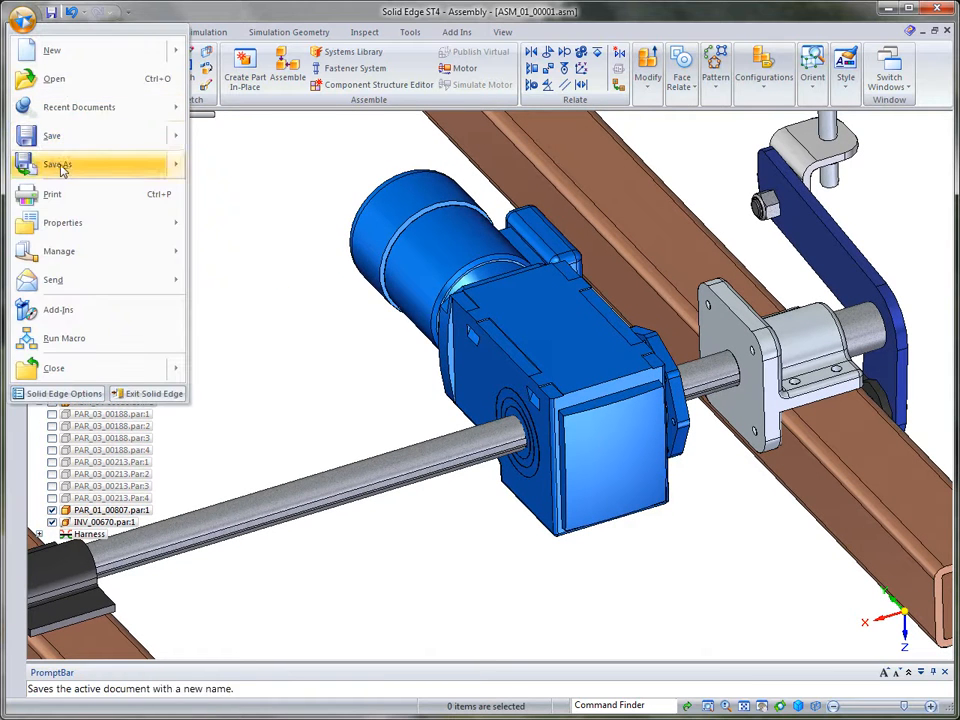
{"action": "left_click", "coordinate": [50, 78]}
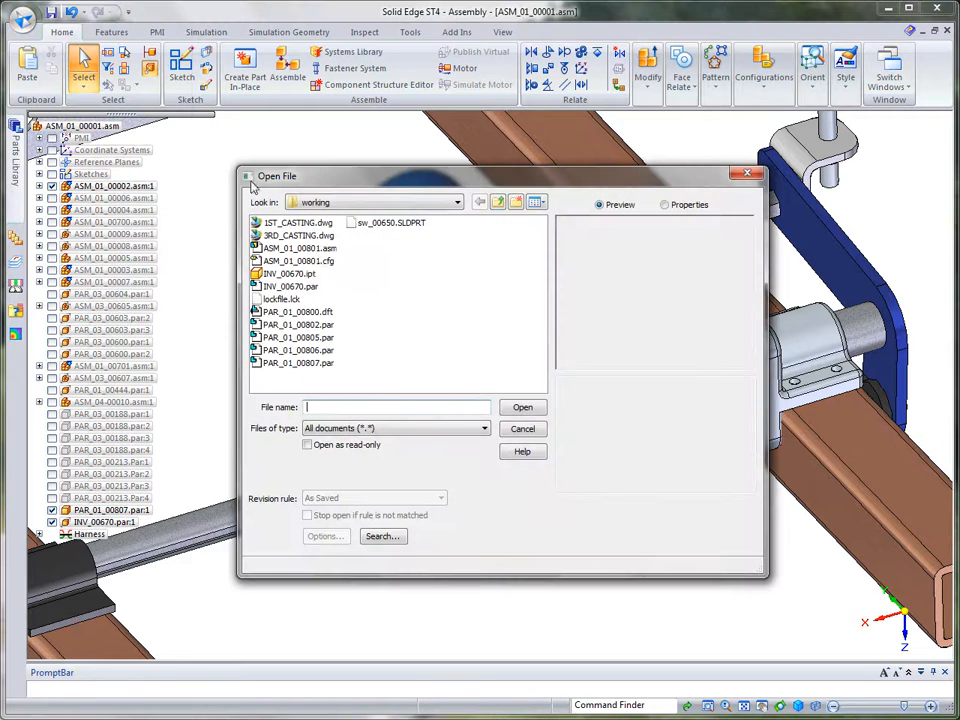
{"action": "left_click", "coordinate": [388, 223]}
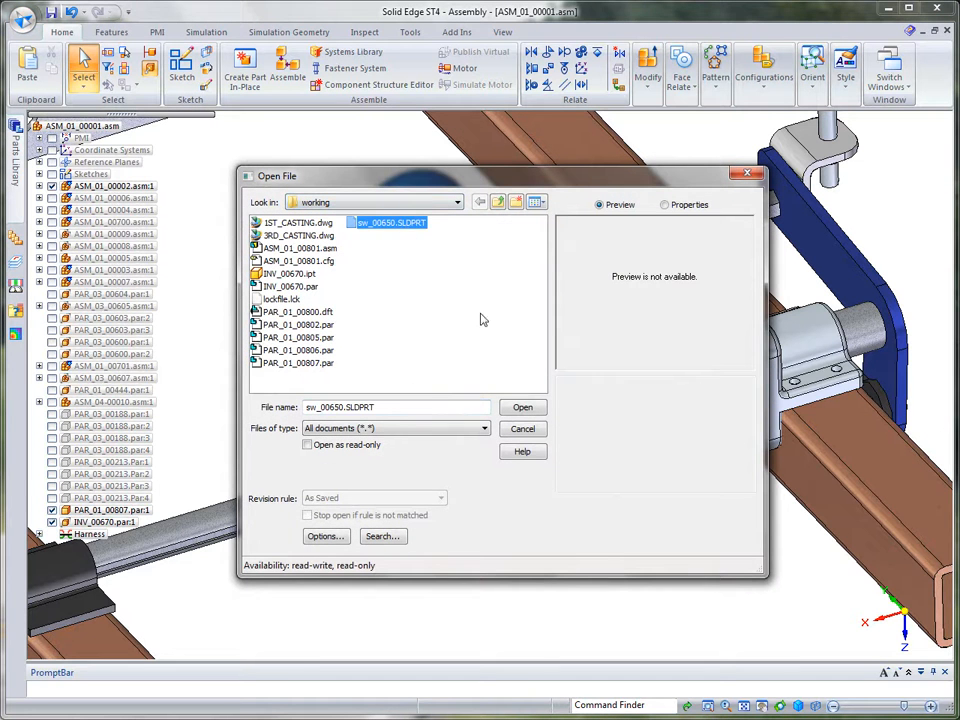
{"action": "left_click", "coordinate": [523, 409]}
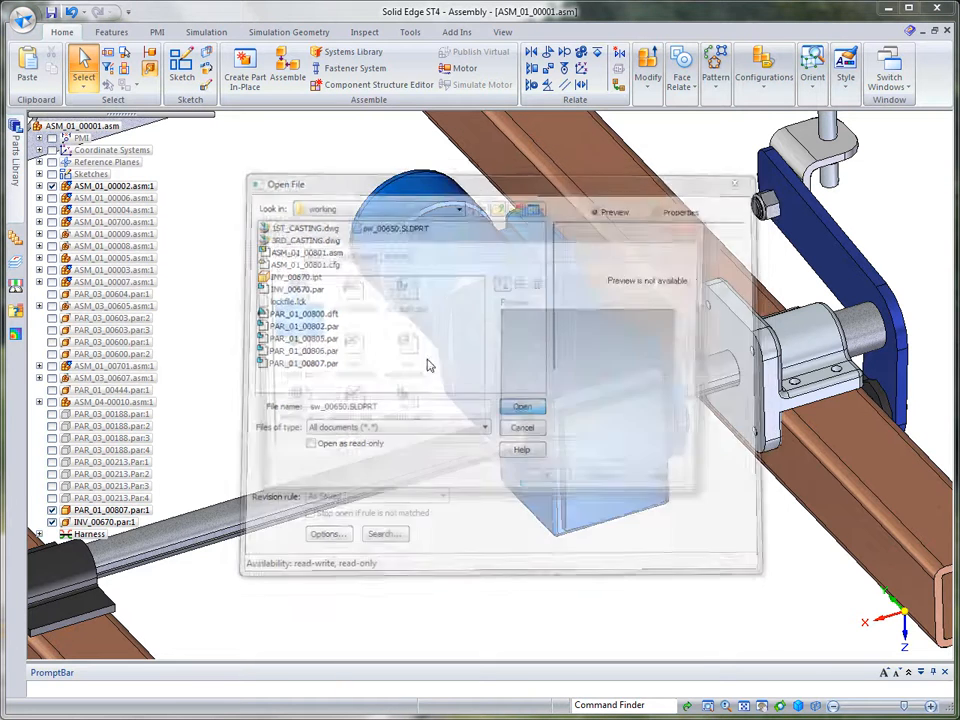
{"action": "double_click", "coordinate": [406, 408]}
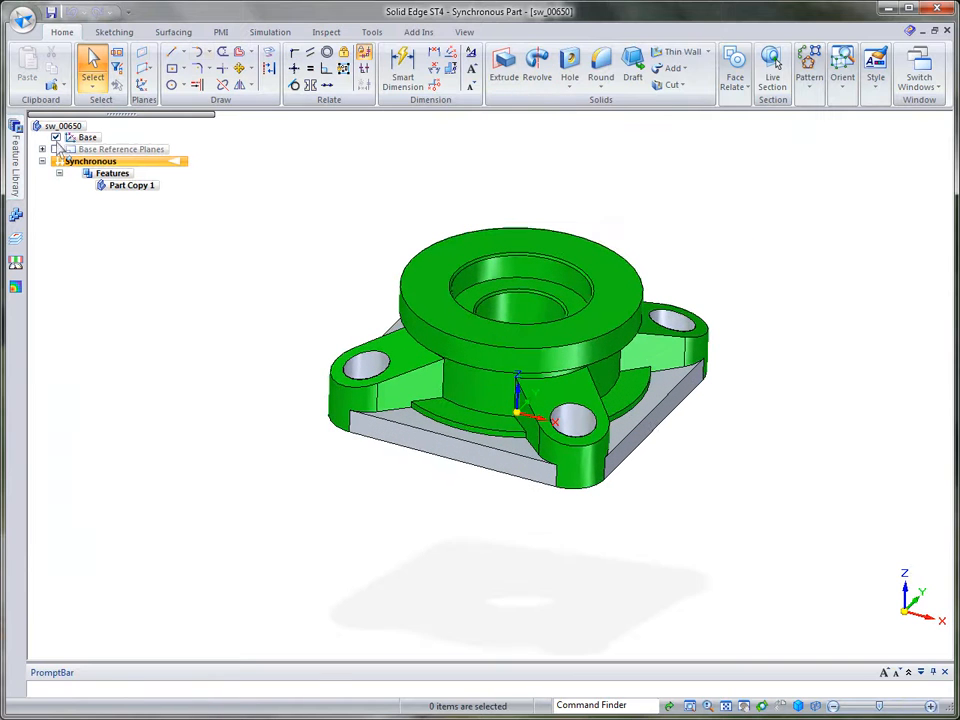
- Set the imported flange's base part style to Green in the Color Manager
{"action": "left_click", "coordinate": [464, 32]}
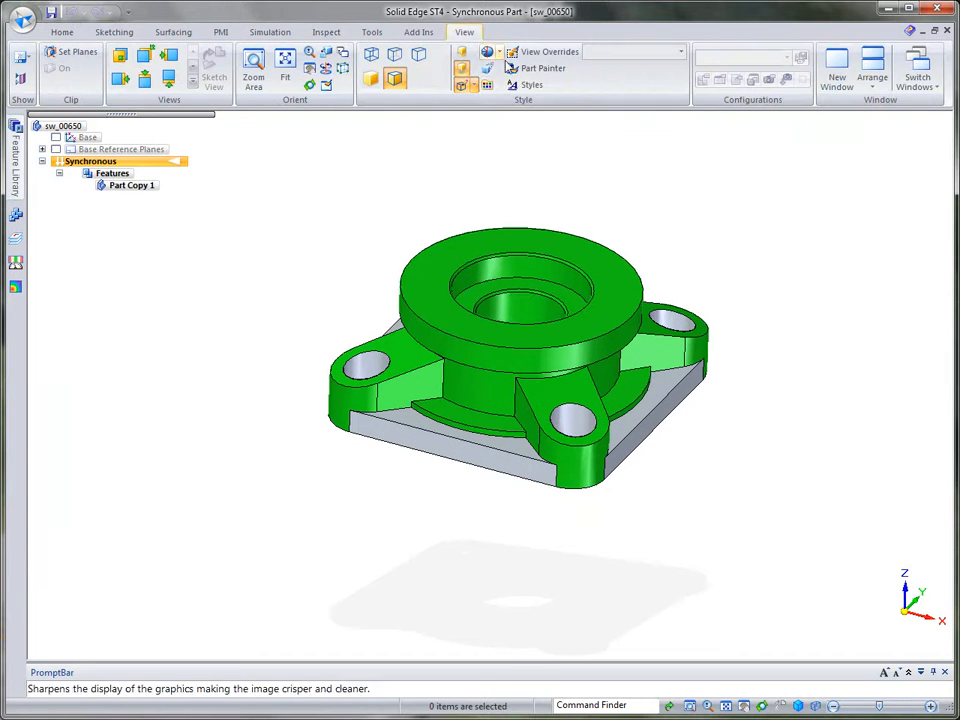
{"action": "left_click", "coordinate": [487, 88]}
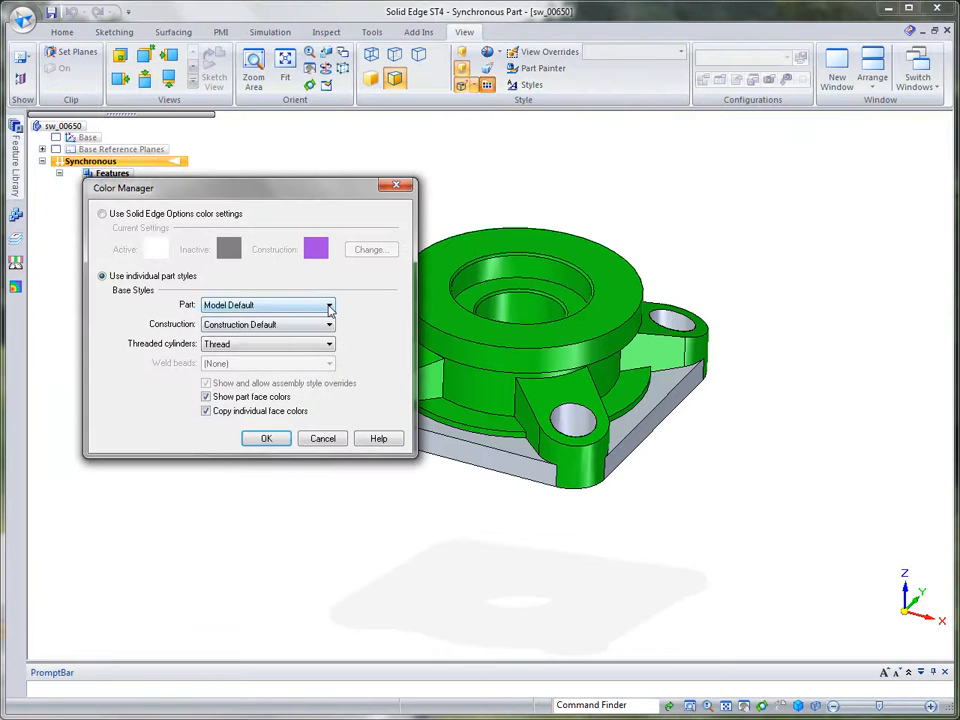
{"action": "left_click", "coordinate": [328, 308]}
{"action": "left_click_drag", "start_coordinate": [333, 457], "coordinate": [333, 325]}
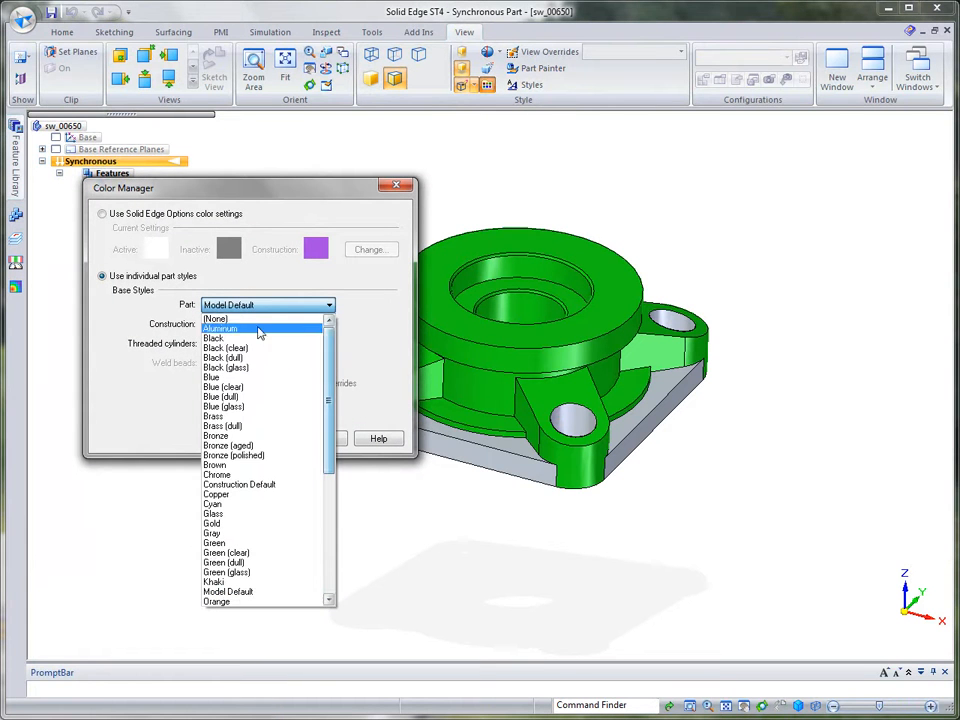
{"action": "left_click", "coordinate": [215, 543]}
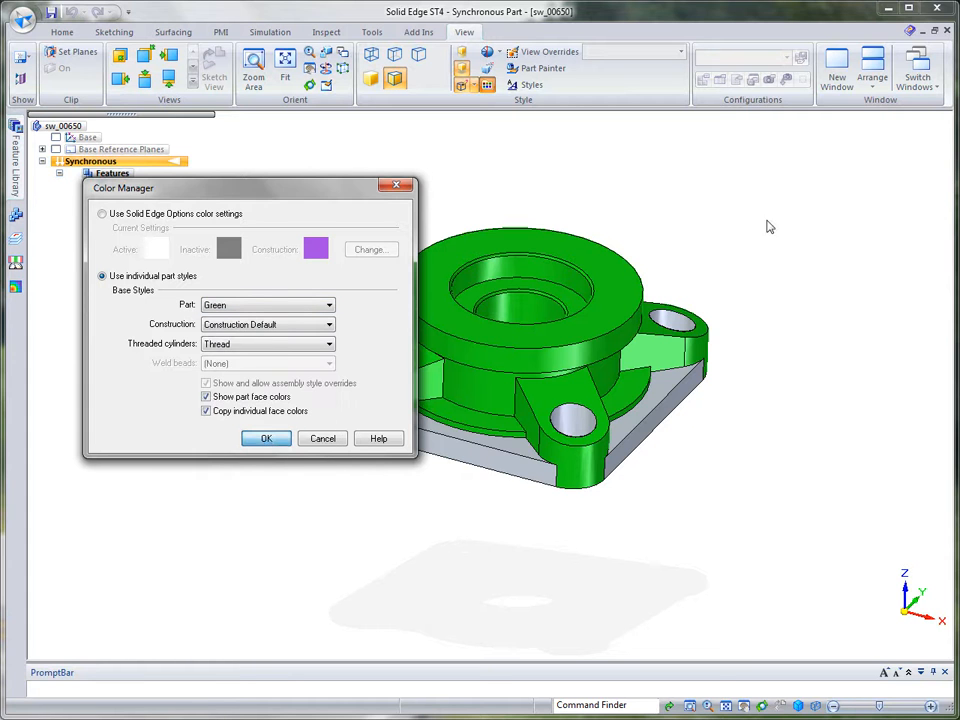
- Save the imported flange as sw_00650.par in the working folder and close it to return to the assembly
{"action": "key", "text": "ctrl+i"}
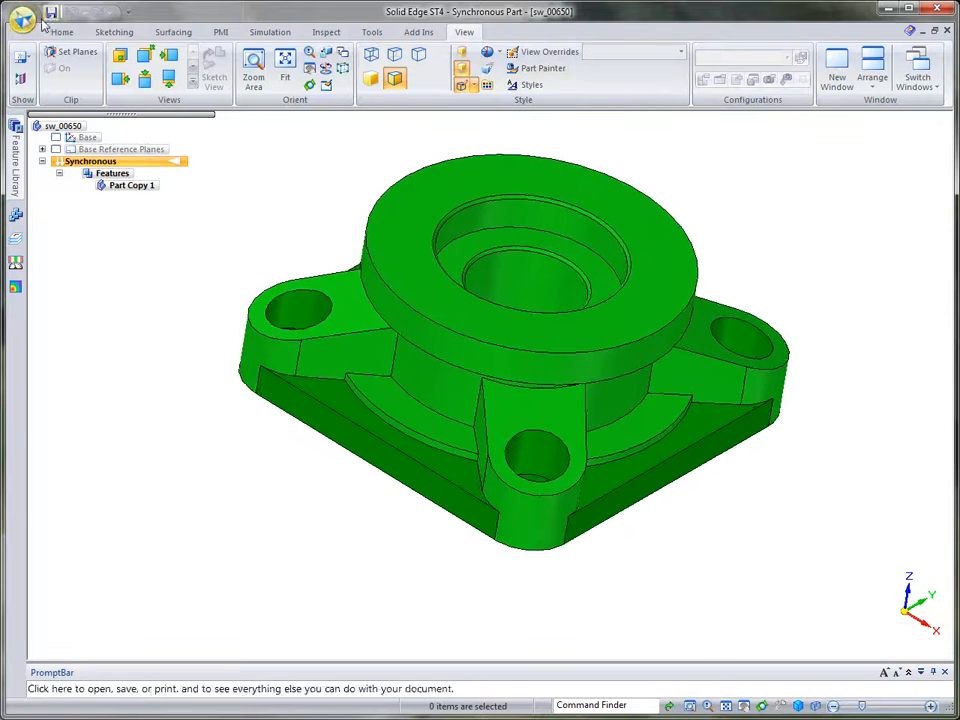
{"action": "left_click", "coordinate": [51, 12]}
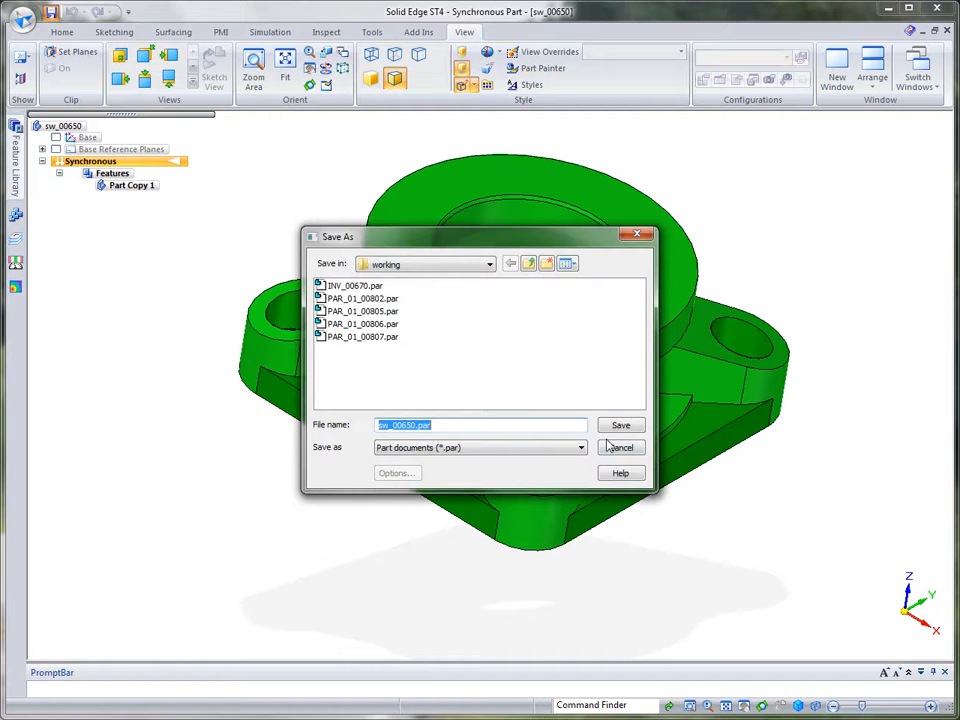
{"action": "left_click", "coordinate": [620, 427]}
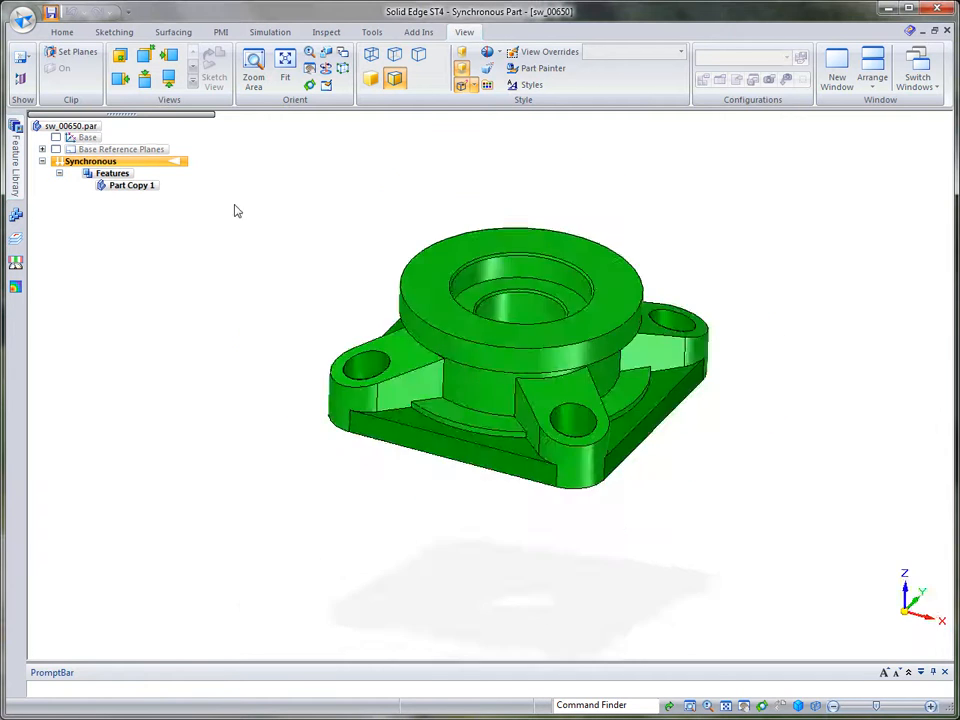
{"action": "left_click", "coordinate": [60, 35]}
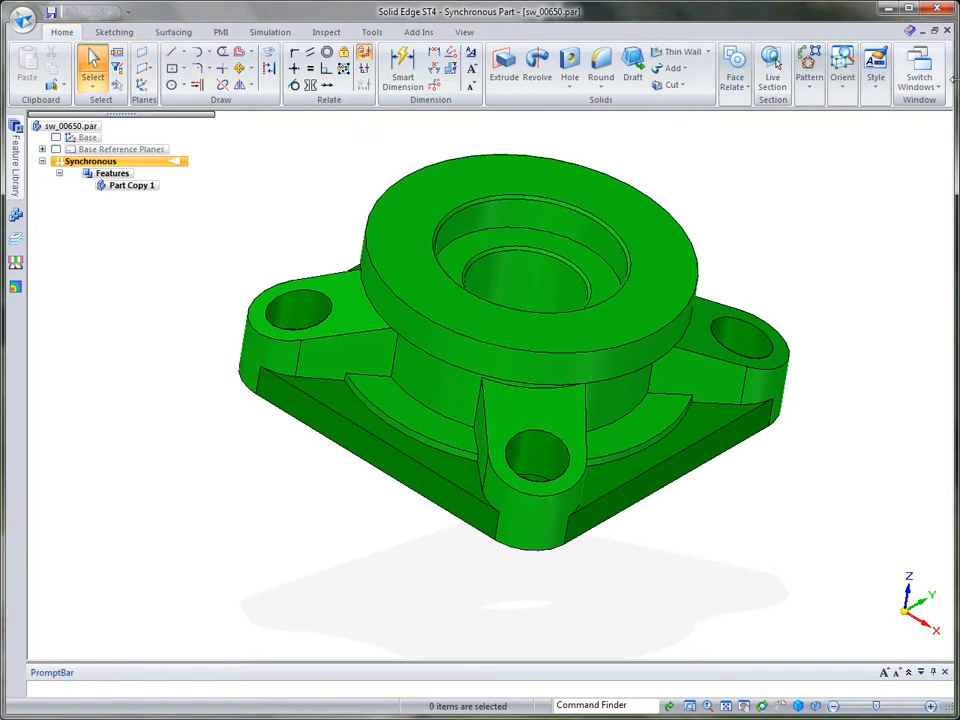
{"action": "left_click", "coordinate": [947, 31]}
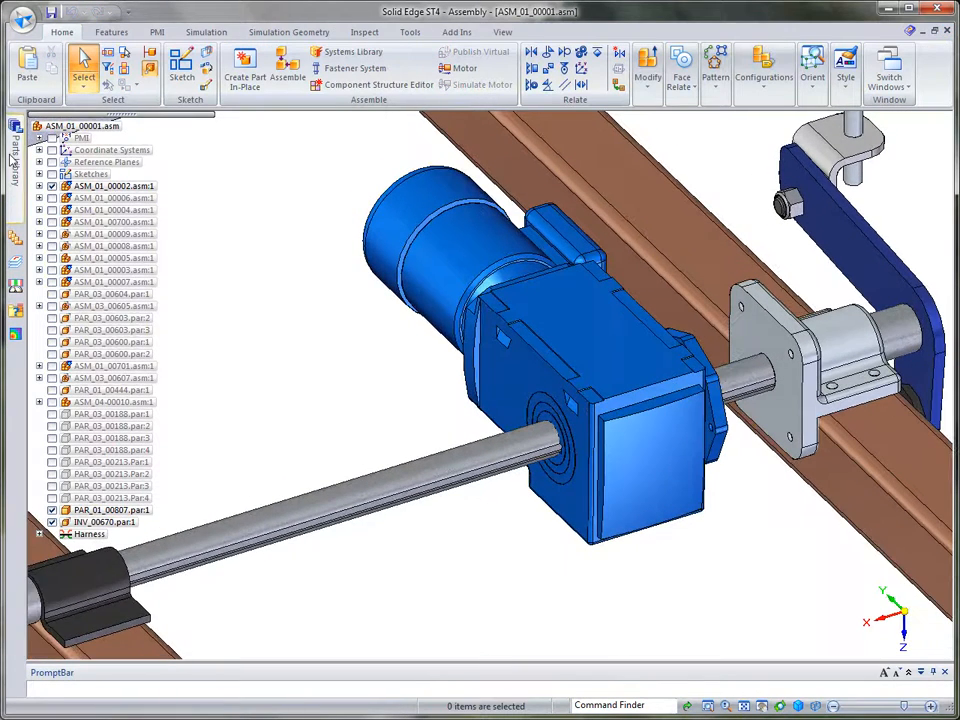
- Insert sw_00650.par from the working folder on drive C into the assembly, in the empty space beside the gearmotor
{"action": "left_click", "coordinate": [14, 158]}
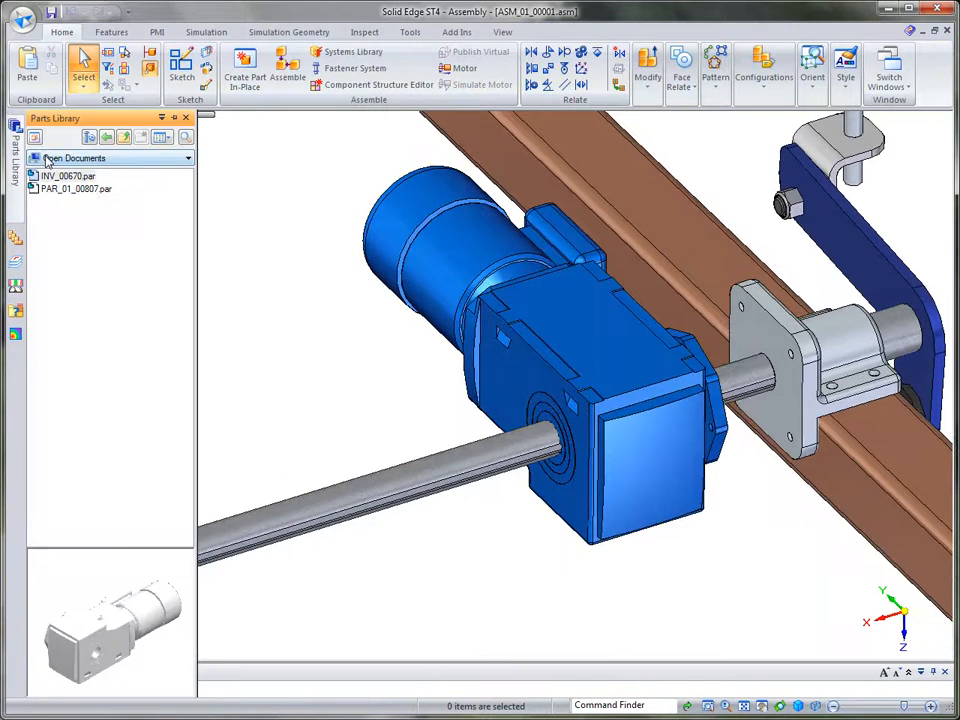
{"action": "left_click", "coordinate": [188, 159]}
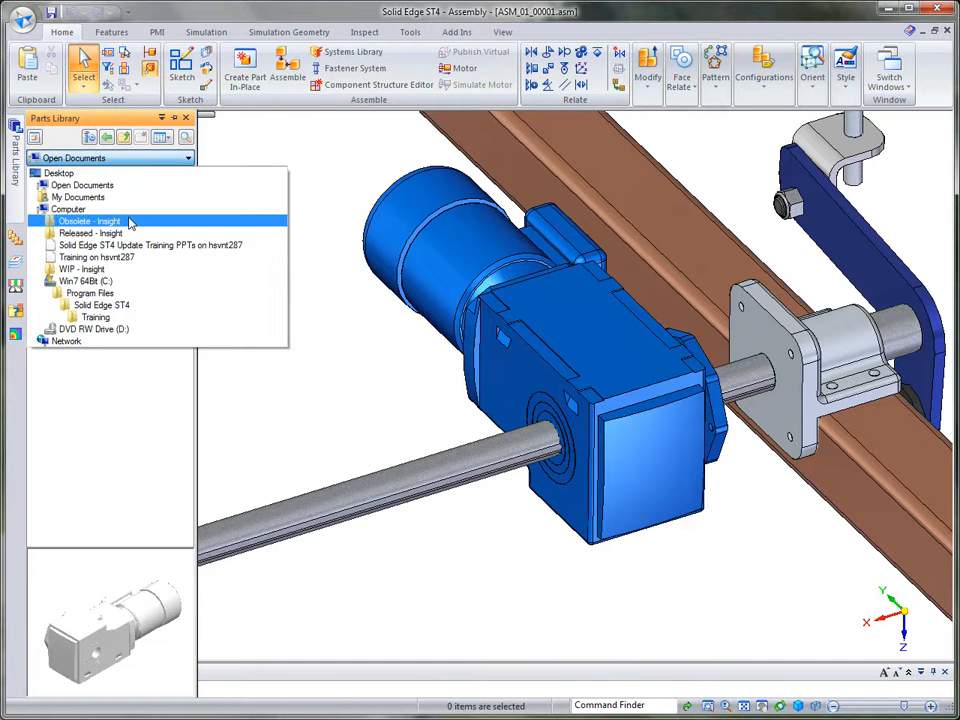
{"action": "left_click", "coordinate": [72, 282]}
{"action": "double_click", "coordinate": [56, 188]}
{"action": "double_click", "coordinate": [52, 189]}
{"action": "double_click", "coordinate": [52, 227]}
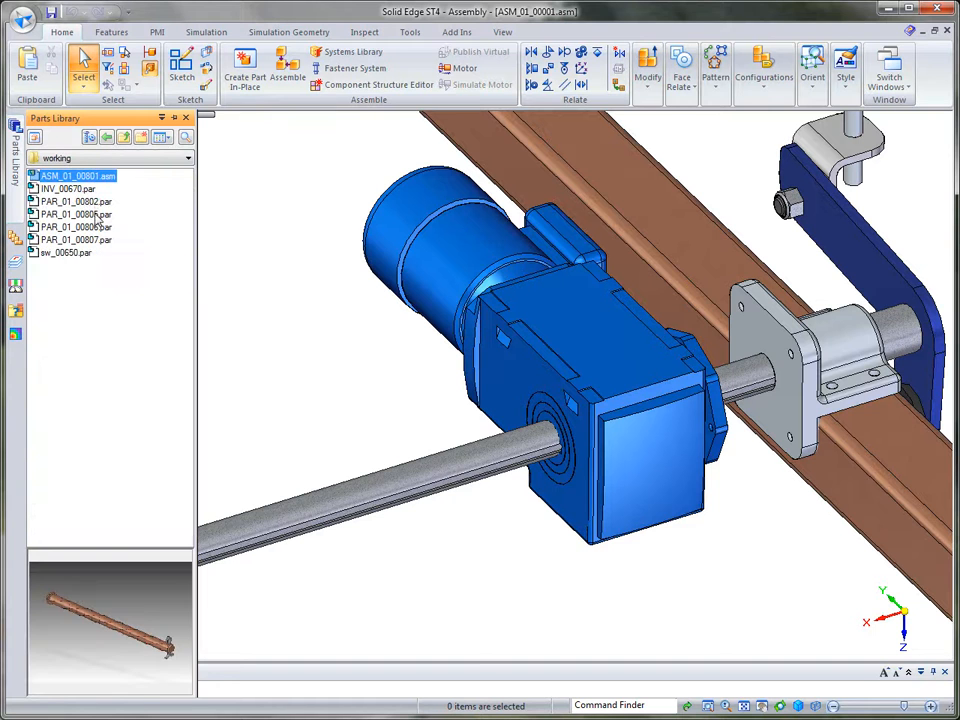
{"action": "left_click", "coordinate": [62, 253]}
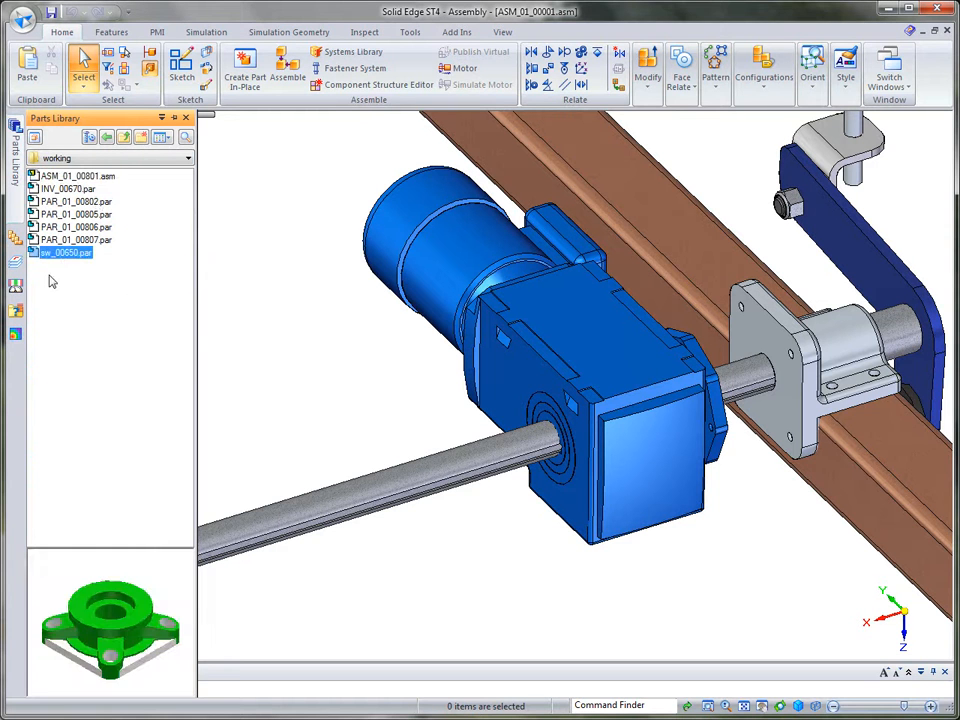
{"action": "left_click_drag", "start_coordinate": [128, 333], "coordinate": [308, 356]}
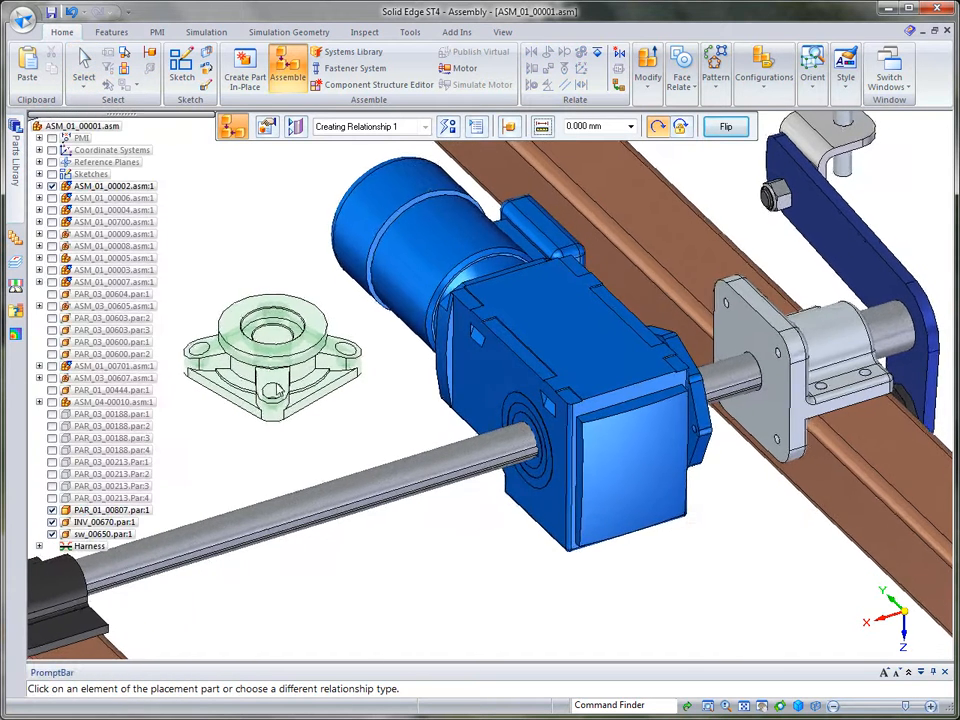
- Align the bore of sw_00650.par with the shaft and mate its square base face to the casting's plate face
{"action": "left_click", "coordinate": [272, 335]}
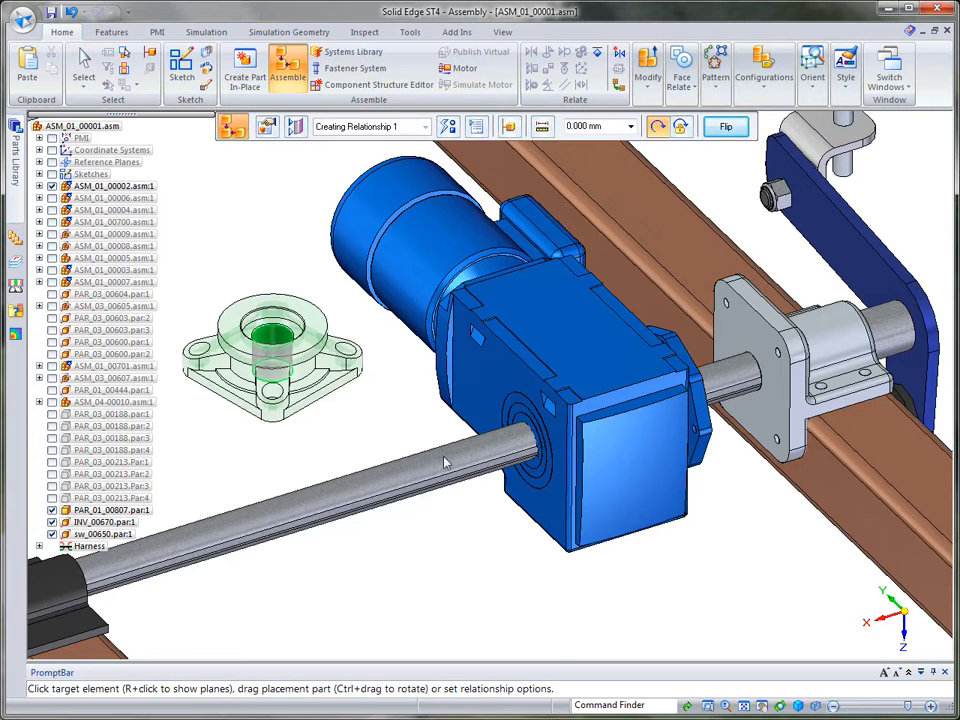
{"action": "left_click", "coordinate": [423, 462]}
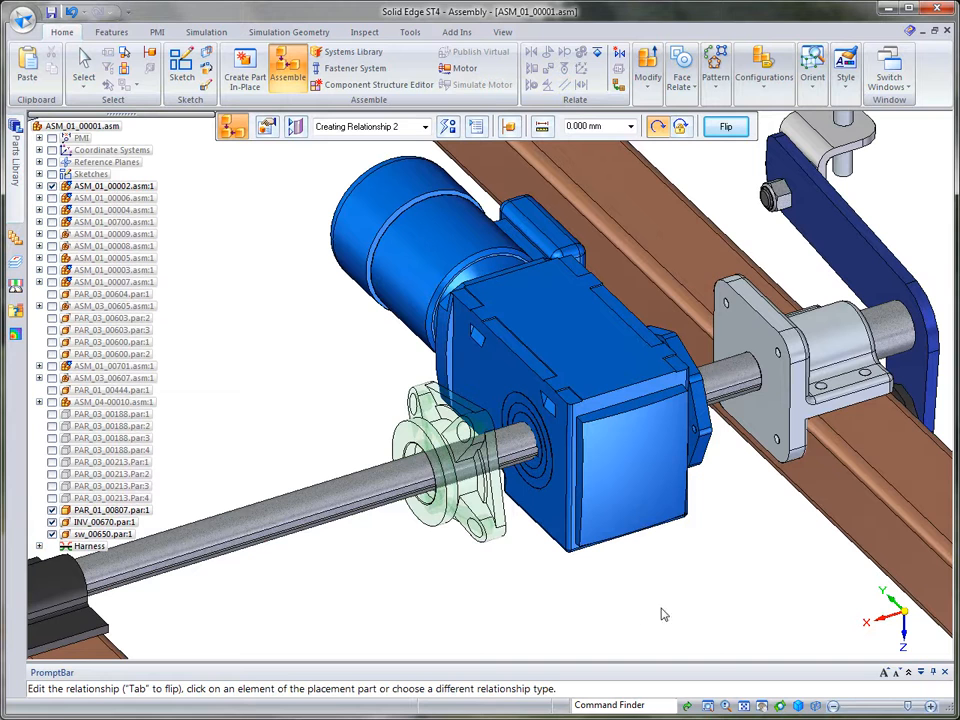
{"action": "left_click", "coordinate": [505, 516]}
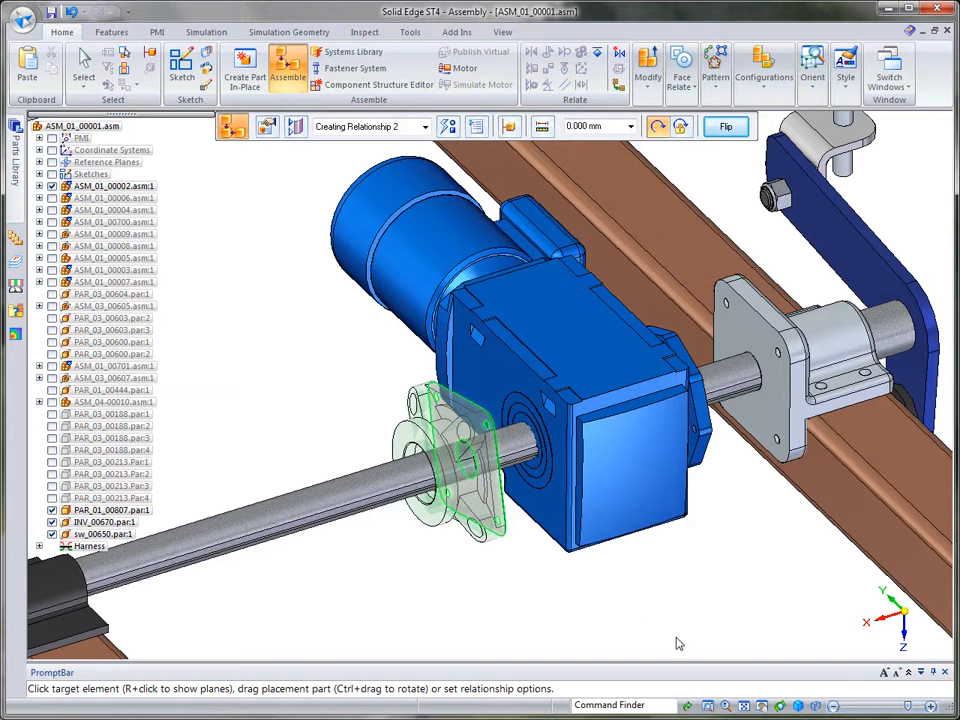
{"action": "left_click", "coordinate": [779, 436]}
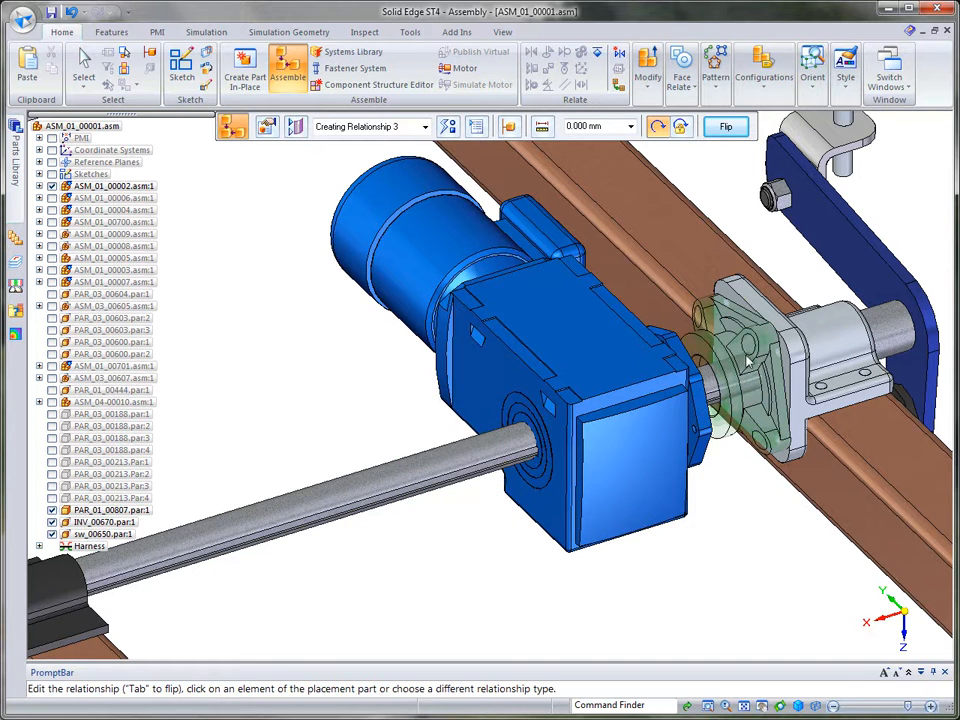
- Align a corner bolt hole of sw_00650.par with the matching hole in the casting's plate to finish positioning the flange
{"action": "left_click", "coordinate": [751, 346]}
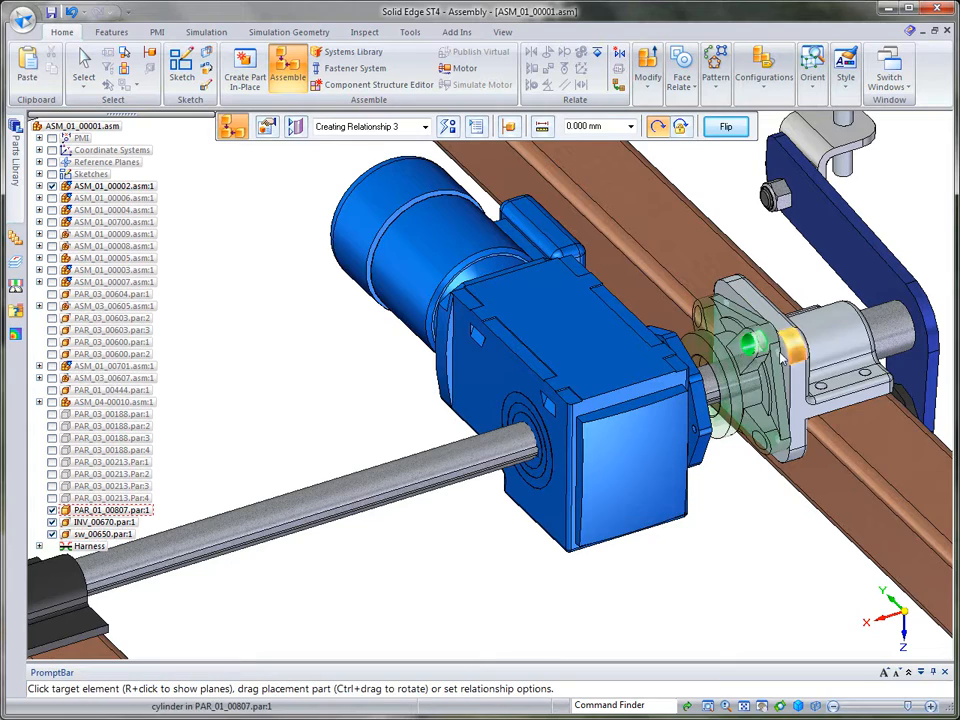
{"action": "left_click", "coordinate": [780, 353]}
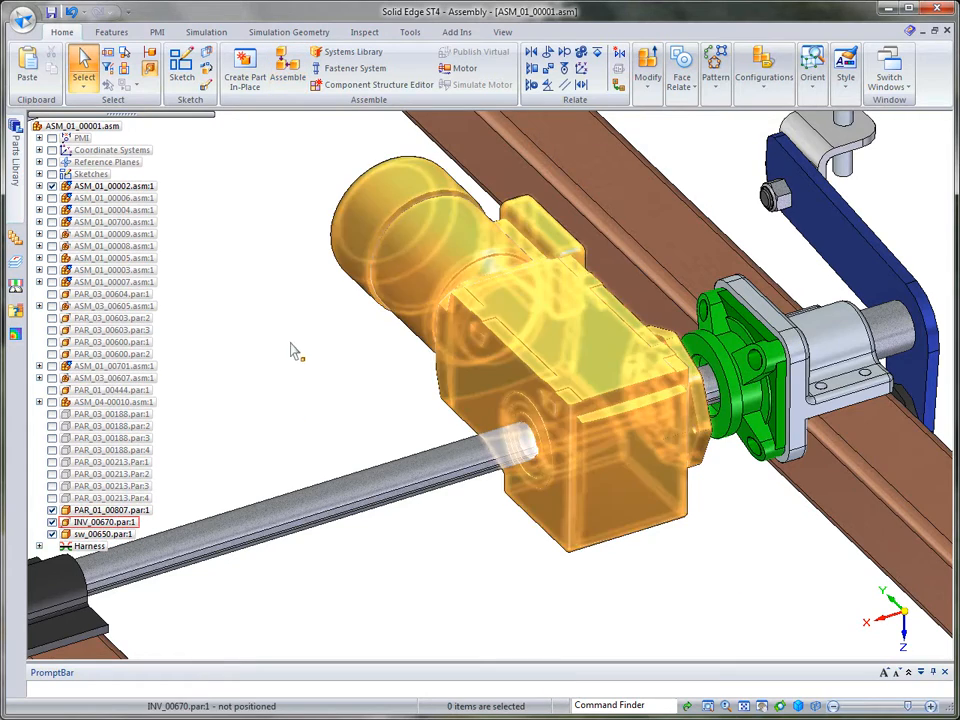
{"action": "middle_click_drag", "start_coordinate": [633, 213], "coordinate": [338, 182]}
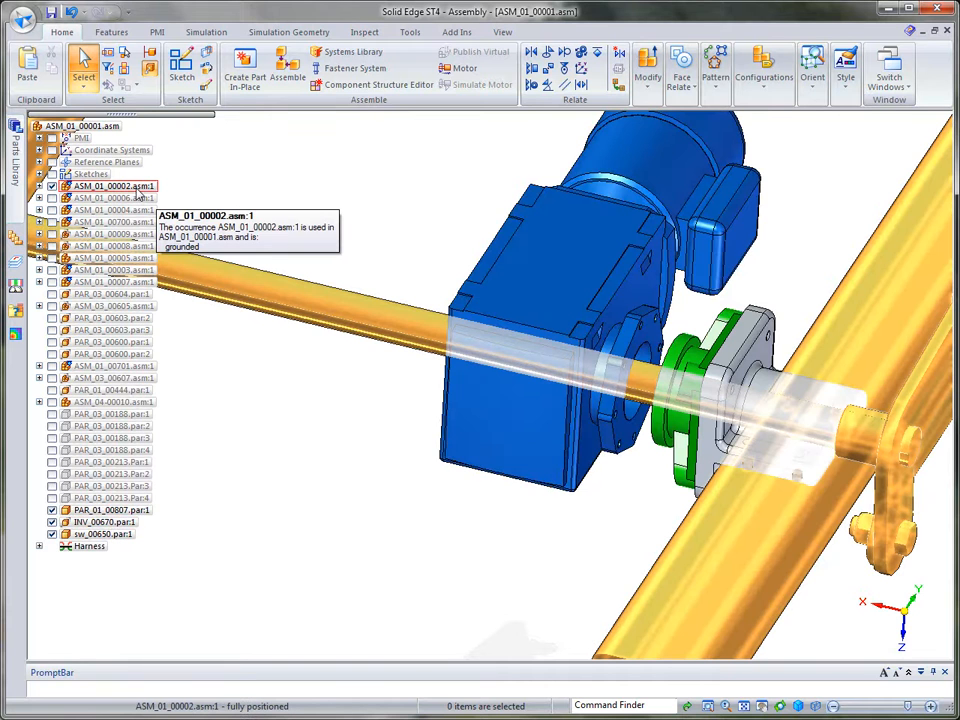
- Transfer PAR_01_00807.par, INV_00670.par and sw_00650.par into subassembly ASM_01_00002.asm and review that subassembly's component list
{"action": "left_click", "coordinate": [110, 511]}
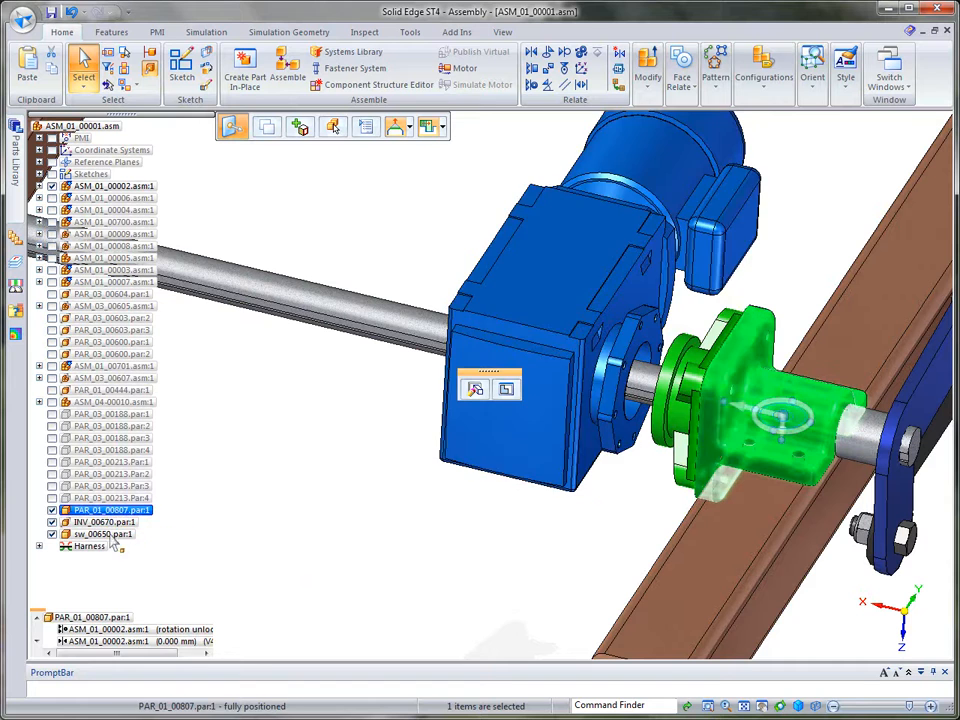
{"action": "left_click", "coordinate": [118, 535], "text": "shift"}
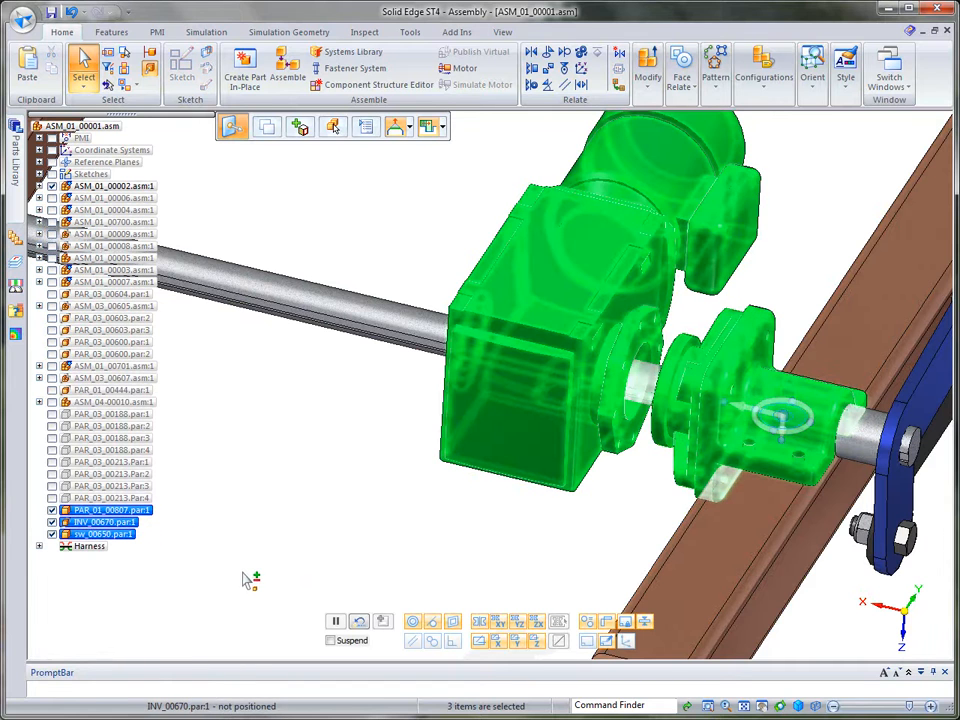
{"action": "left_click", "coordinate": [648, 82]}
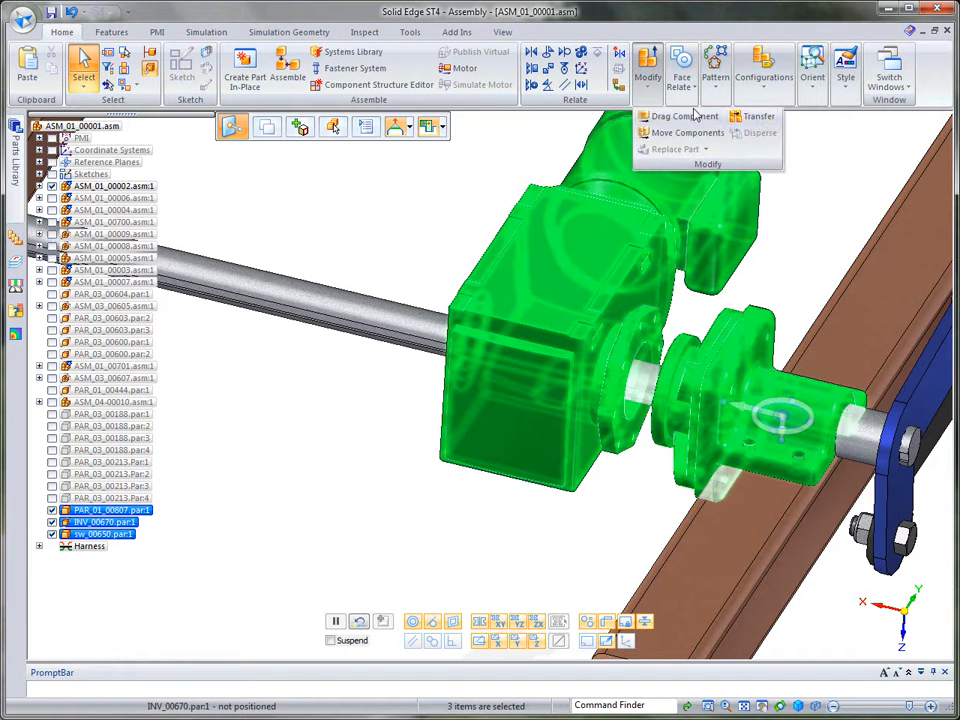
{"action": "left_click", "coordinate": [762, 121]}
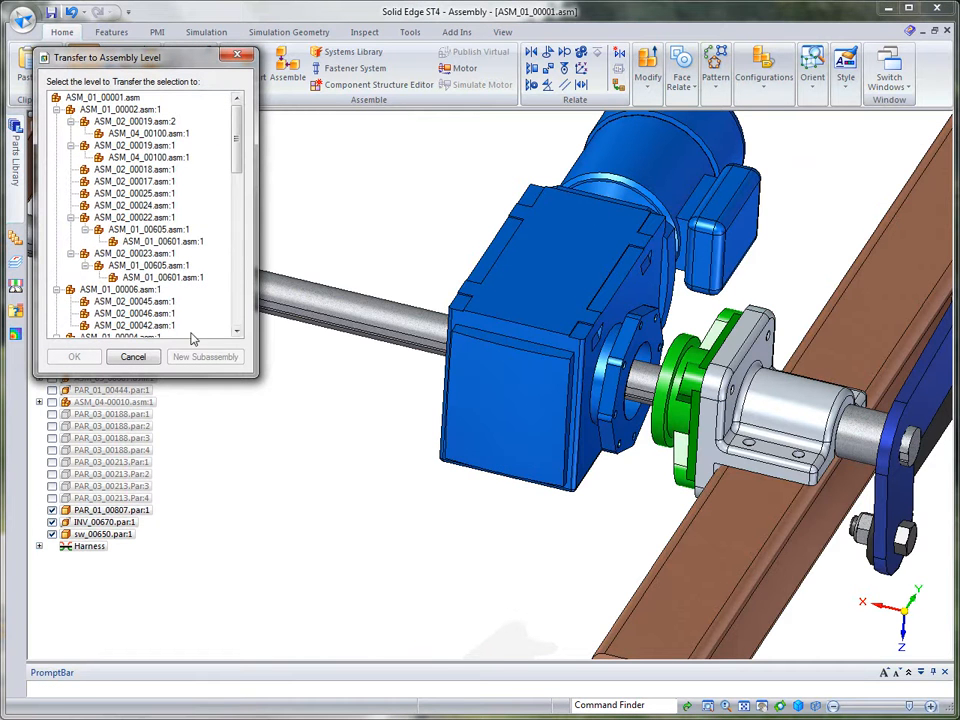
{"action": "left_click", "coordinate": [125, 109]}
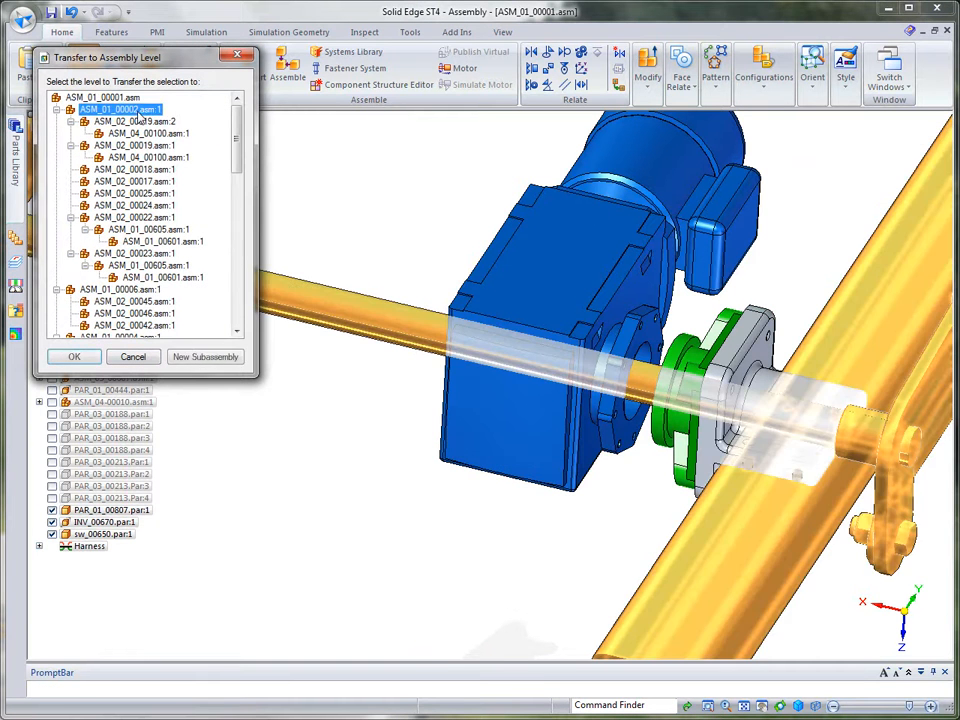
{"action": "left_click", "coordinate": [75, 358]}
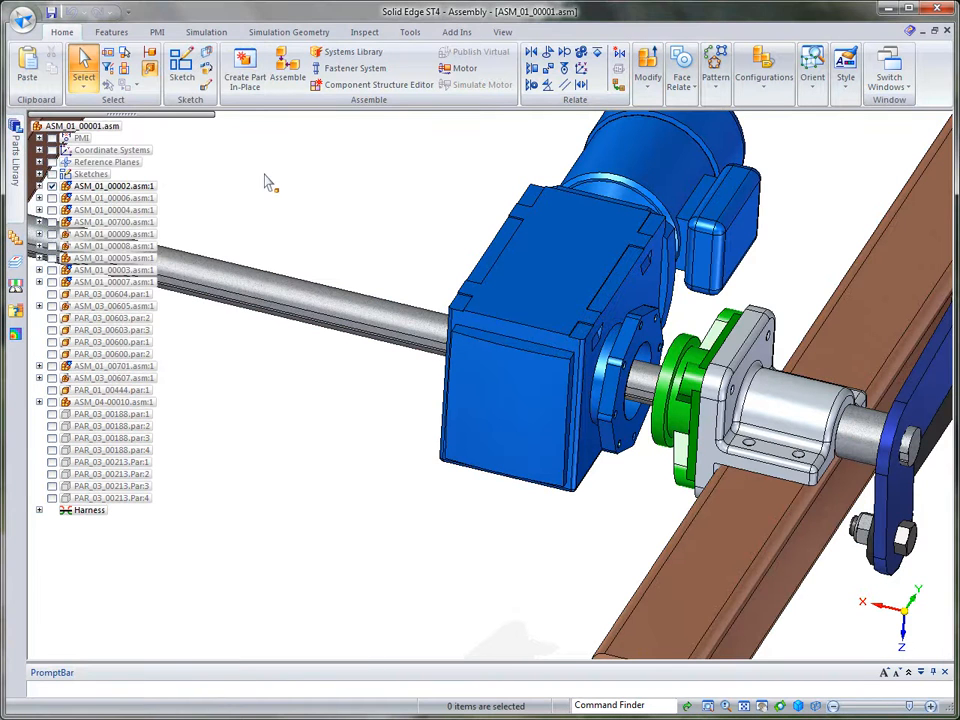
{"action": "left_click", "coordinate": [40, 187]}
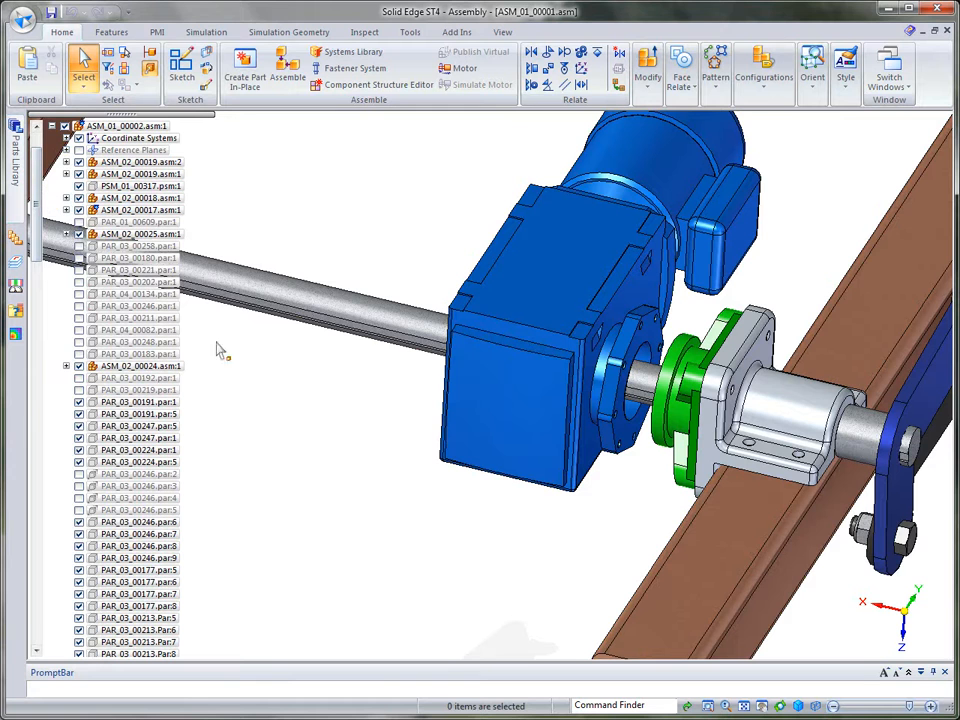
{"action": "left_click_drag", "start_coordinate": [35, 188], "coordinate": [58, 568]}
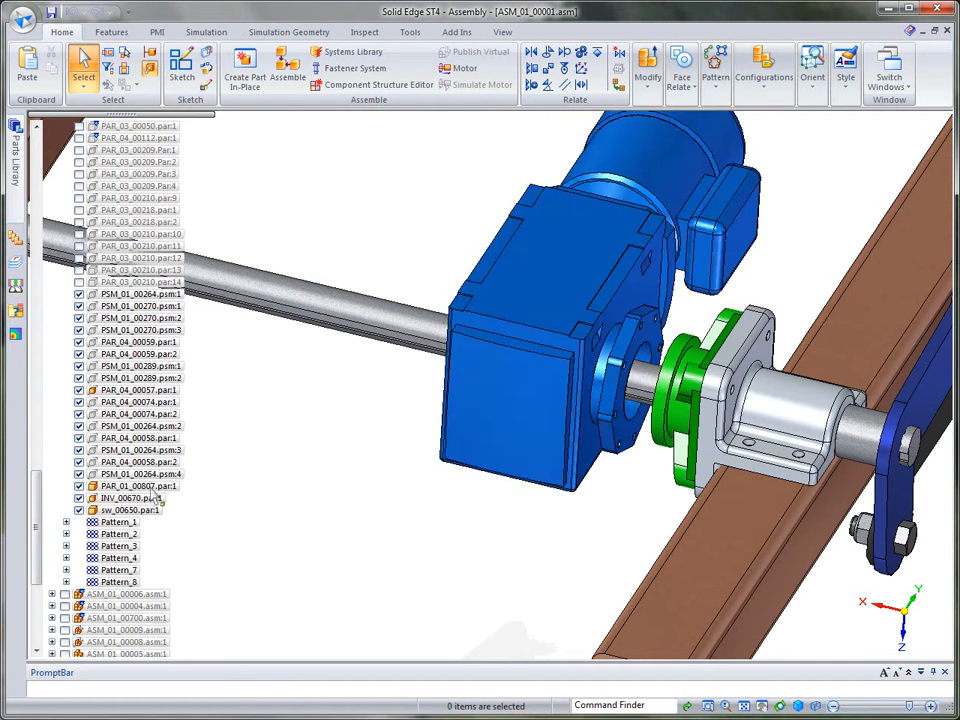
{"action": "mouse_move", "coordinate": [155, 492]}
{"action": "left_click_drag", "start_coordinate": [37, 537], "coordinate": [52, 190]}
{"action": "left_click", "coordinate": [52, 187]}
- Open the green flange sw_00650.par for in-place editing and show the surrounding assembly parts
{"action": "scroll", "coordinate": [817, 155], "scroll_direction": "up", "scroll_amount": 4}
{"action": "middle_click_drag", "start_coordinate": [802, 181], "coordinate": [760, 186]}
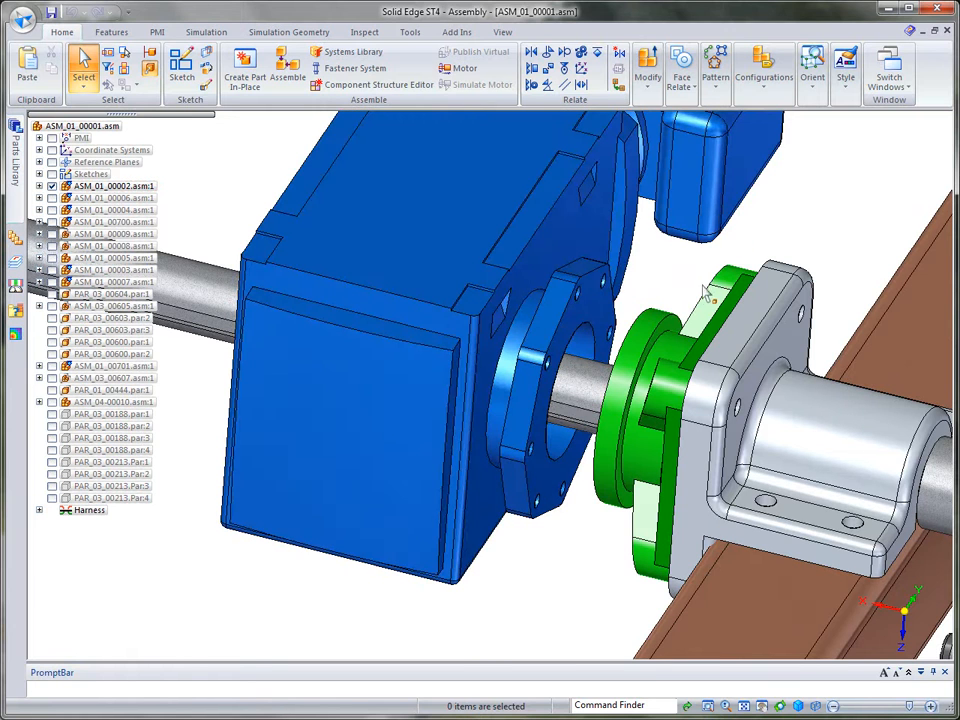
{"action": "left_click", "coordinate": [657, 336]}
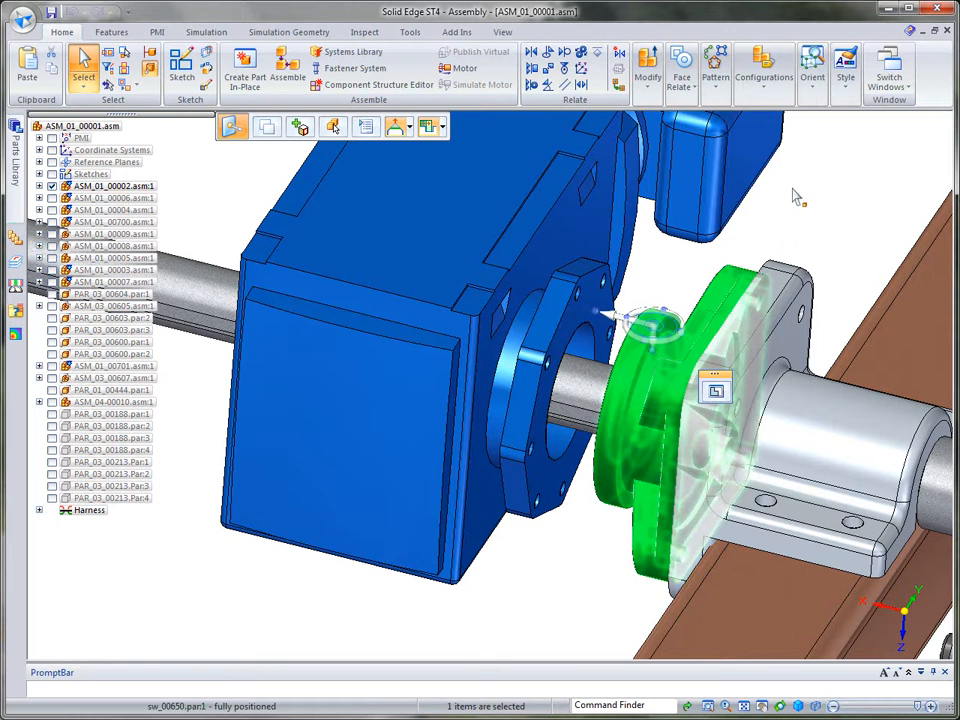
{"action": "left_click", "coordinate": [715, 390]}
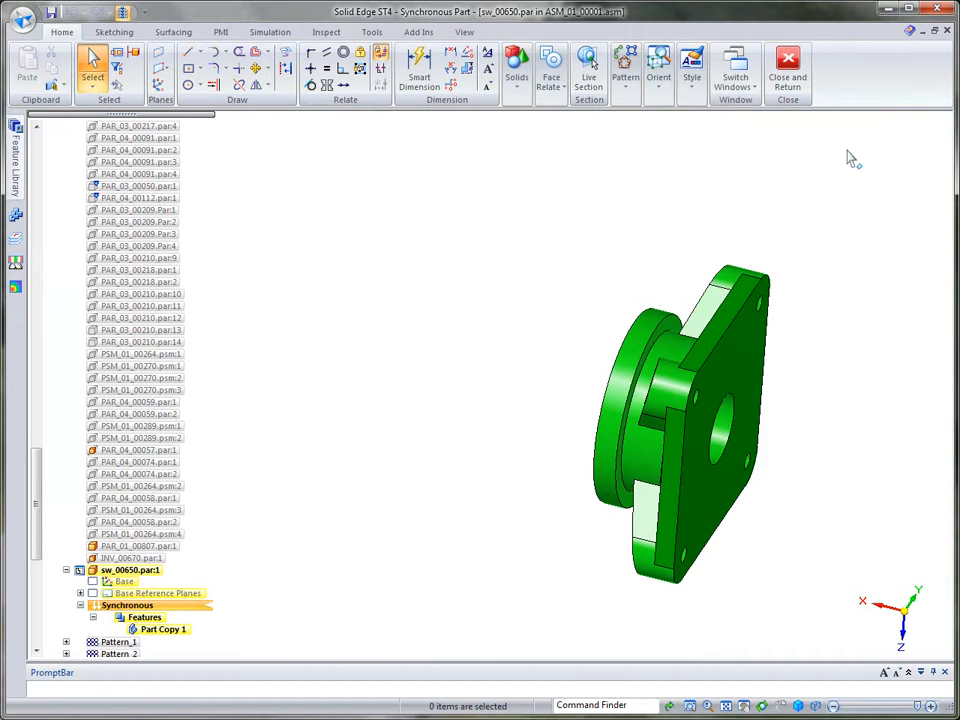
{"action": "middle_click_drag", "start_coordinate": [839, 213], "coordinate": [743, 233]}
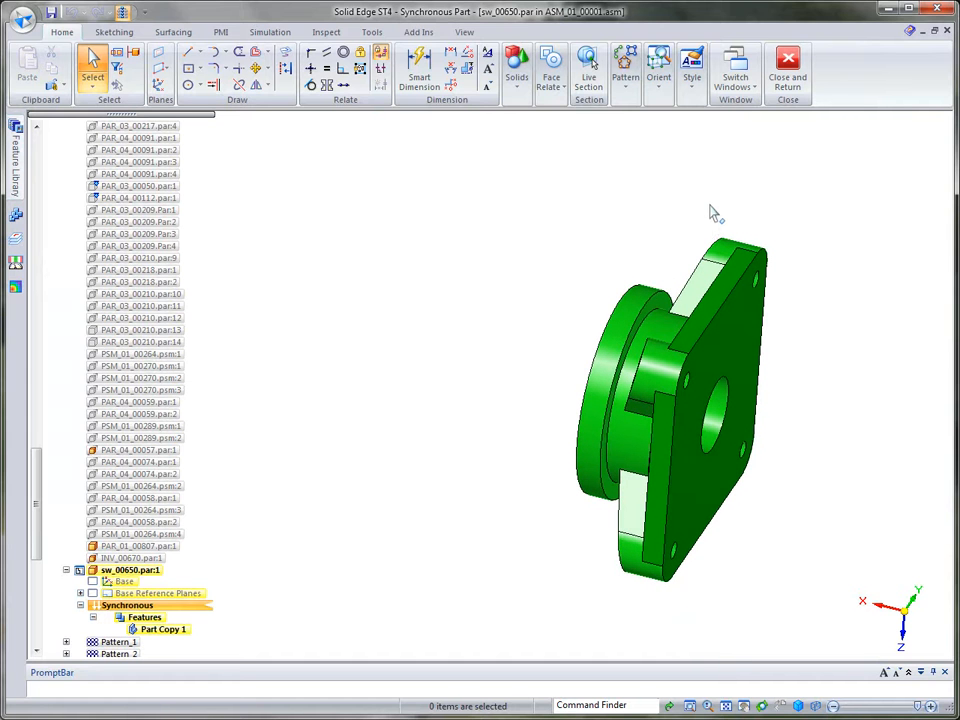
{"action": "key", "text": "ctrl+shift+p"}
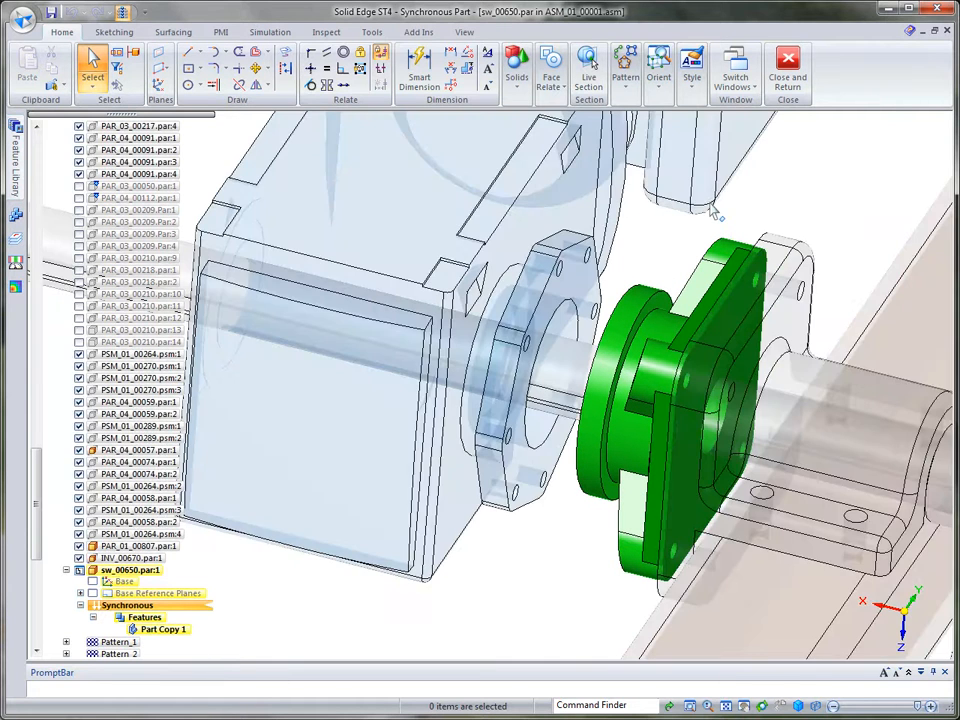
- Extrude the gearmotor's octagonal flange face about 23 mm toward the casting as a new protrusion in sw_00650.par
{"action": "middle_click_drag", "start_coordinate": [821, 189], "coordinate": [843, 203]}
{"action": "right_click", "coordinate": [815, 200]}
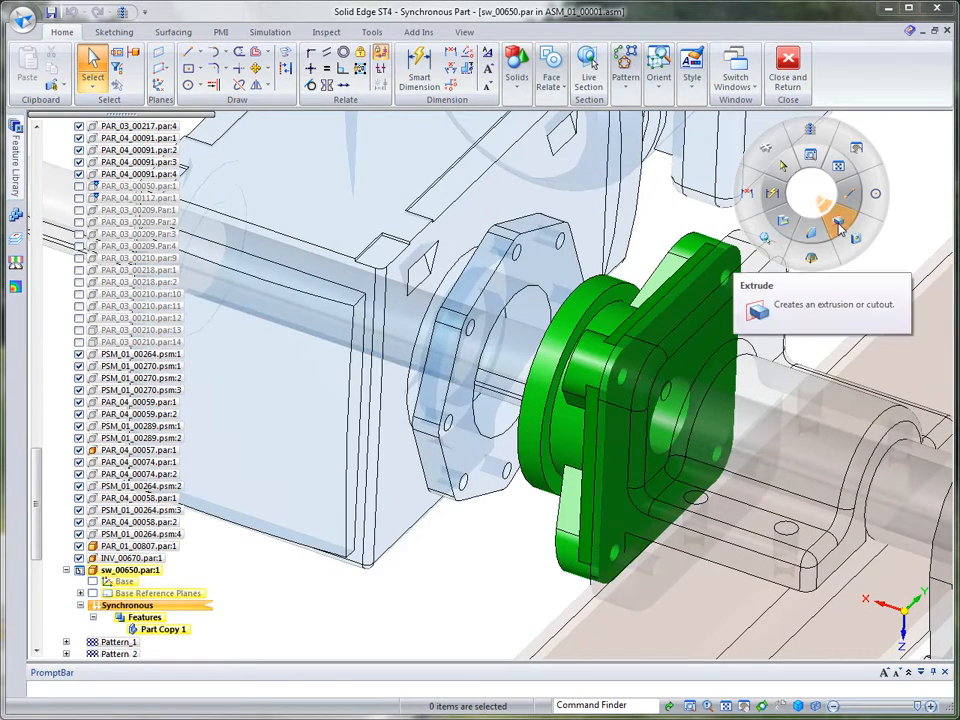
{"action": "left_click", "coordinate": [840, 228]}
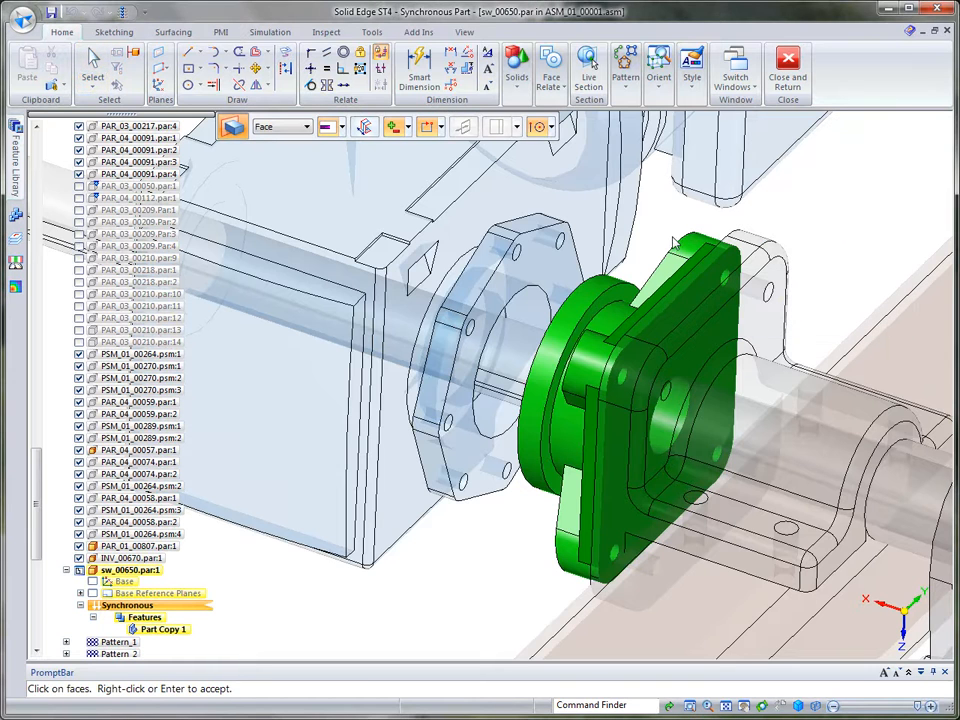
{"action": "left_click", "coordinate": [541, 268]}
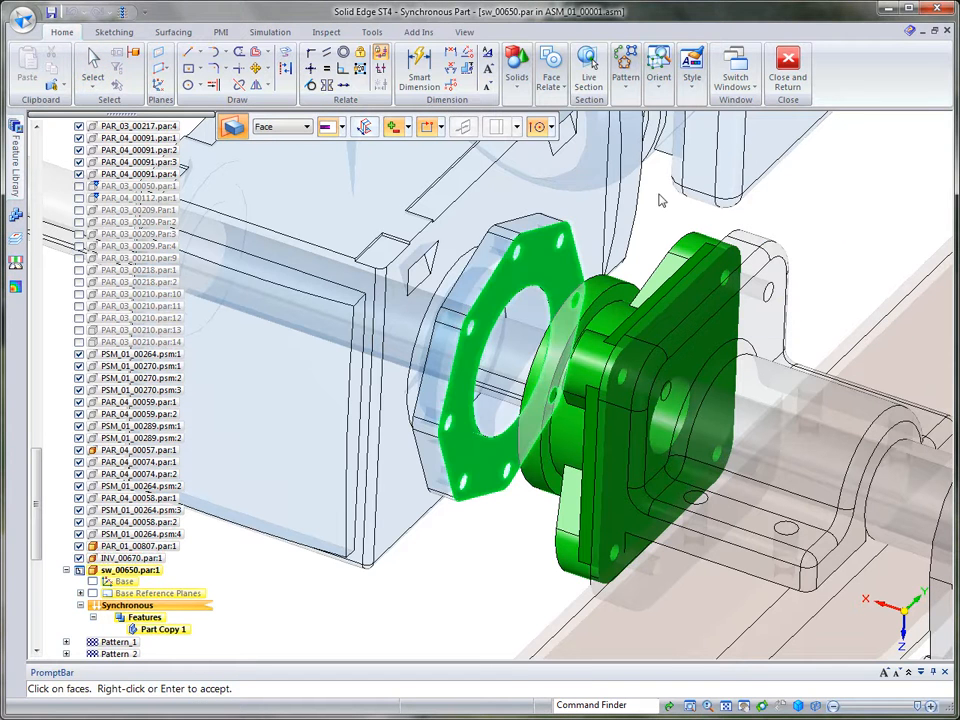
{"action": "right_click", "coordinate": [814, 210]}
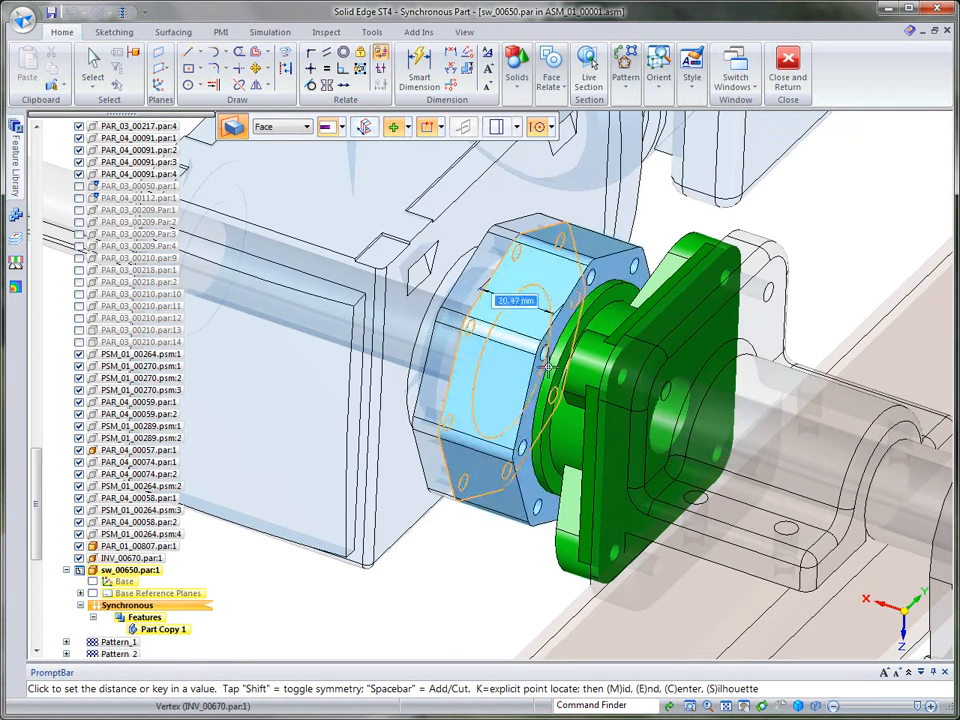
{"action": "left_click", "coordinate": [556, 362]}
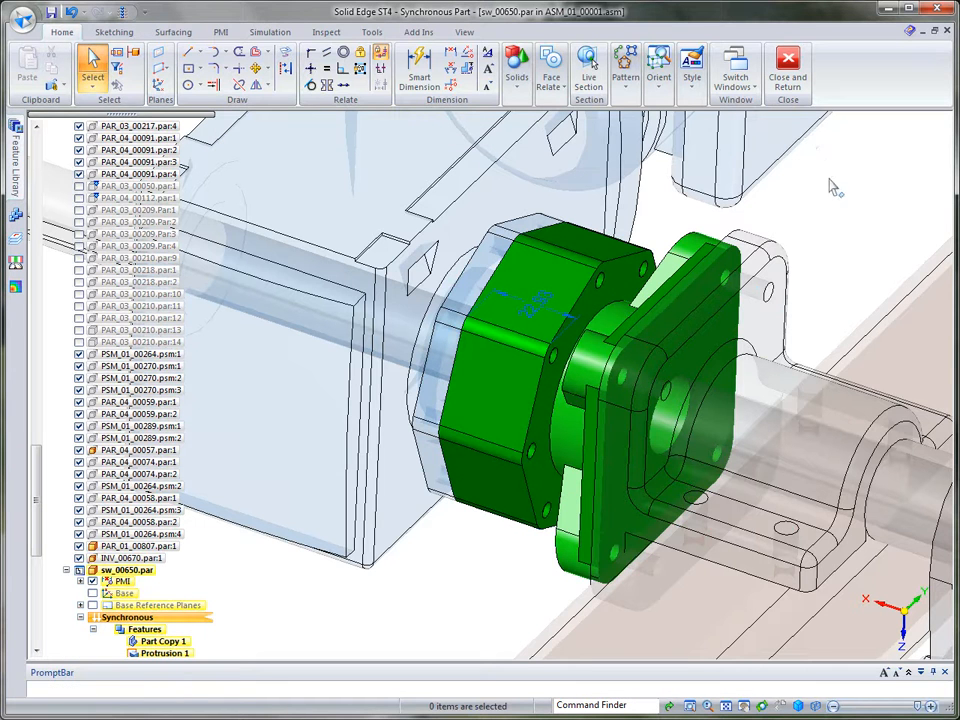
- Reduce the thickness dimension of the new octagonal protrusion, keeping its gearmotor-side face in place
{"action": "left_click", "coordinate": [549, 313]}
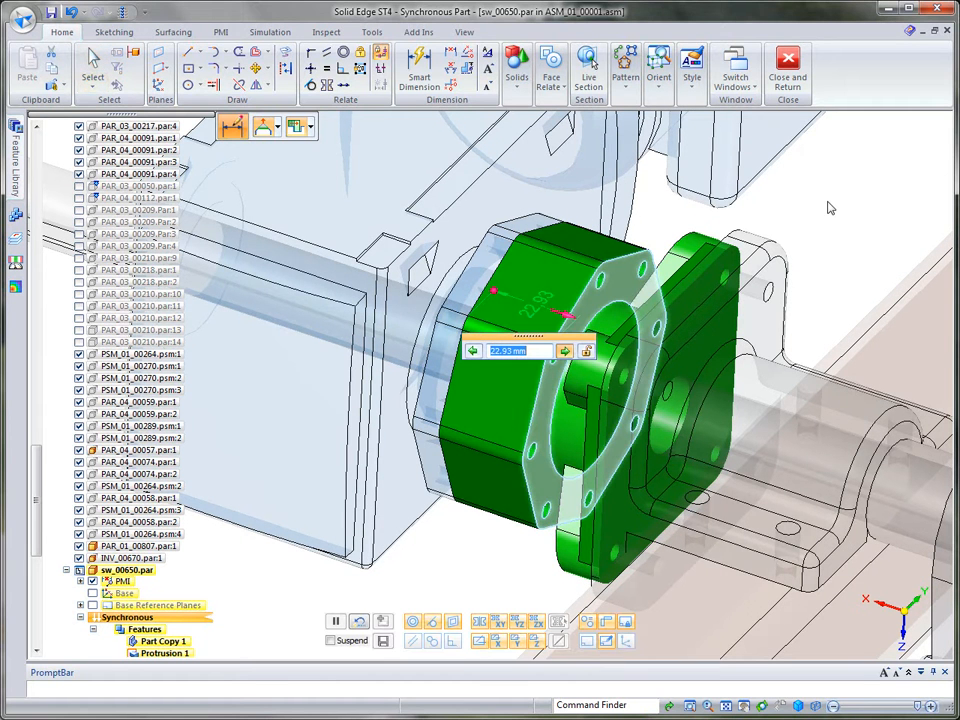
{"action": "type", "text": "19.49"}
{"action": "key", "text": "Return"}
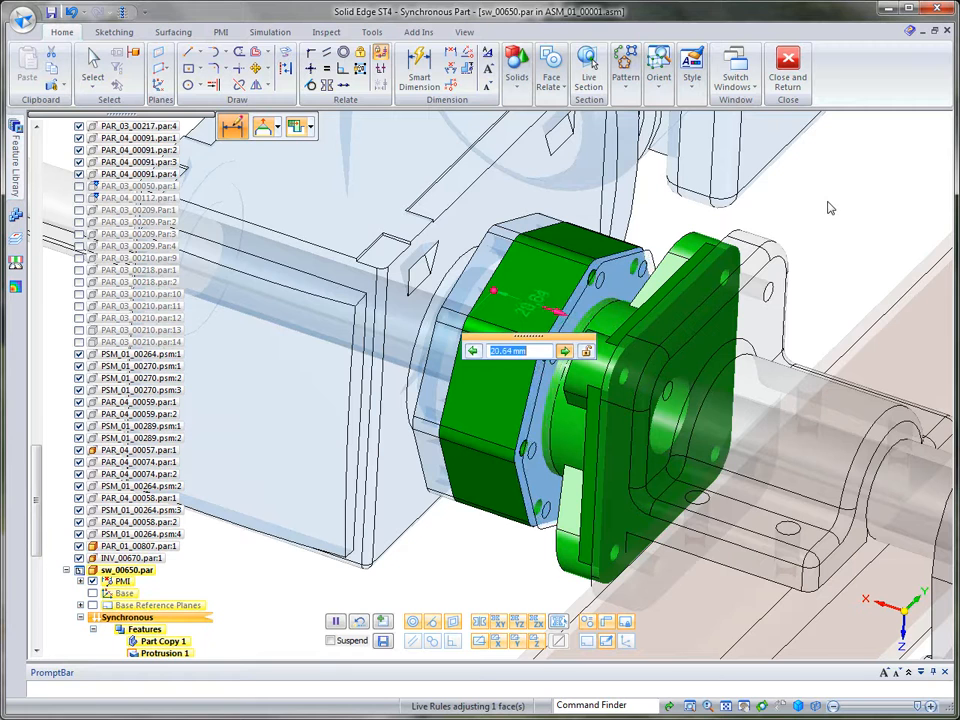
{"action": "scroll", "coordinate": [832, 202], "scroll_direction": "down", "scroll_amount": 1}
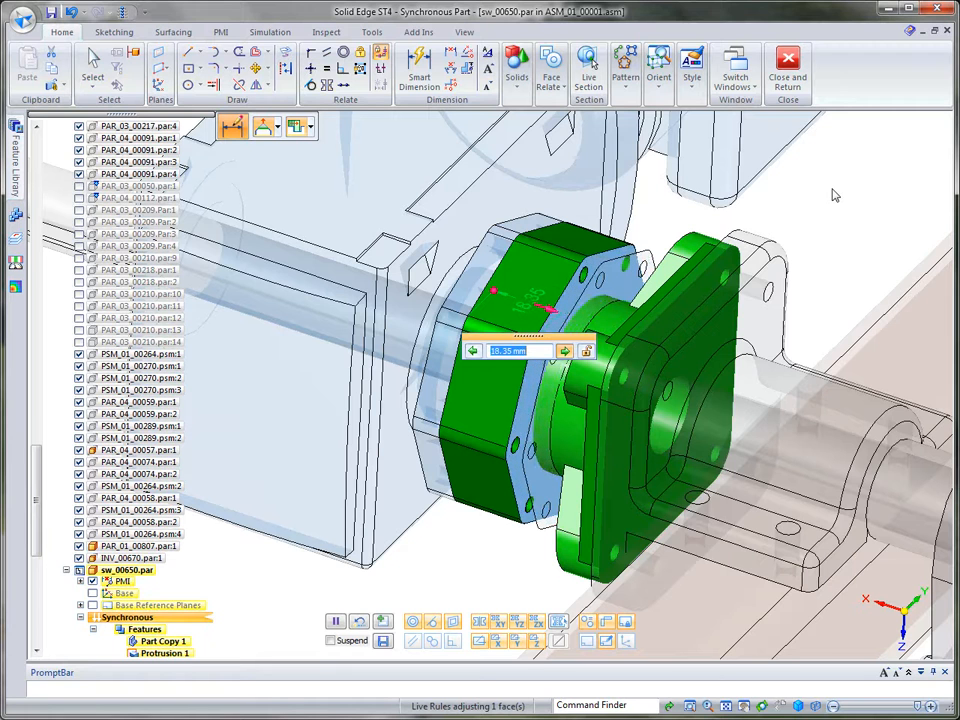
{"action": "key", "text": "Return"}
{"action": "key", "text": "Escape"}
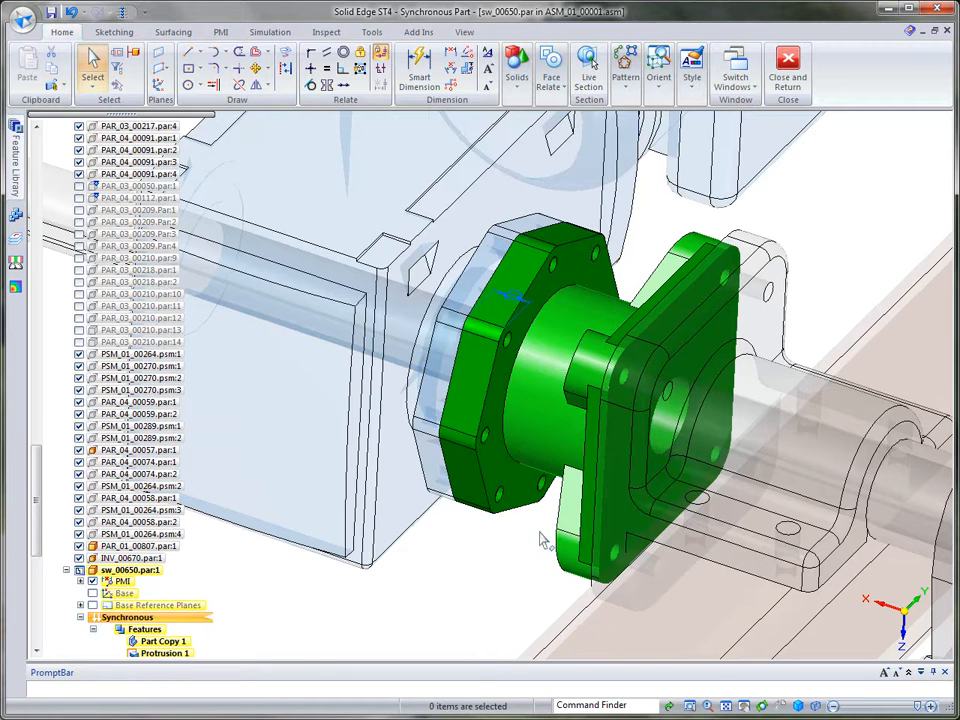
- Inspect the reshaped flange from the side, close its in-place edit and return to the assembly
{"action": "middle_click_drag", "start_coordinate": [456, 579], "coordinate": [549, 375]}
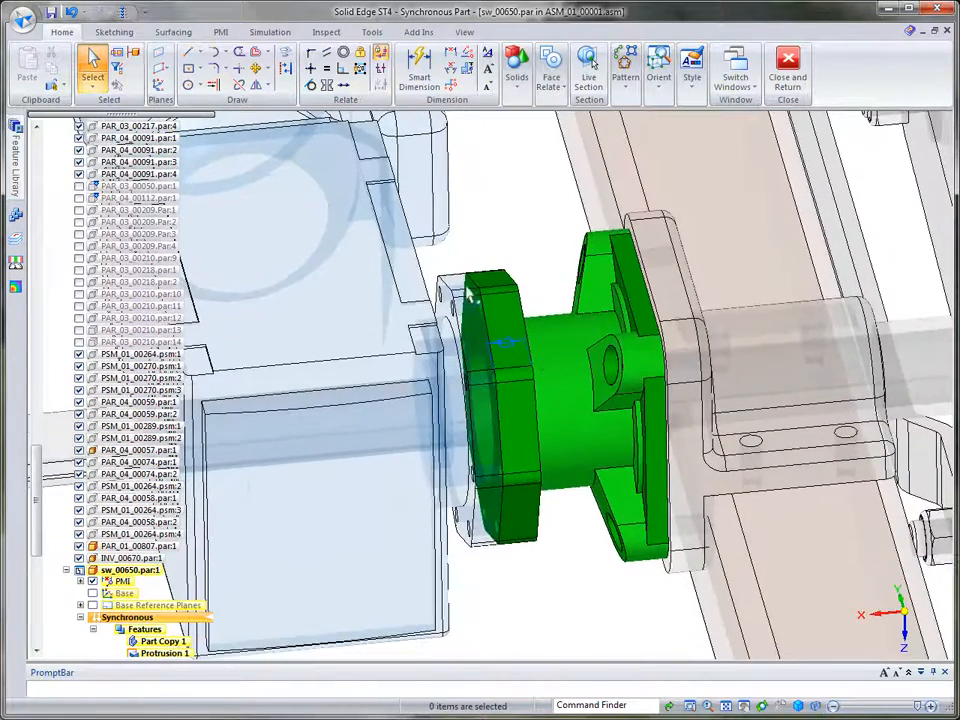
{"action": "middle_click_drag", "start_coordinate": [523, 220], "coordinate": [652, 170]}
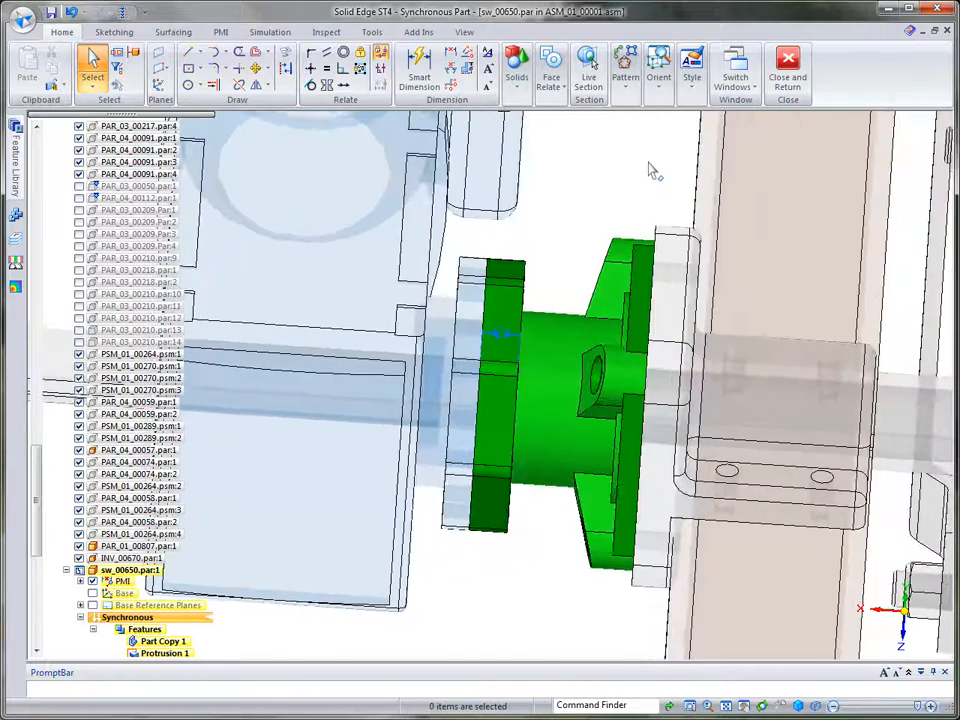
{"action": "left_click", "coordinate": [788, 78]}
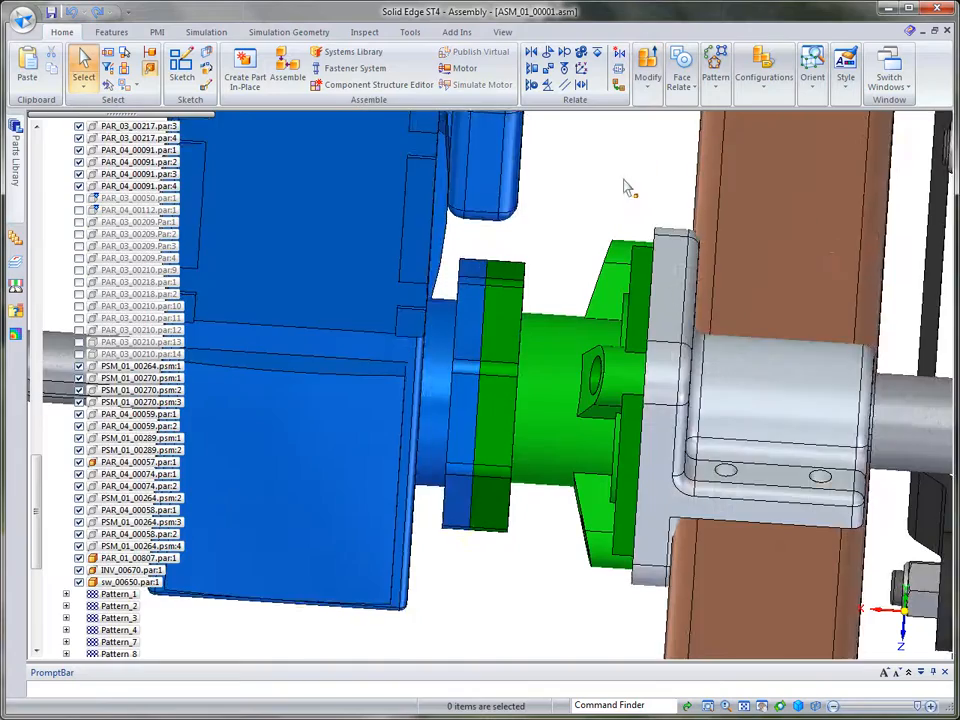
{"action": "mouse_move", "coordinate": [624, 179]}
{"action": "middle_mouse_down"}
{"action": "mouse_move", "coordinate": [508, 181]}
{"action": "mouse_move", "coordinate": [686, 206]}
{"action": "mouse_move", "coordinate": [718, 167]}
{"action": "mouse_move", "coordinate": [780, 225]}
{"action": "mouse_move", "coordinate": [752, 226]}
{"action": "mouse_move", "coordinate": [840, 204]}
{"action": "mouse_move", "coordinate": [861, 180]}
{"action": "mouse_move", "coordinate": [810, 205]}
{"action": "mouse_move", "coordinate": [655, 322]}
{"action": "mouse_move", "coordinate": [634, 321]}
{"action": "mouse_move", "coordinate": [625, 395]}
{"action": "middle_mouse_up"}
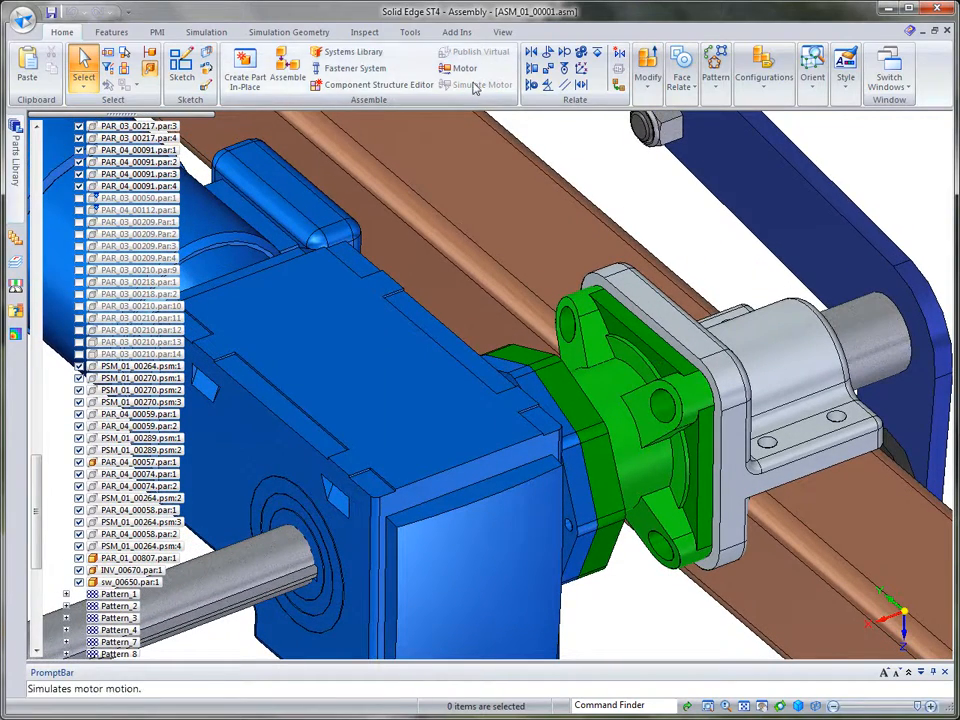
- Create and save inter-part concentric and coplanar relationships with sw_00650.par driven by casting PAR_01_00807.par
{"action": "left_click", "coordinate": [617, 90]}
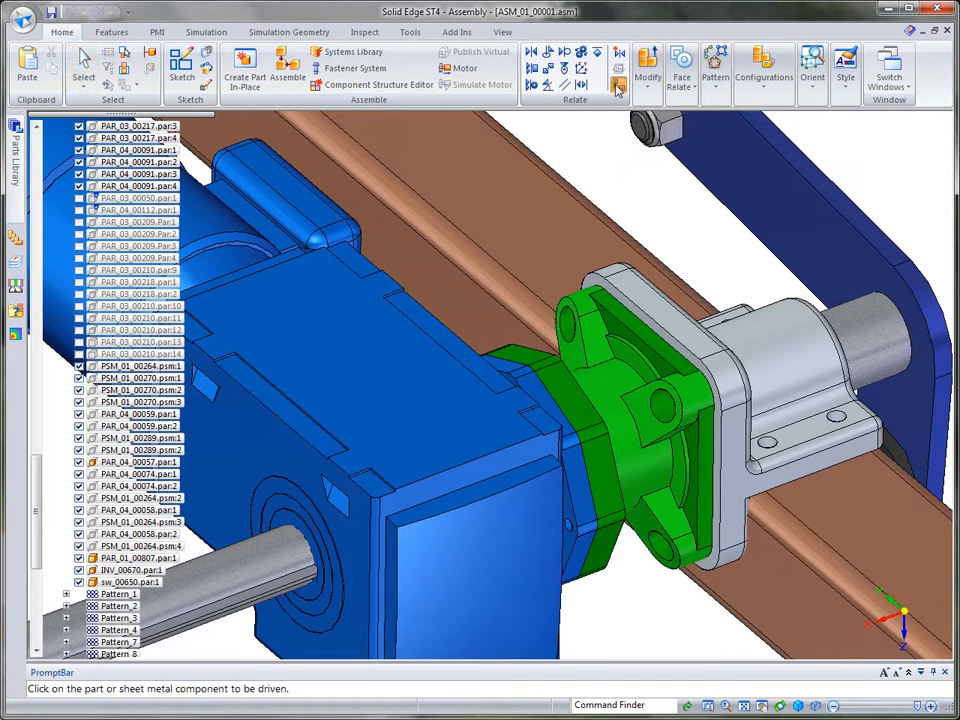
{"action": "left_click", "coordinate": [605, 413]}
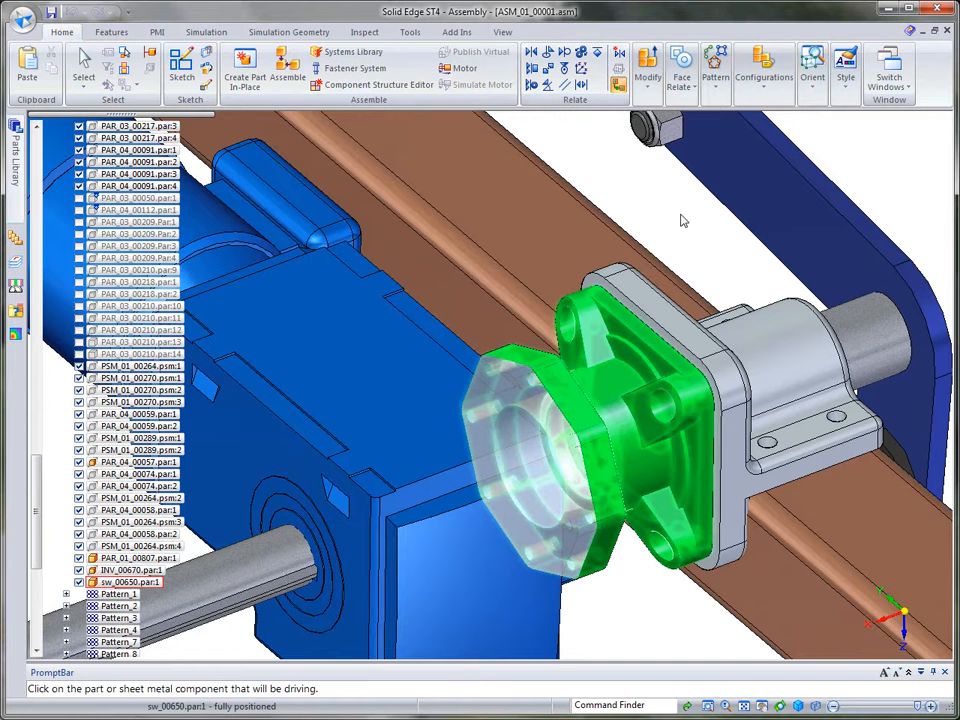
{"action": "left_click", "coordinate": [785, 313]}
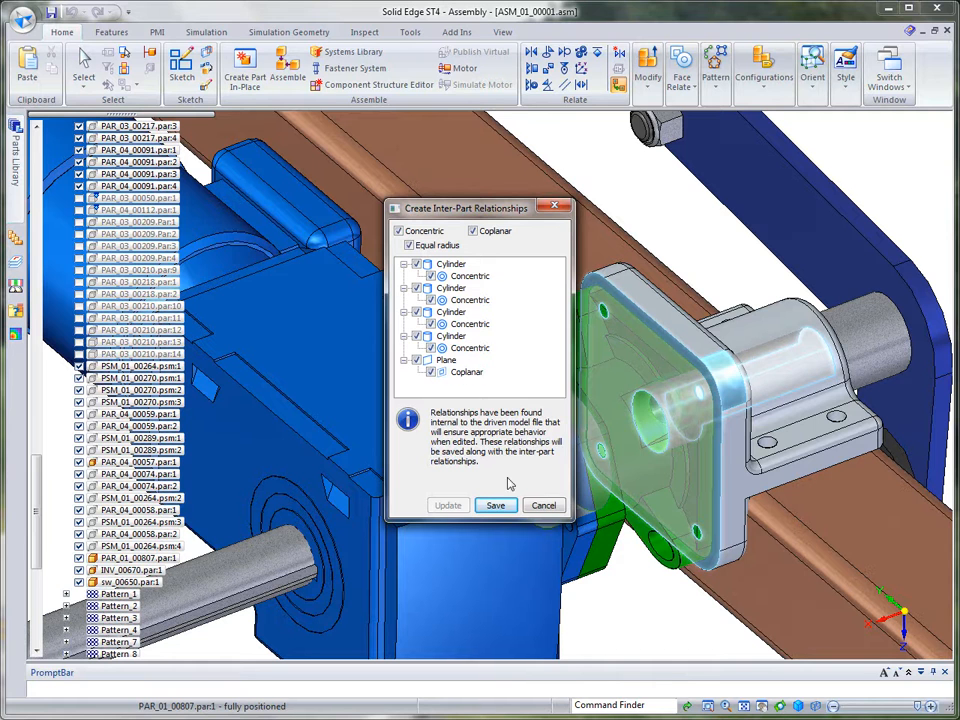
{"action": "left_click", "coordinate": [495, 506]}
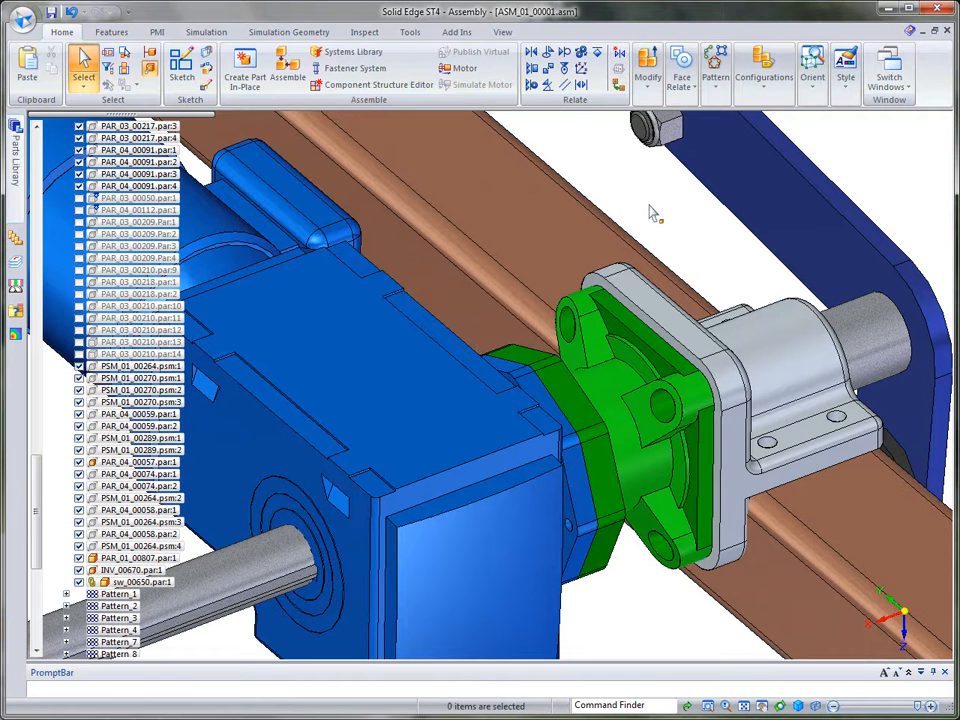
- Move the upper edge face of casting PAR_01_00807.par's mounting plate outward by 10 mm
{"action": "left_click", "coordinate": [669, 312]}
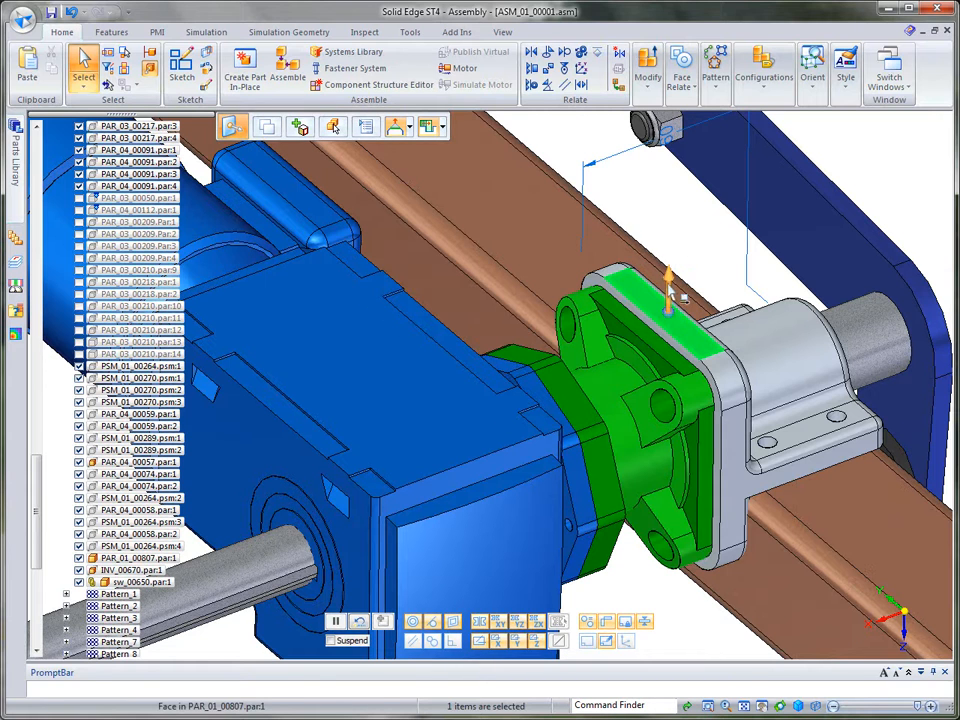
{"action": "left_click", "coordinate": [667, 276]}
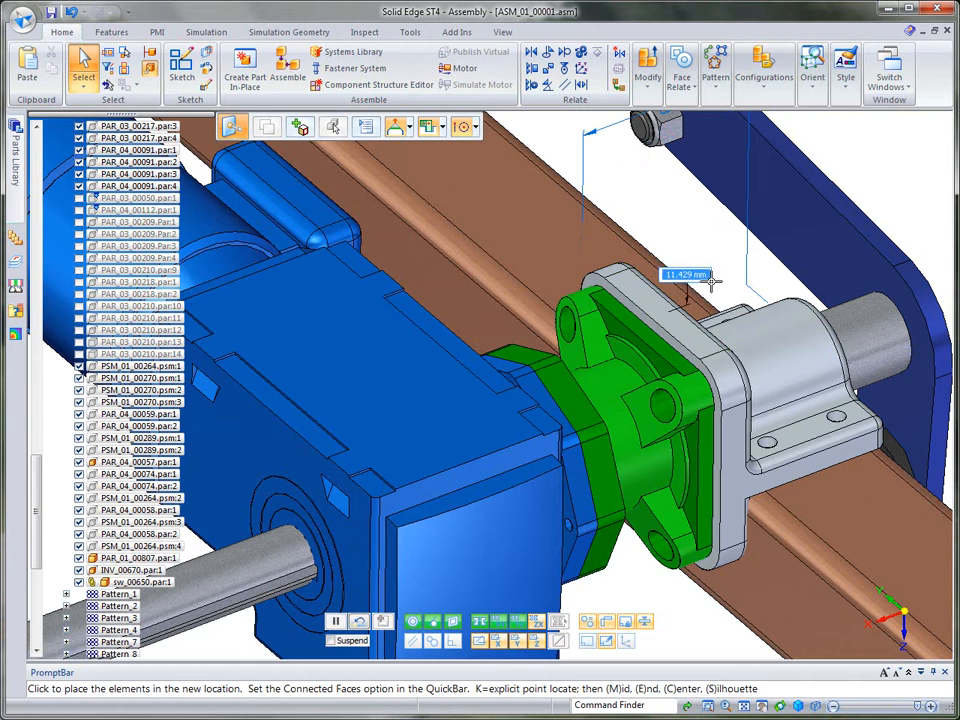
{"action": "type", "text": "10"}
{"action": "key", "text": "Return"}
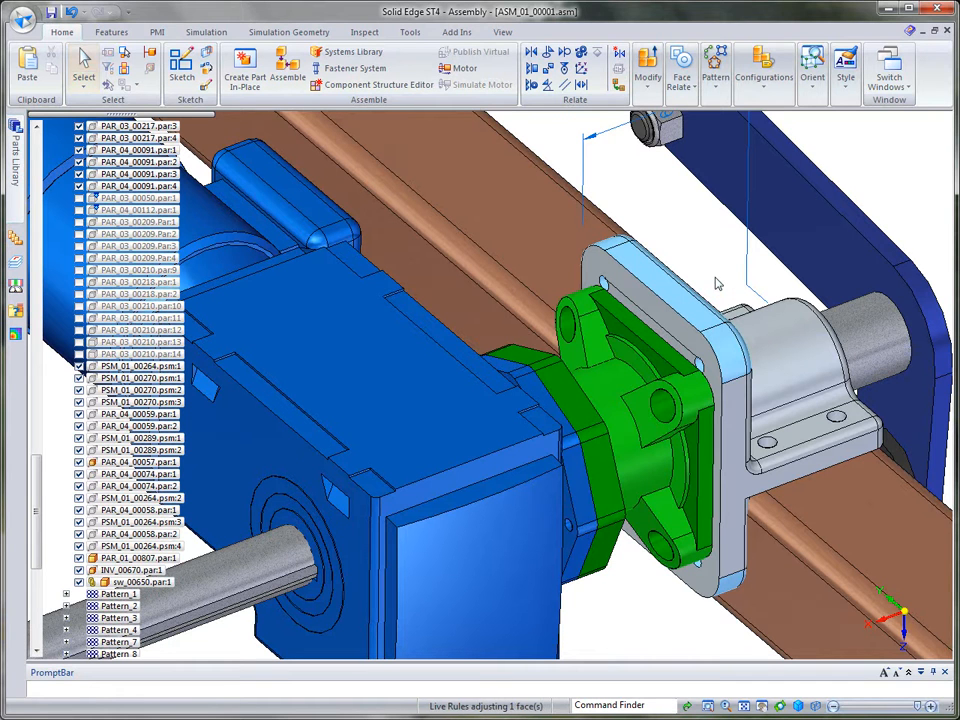
{"action": "left_click", "coordinate": [716, 287]}
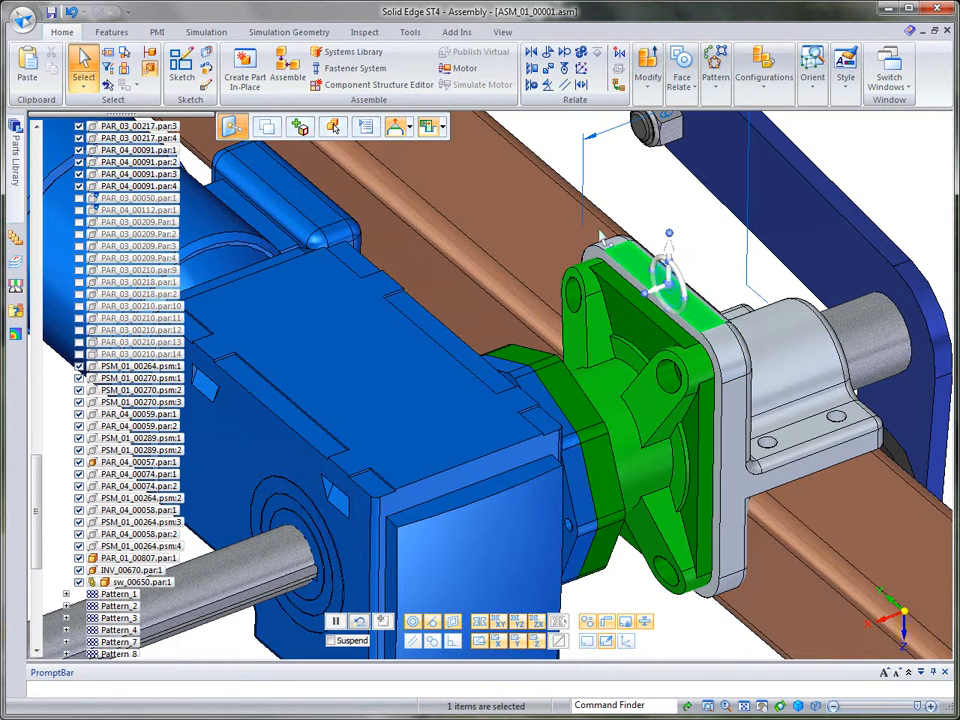
{"action": "left_click", "coordinate": [884, 143]}
- Bring the whole frame assembly into view and collapse subassembly ASM_01_00002.asm in the assembly tree
{"action": "scroll", "coordinate": [884, 143], "scroll_direction": "down", "scroll_amount": 5}
{"action": "middle_click_drag", "start_coordinate": [840, 228], "coordinate": [270, 216]}
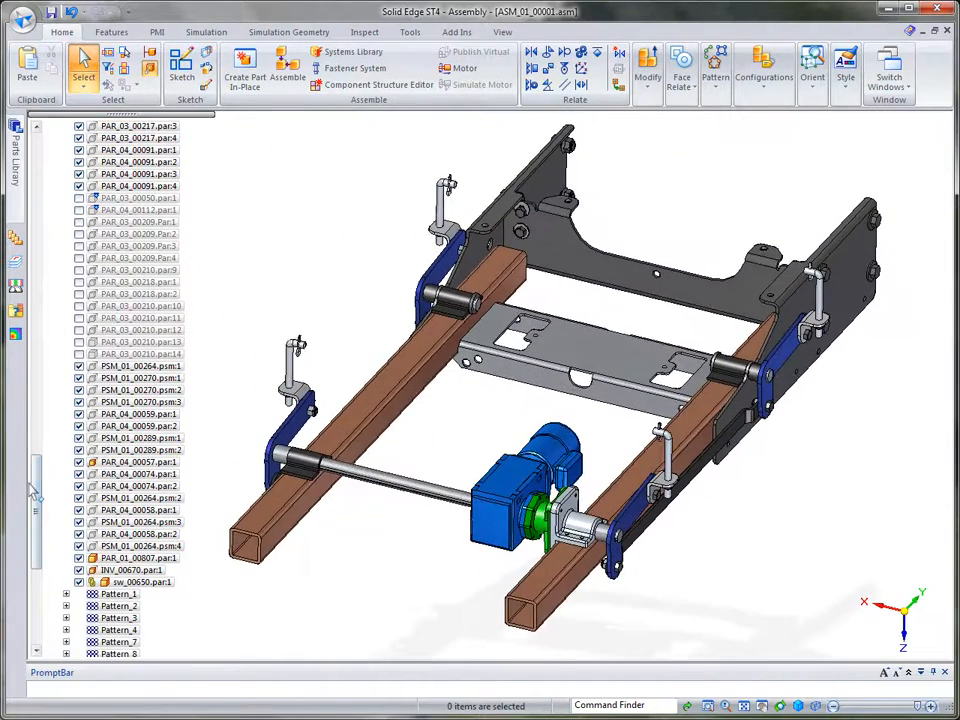
{"action": "left_click_drag", "start_coordinate": [42, 490], "coordinate": [50, 155]}
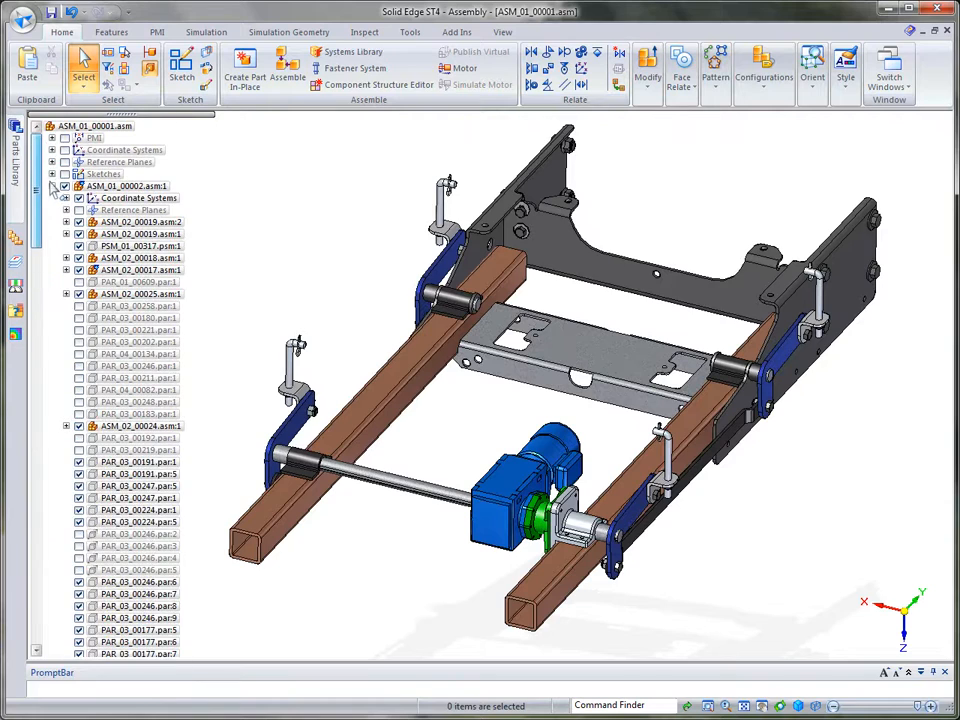
{"action": "left_click", "coordinate": [51, 186]}
{"action": "middle_click_drag", "start_coordinate": [806, 154], "coordinate": [712, 175]}
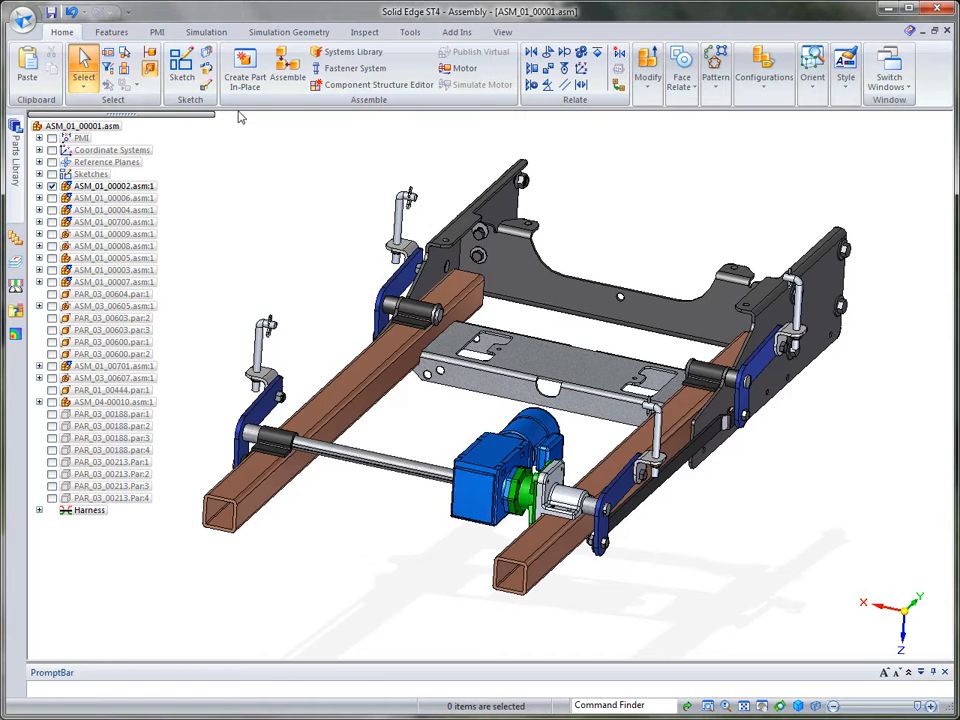
- Save the assembly as the 3D Adobe Acrobat document ASM_01_00001.pdf in the working folder
{"action": "left_click", "coordinate": [22, 19]}
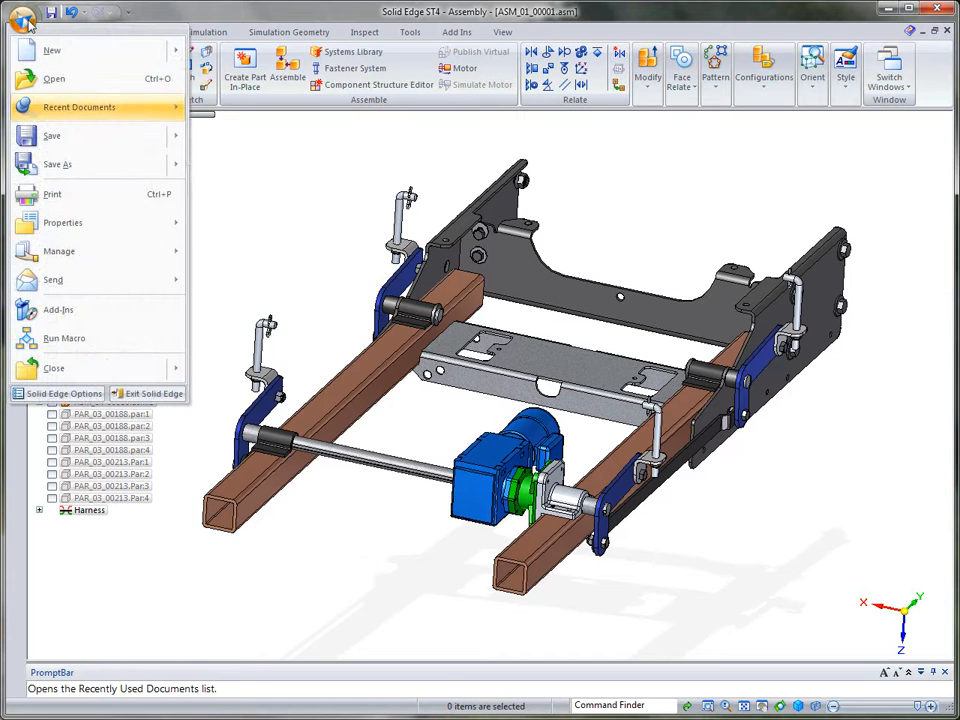
{"action": "left_click", "coordinate": [55, 162]}
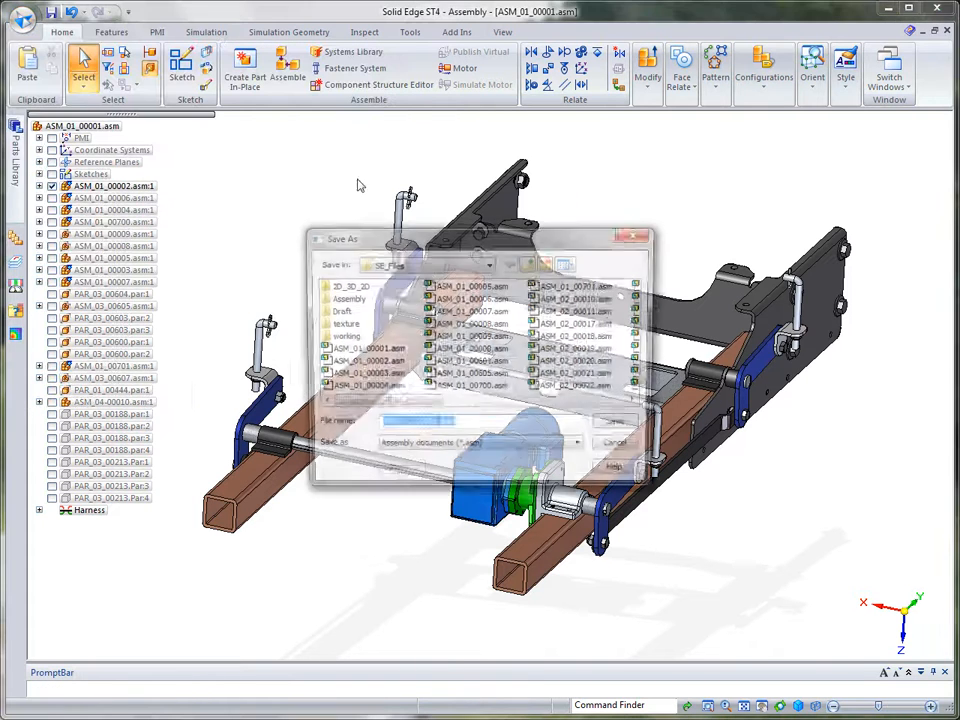
{"action": "left_click", "coordinate": [581, 448]}
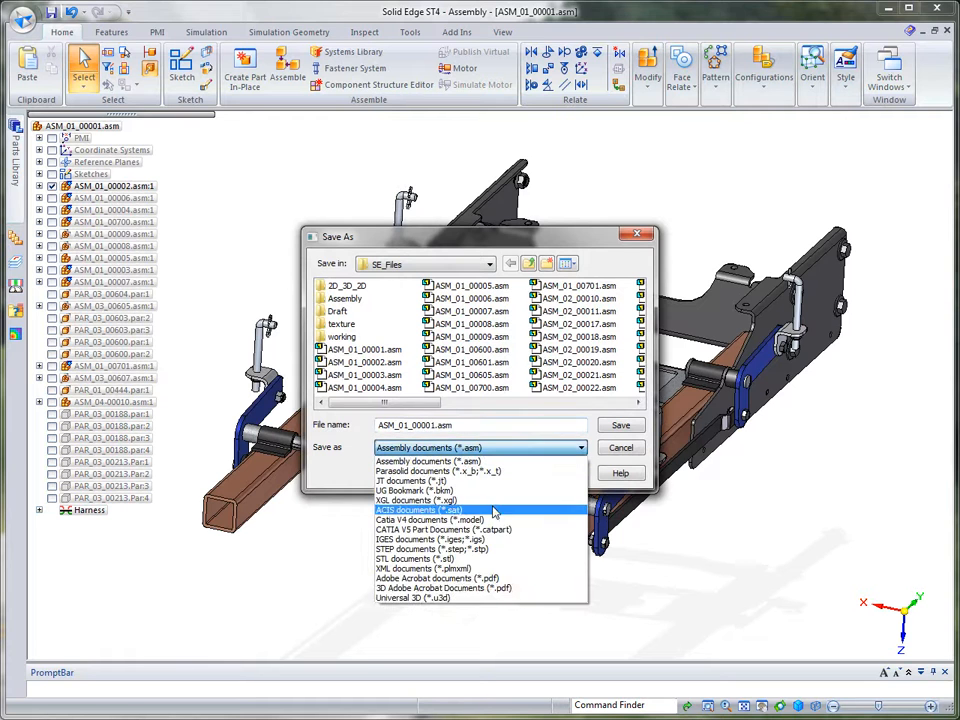
{"action": "left_click", "coordinate": [443, 589]}
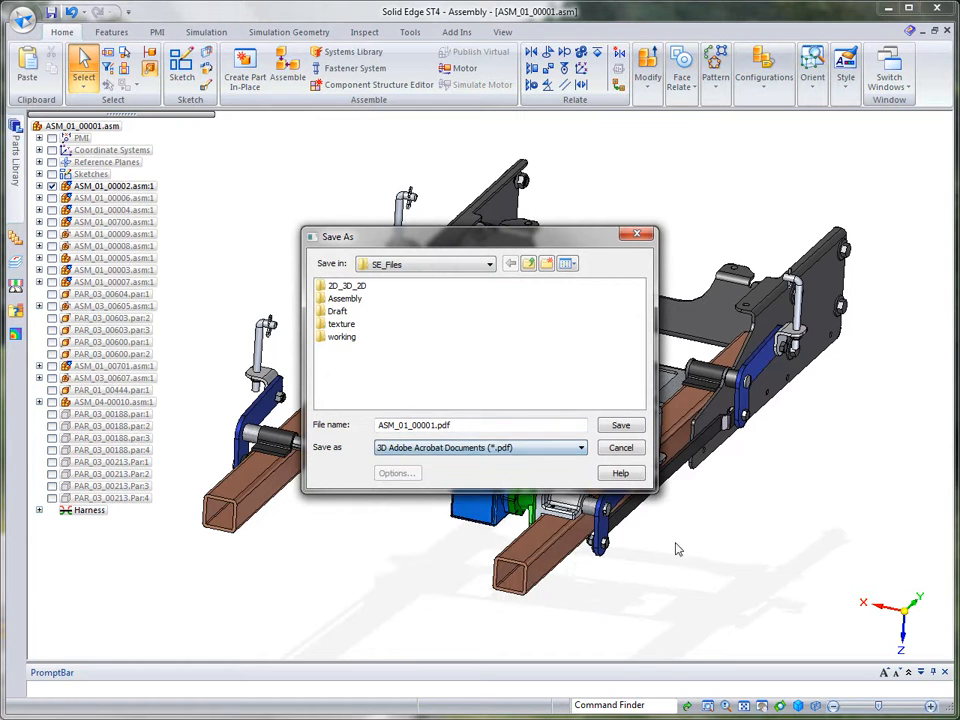
{"action": "double_click", "coordinate": [338, 337]}
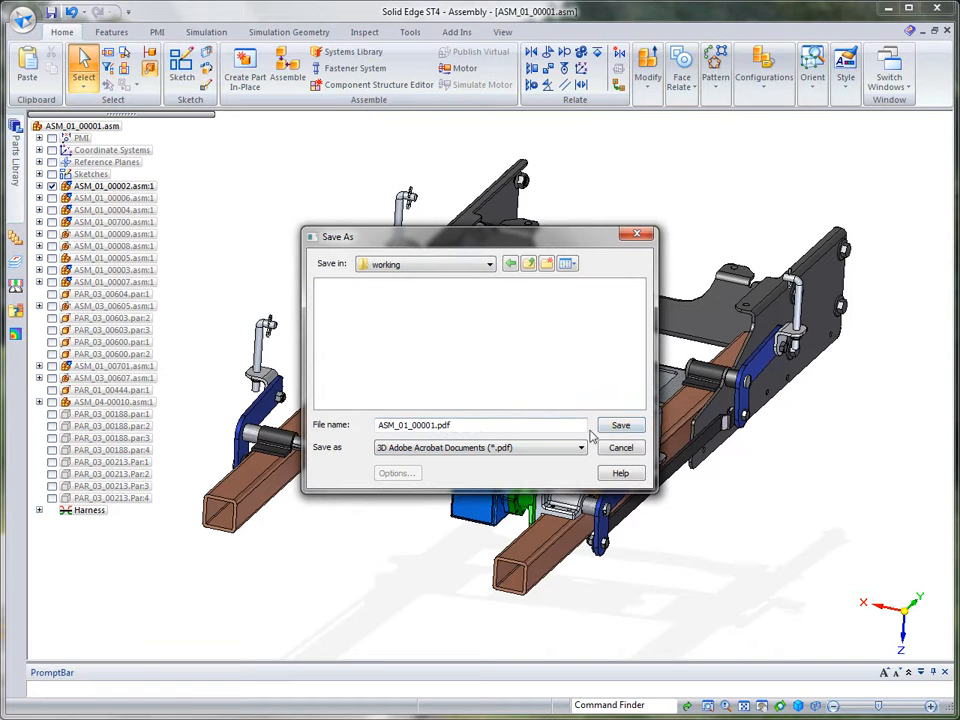
{"action": "left_click", "coordinate": [619, 427]}
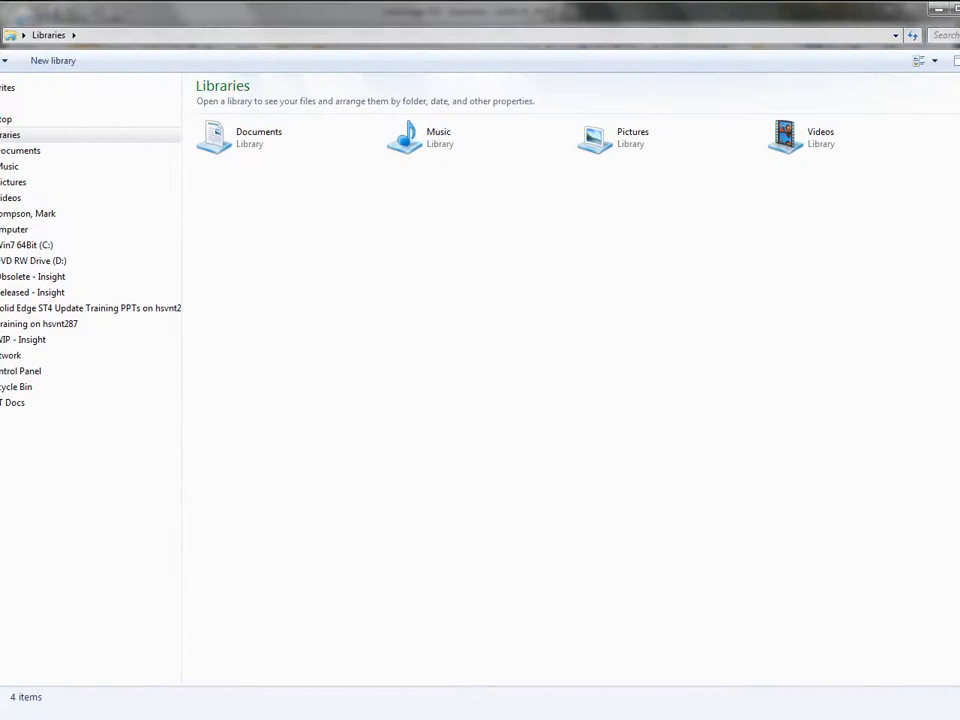
- Switch to Windows Explorer and open ASM_01_00001.pdf from the _ST4-IronEagle\SE_Files\working folder on drive C
{"action": "left_click_drag", "start_coordinate": [959, 3], "coordinate": [729, 162]}
{"action": "left_click_drag", "start_coordinate": [599, 180], "coordinate": [745, 51]}
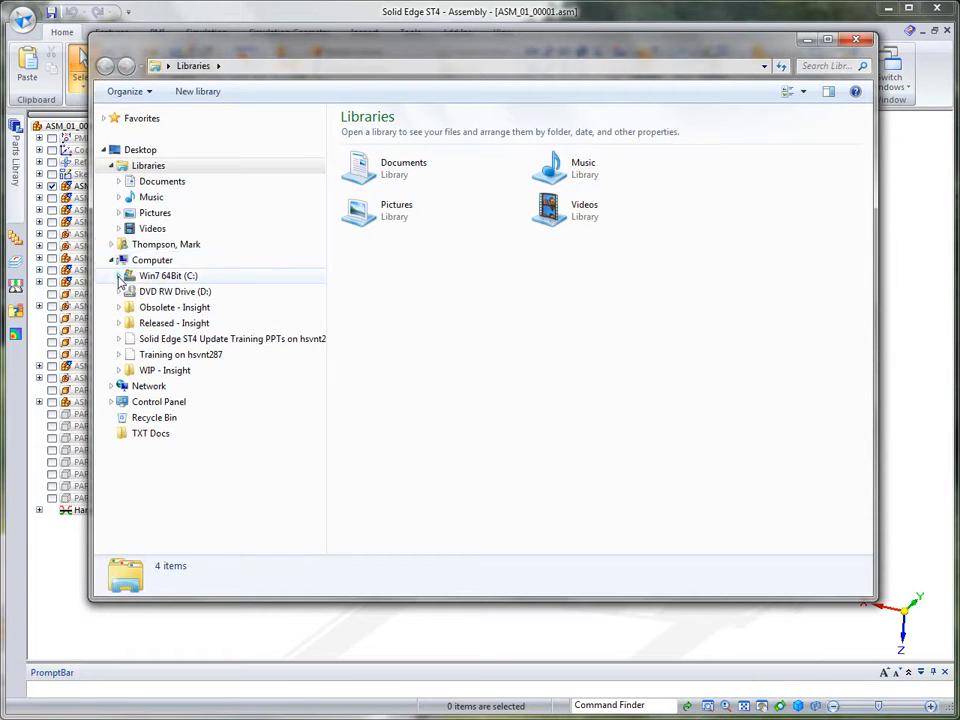
{"action": "left_click", "coordinate": [117, 275]}
{"action": "left_click", "coordinate": [126, 143]}
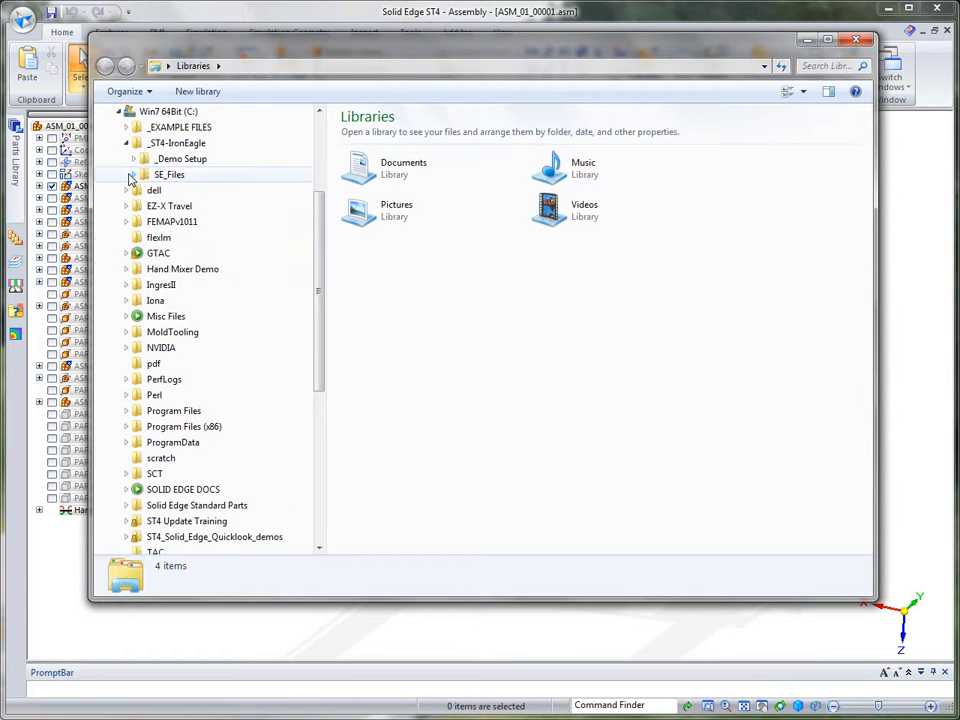
{"action": "left_click", "coordinate": [134, 174]}
{"action": "left_click", "coordinate": [176, 254]}
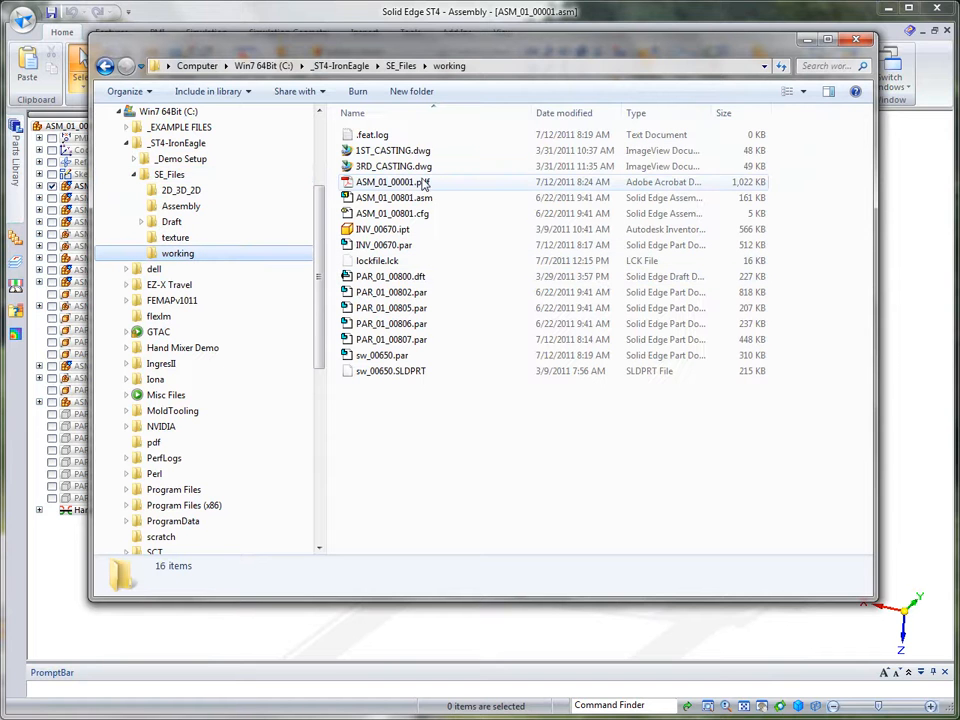
{"action": "double_click", "coordinate": [395, 183]}
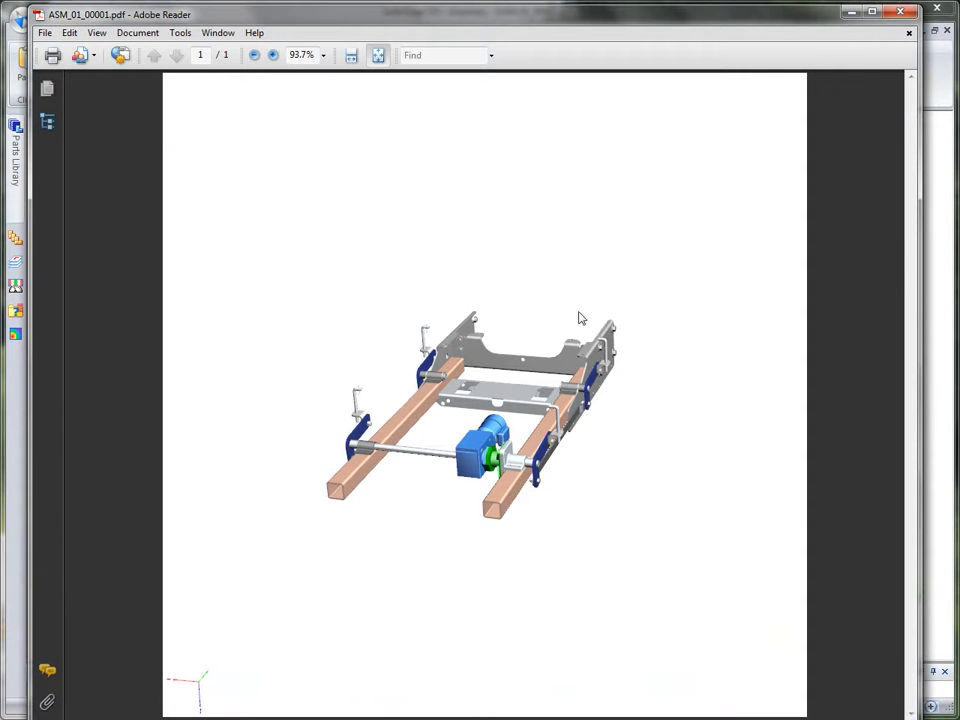
- Rotate the 3D model in the PDF and expand its model tree down to the parts of ASM_02_00018
{"action": "left_click_drag", "start_coordinate": [633, 345], "coordinate": [620, 380]}
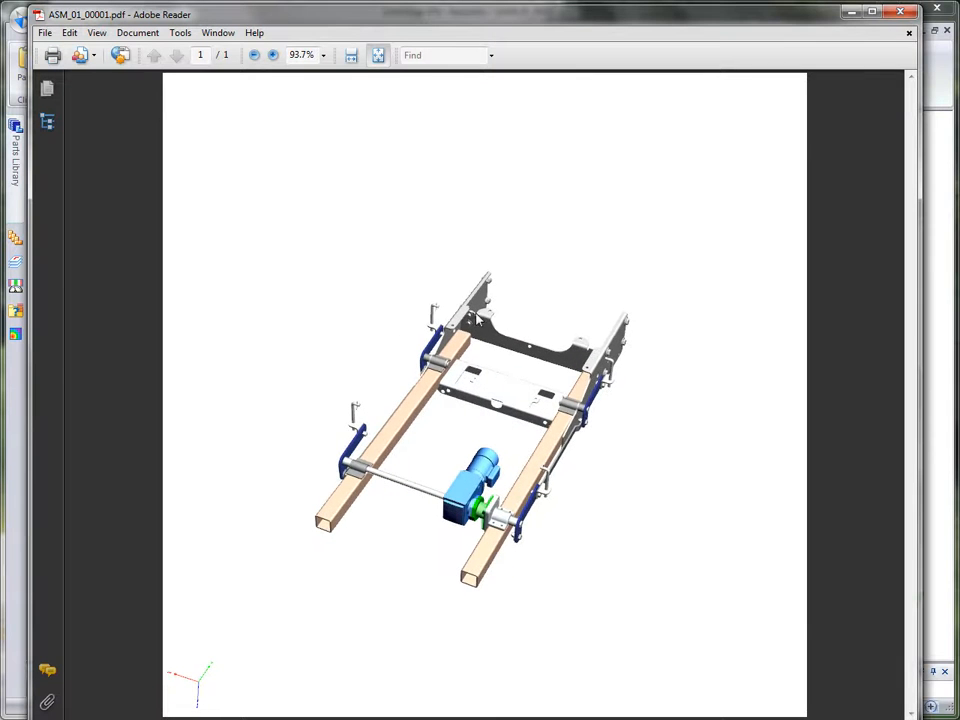
{"action": "left_click", "coordinate": [48, 122]}
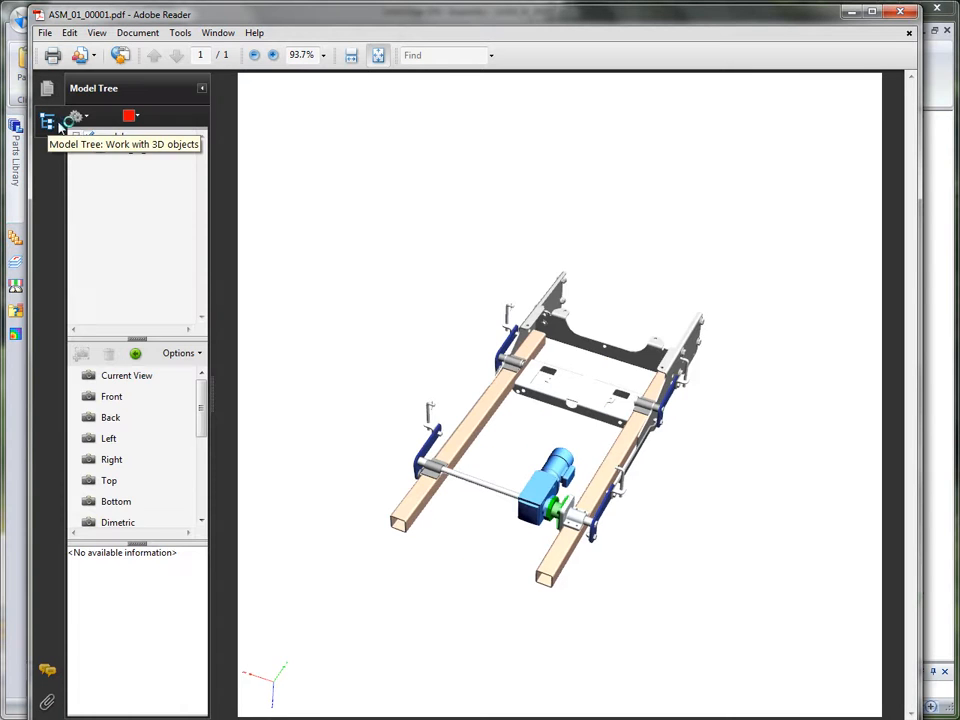
{"action": "left_click", "coordinate": [89, 149]}
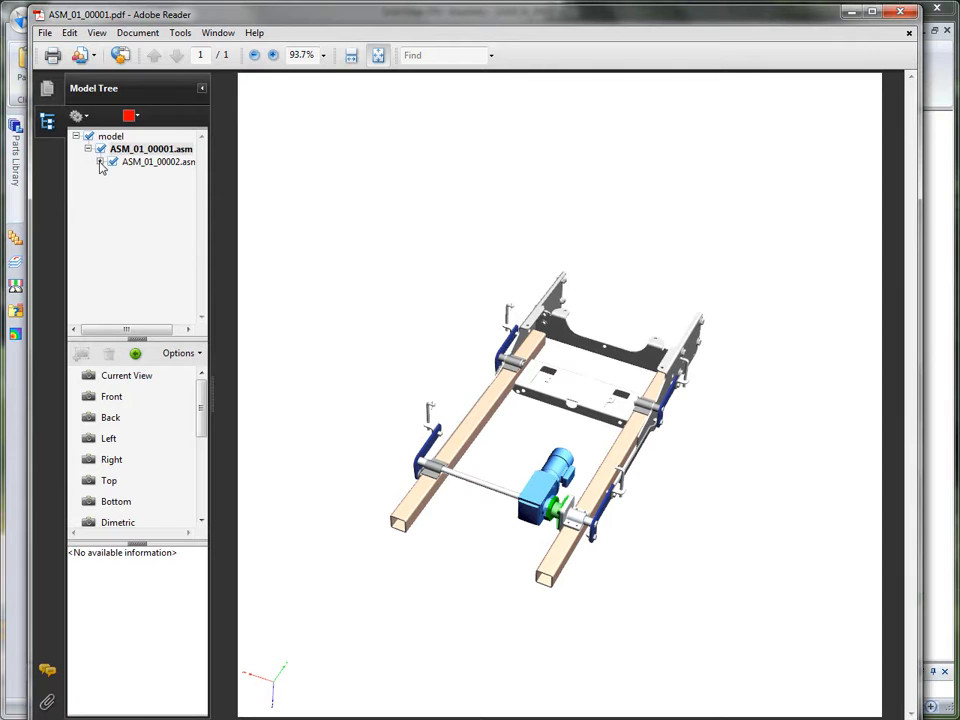
{"action": "left_click", "coordinate": [100, 161]}
{"action": "left_click", "coordinate": [112, 188]}
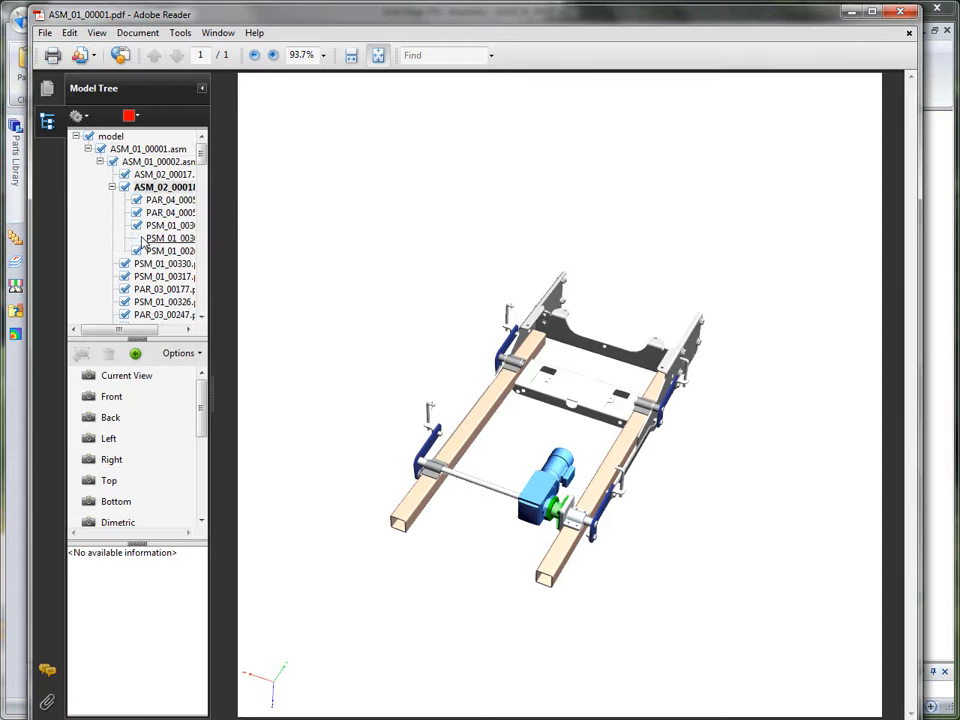
- Hide and redisplay a sheet-metal part of ASM_02_00018 and the flange sw_00650.par through the PDF's model tree
{"action": "left_click", "coordinate": [137, 226]}
{"action": "left_click", "coordinate": [137, 226]}
{"action": "left_click", "coordinate": [113, 188]}
{"action": "left_click_drag", "start_coordinate": [201, 158], "coordinate": [201, 306]}
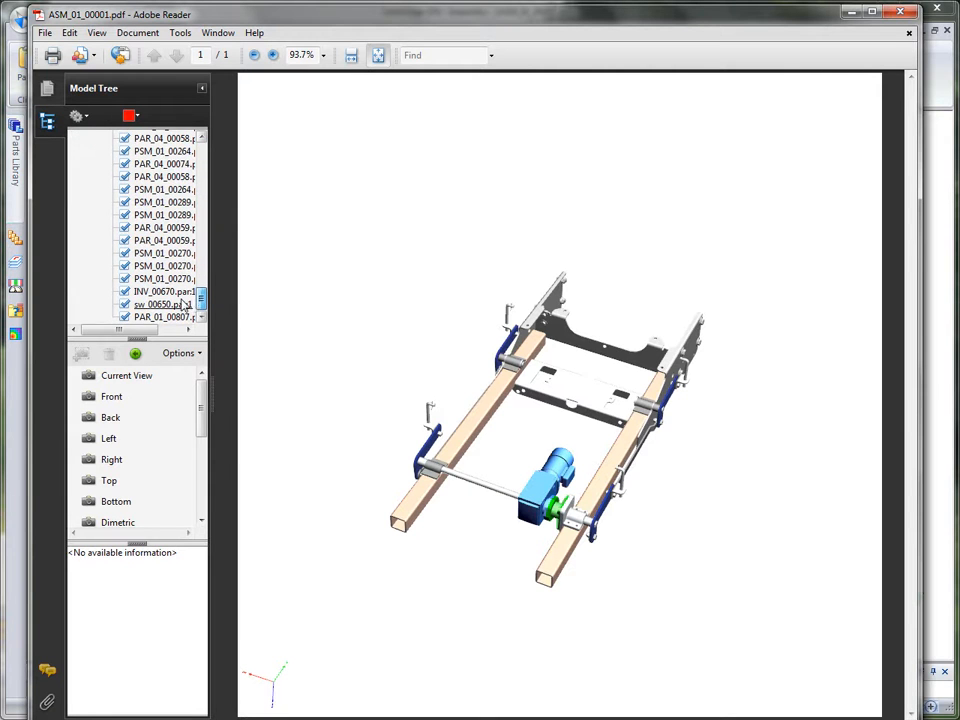
{"action": "left_click", "coordinate": [124, 305]}
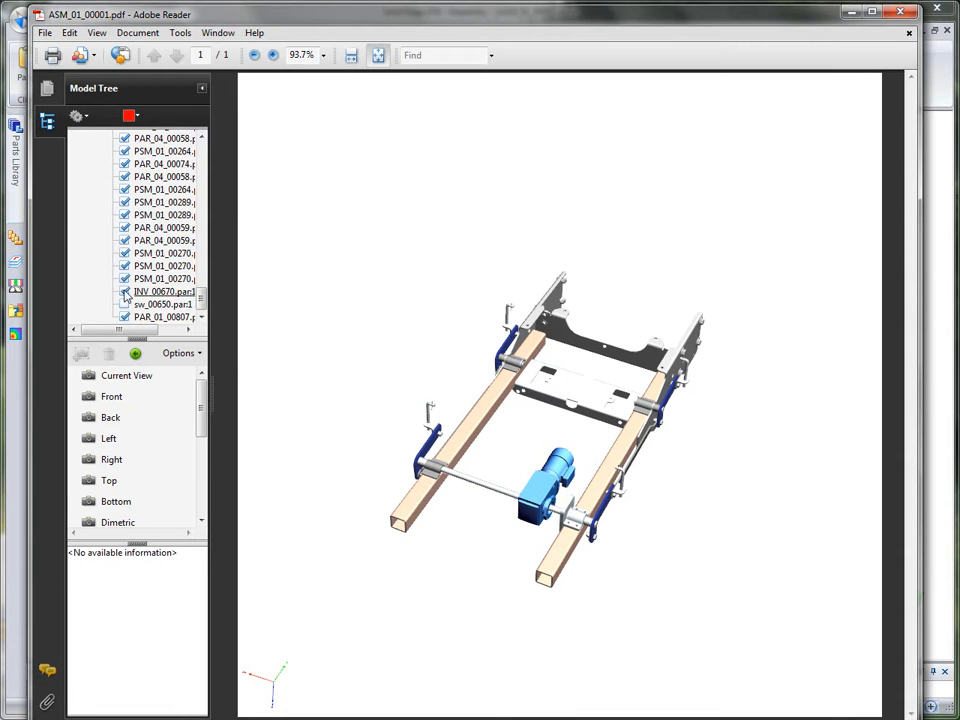
{"action": "left_click", "coordinate": [125, 305]}
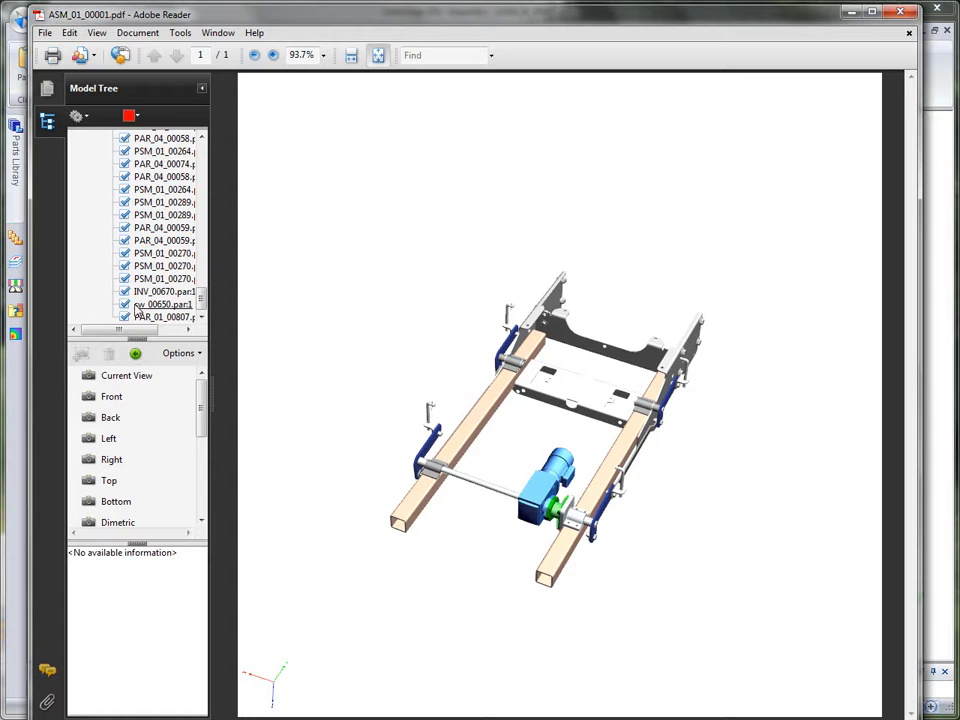
- Collapse ASM_01_00001.asm in the model tree and examine the 3D PDF model up close
{"action": "left_click_drag", "start_coordinate": [203, 305], "coordinate": [210, 152]}
{"action": "left_click", "coordinate": [88, 149]}
{"action": "scroll", "coordinate": [666, 311], "scroll_direction": "up", "scroll_amount": 5}
{"action": "scroll", "coordinate": [666, 311], "scroll_direction": "up", "scroll_amount": 10}
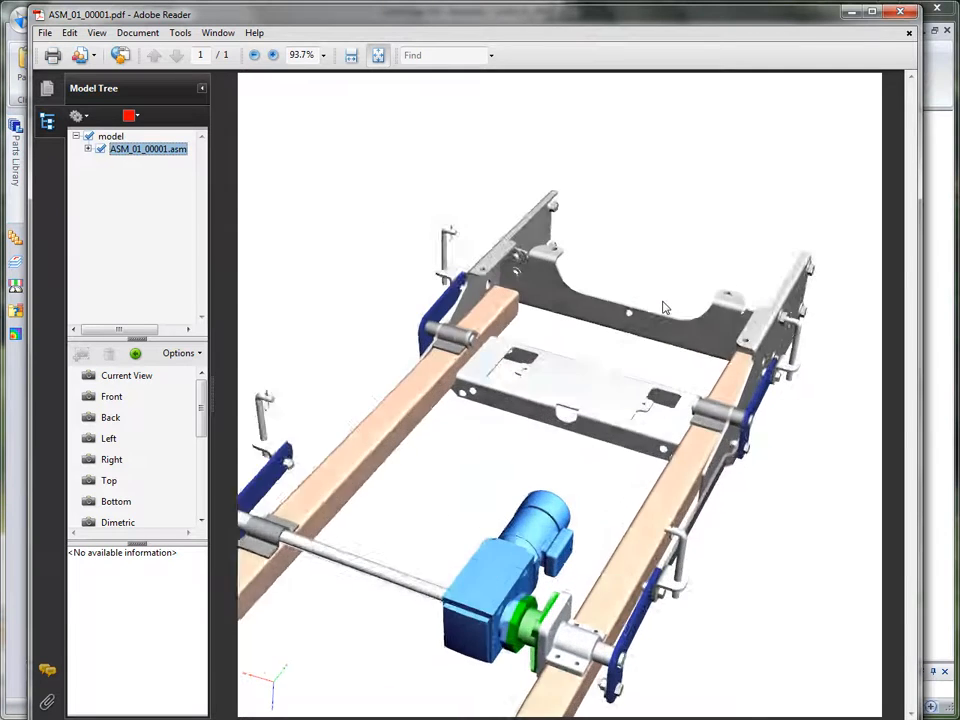